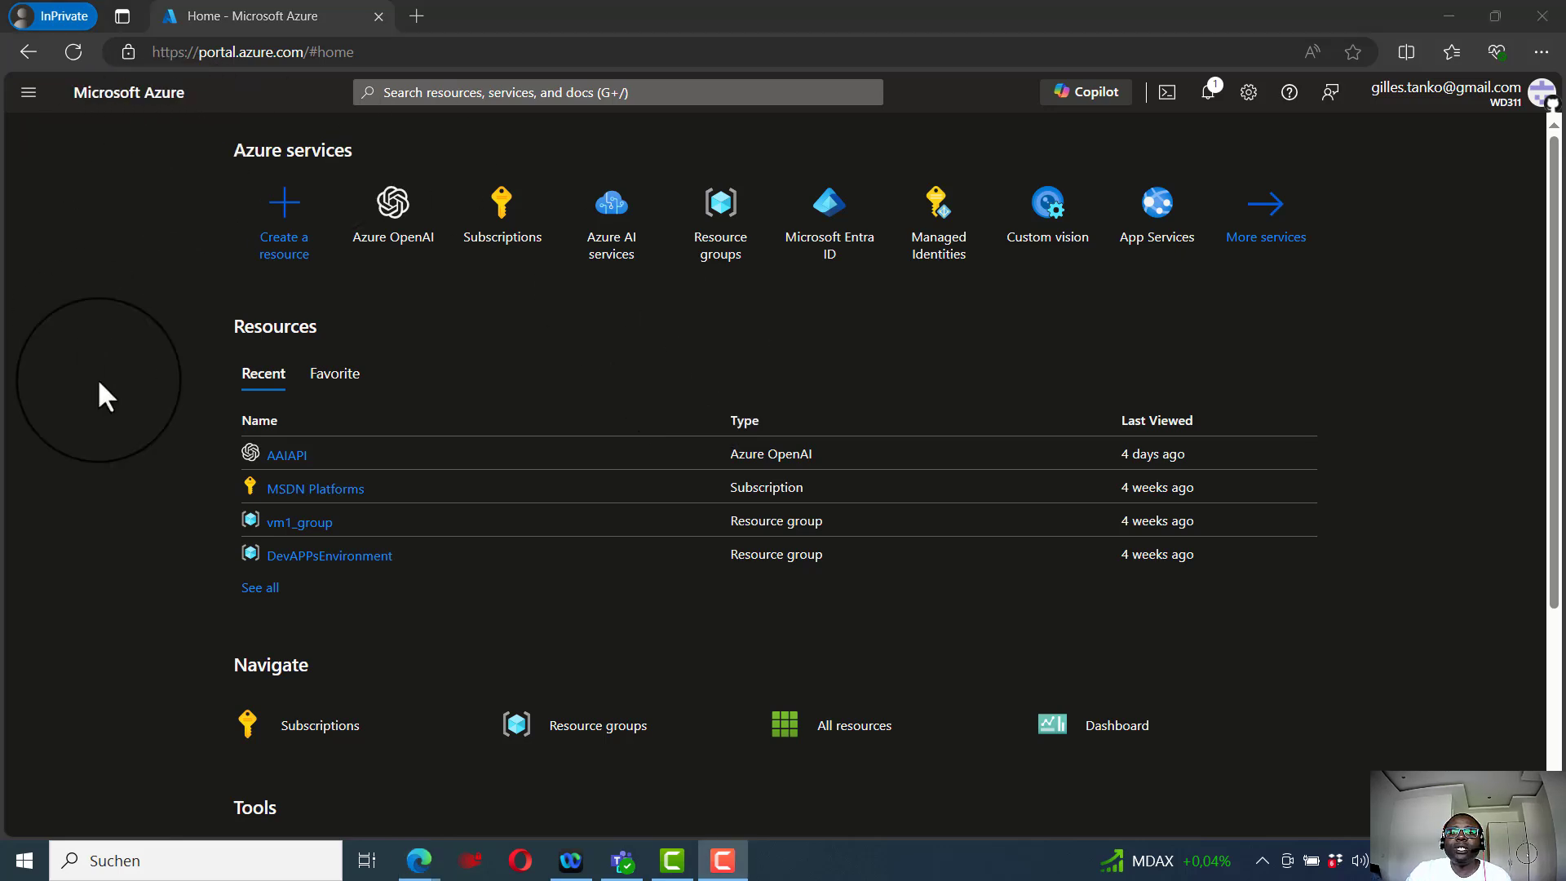
# - Open the AAIAPI resource from the Azure OpenAI services list
pyautogui.click(391, 229)
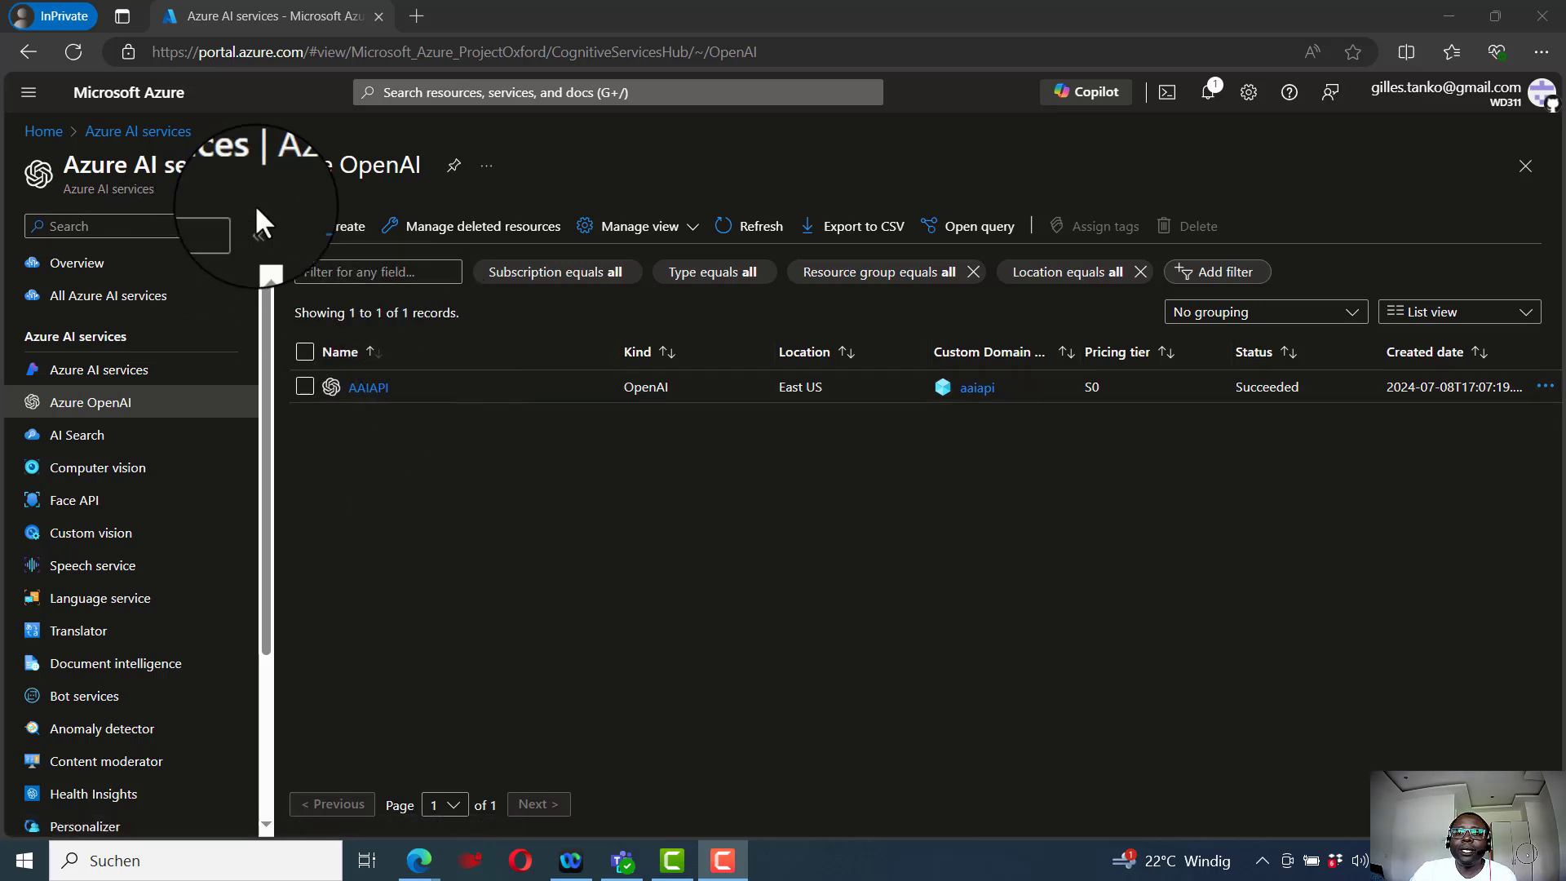
pyautogui.click(372, 391)
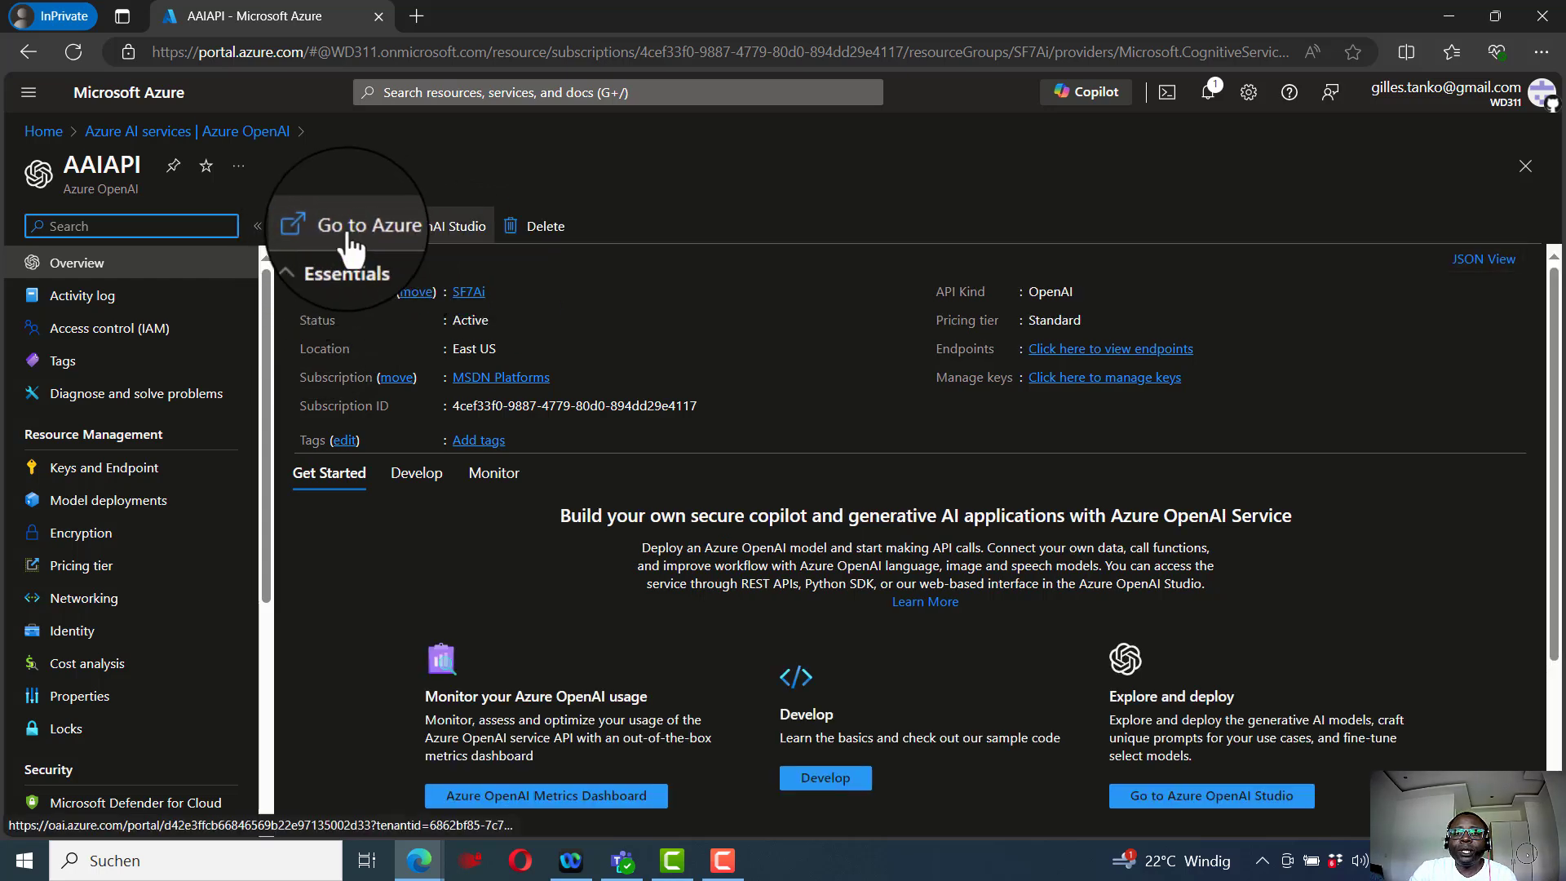
# - Launch Azure OpenAI Studio for the resource and dismiss the quota tip
pyautogui.click(446, 245)
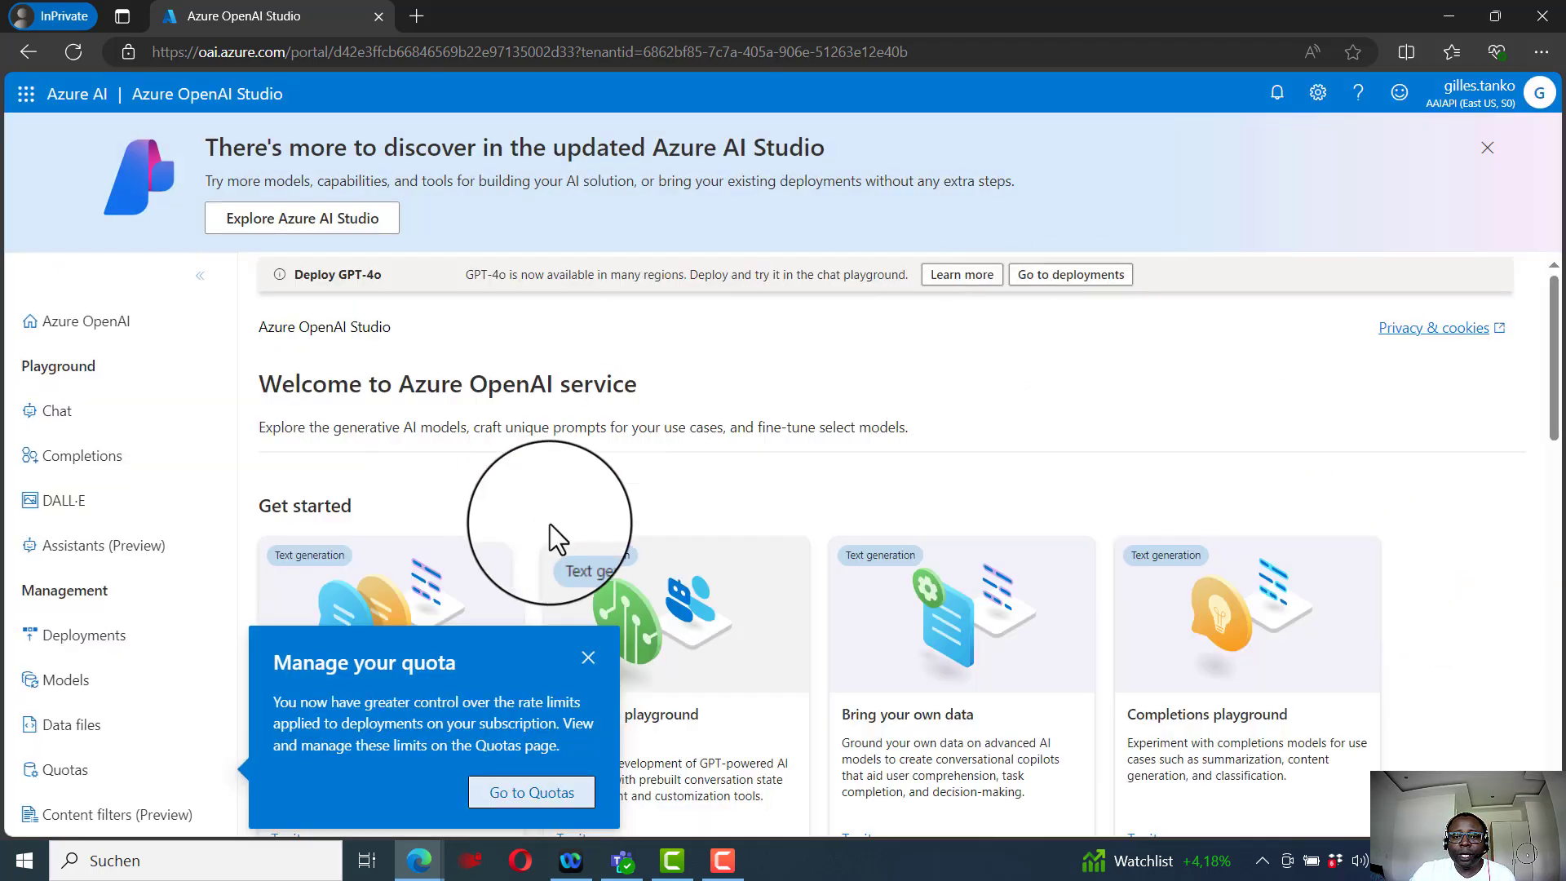
pyautogui.click(595, 666)
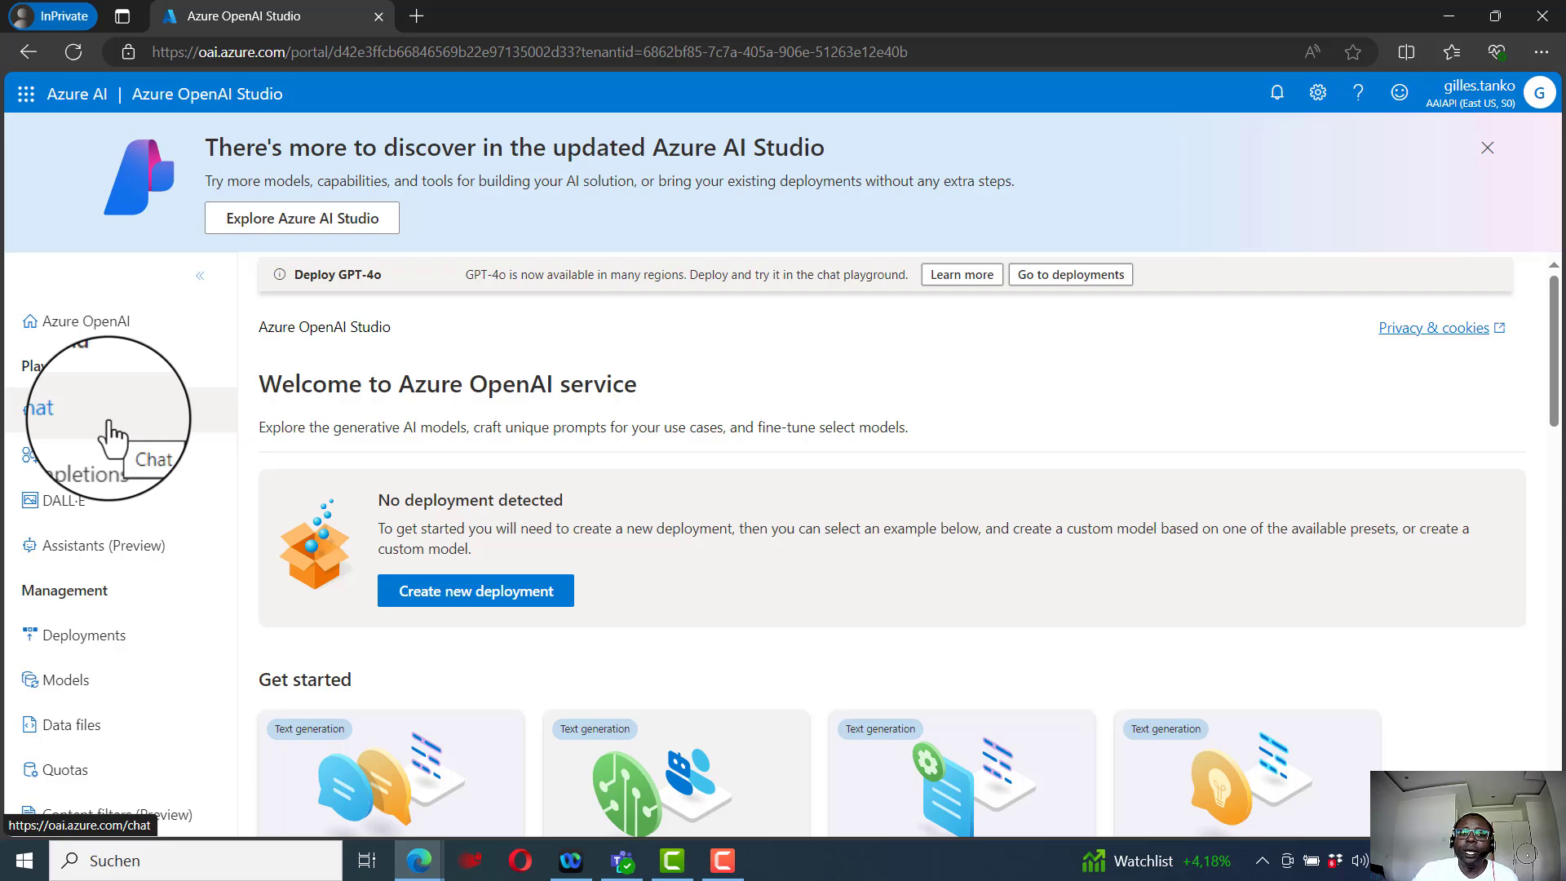
# - Open the Models page and browse the available base models
pyautogui.click(51, 685)
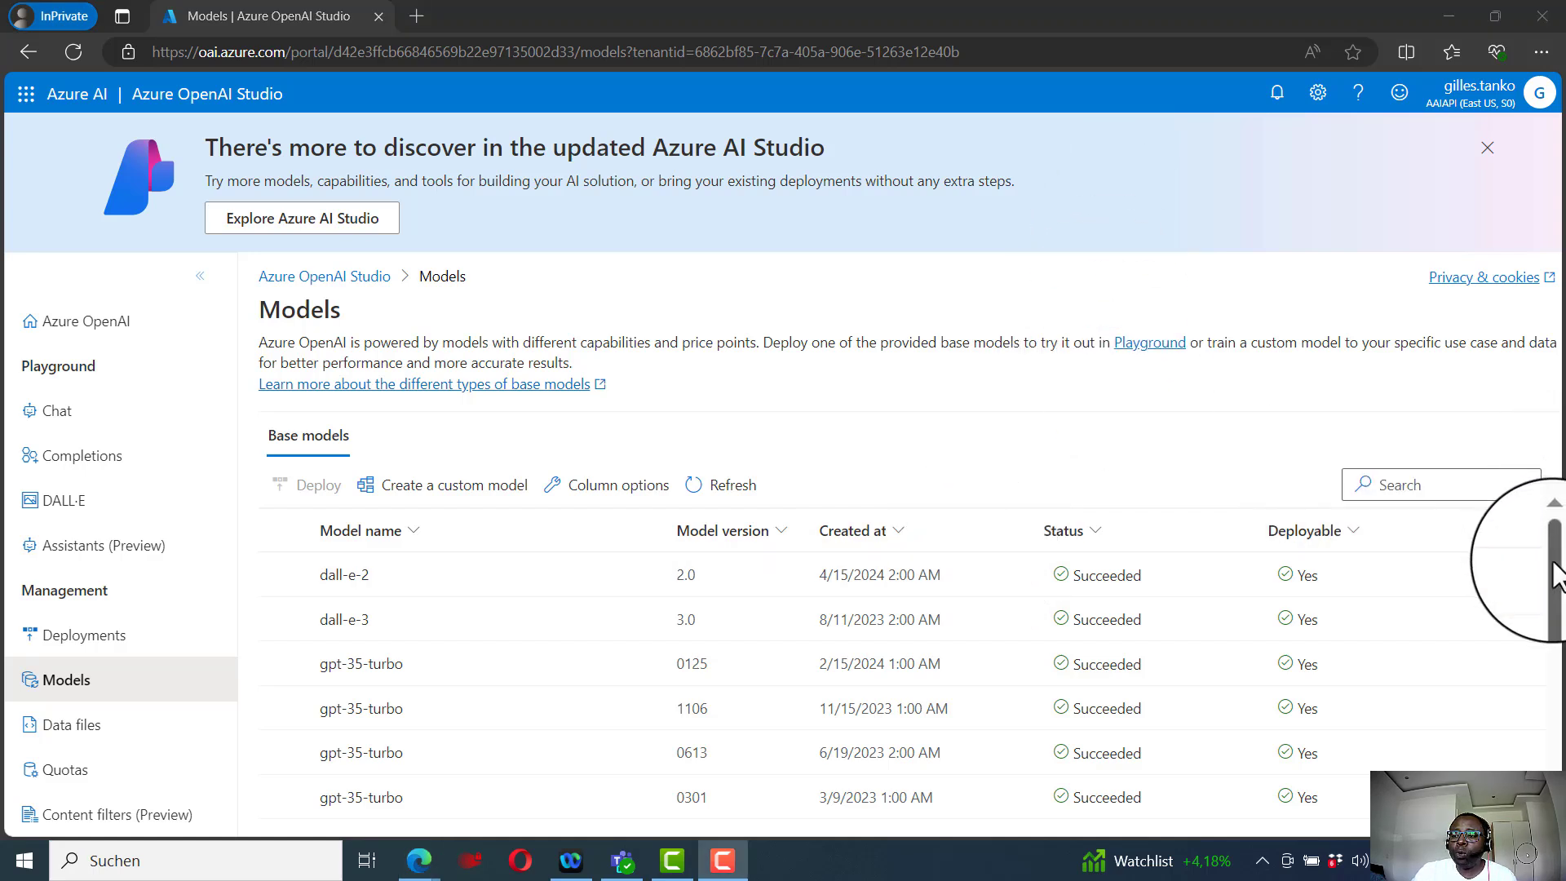
pyautogui.moveTo(1554, 565); pyautogui.dragTo(1553, 689)
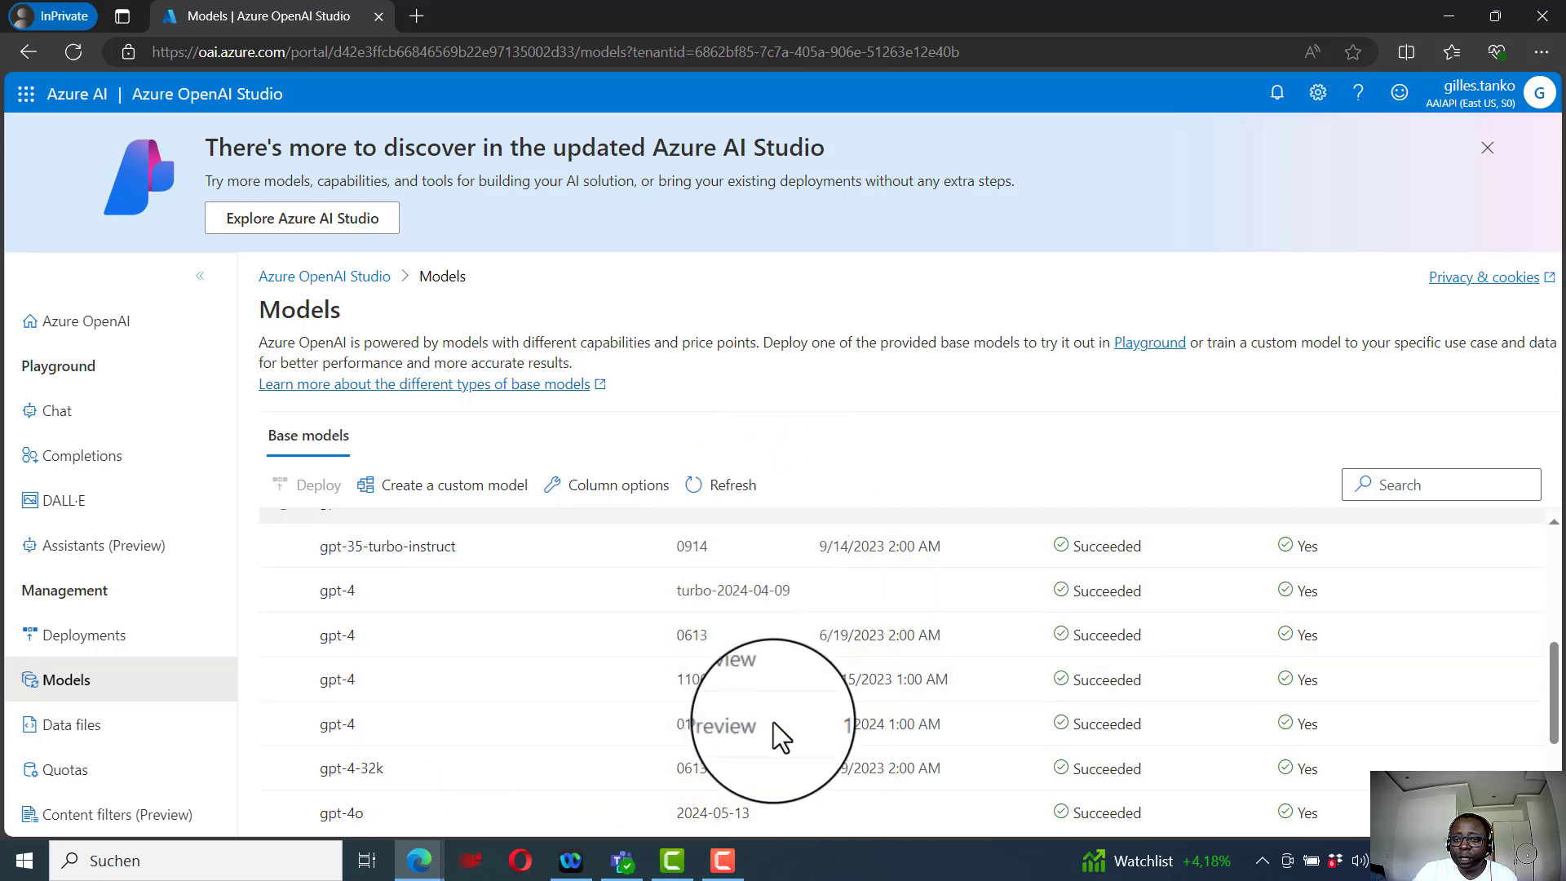
pyautogui.moveTo(1553, 708); pyautogui.dragTo(1554, 782)
pyautogui.moveTo(1554, 718); pyautogui.dragTo(1554, 542)
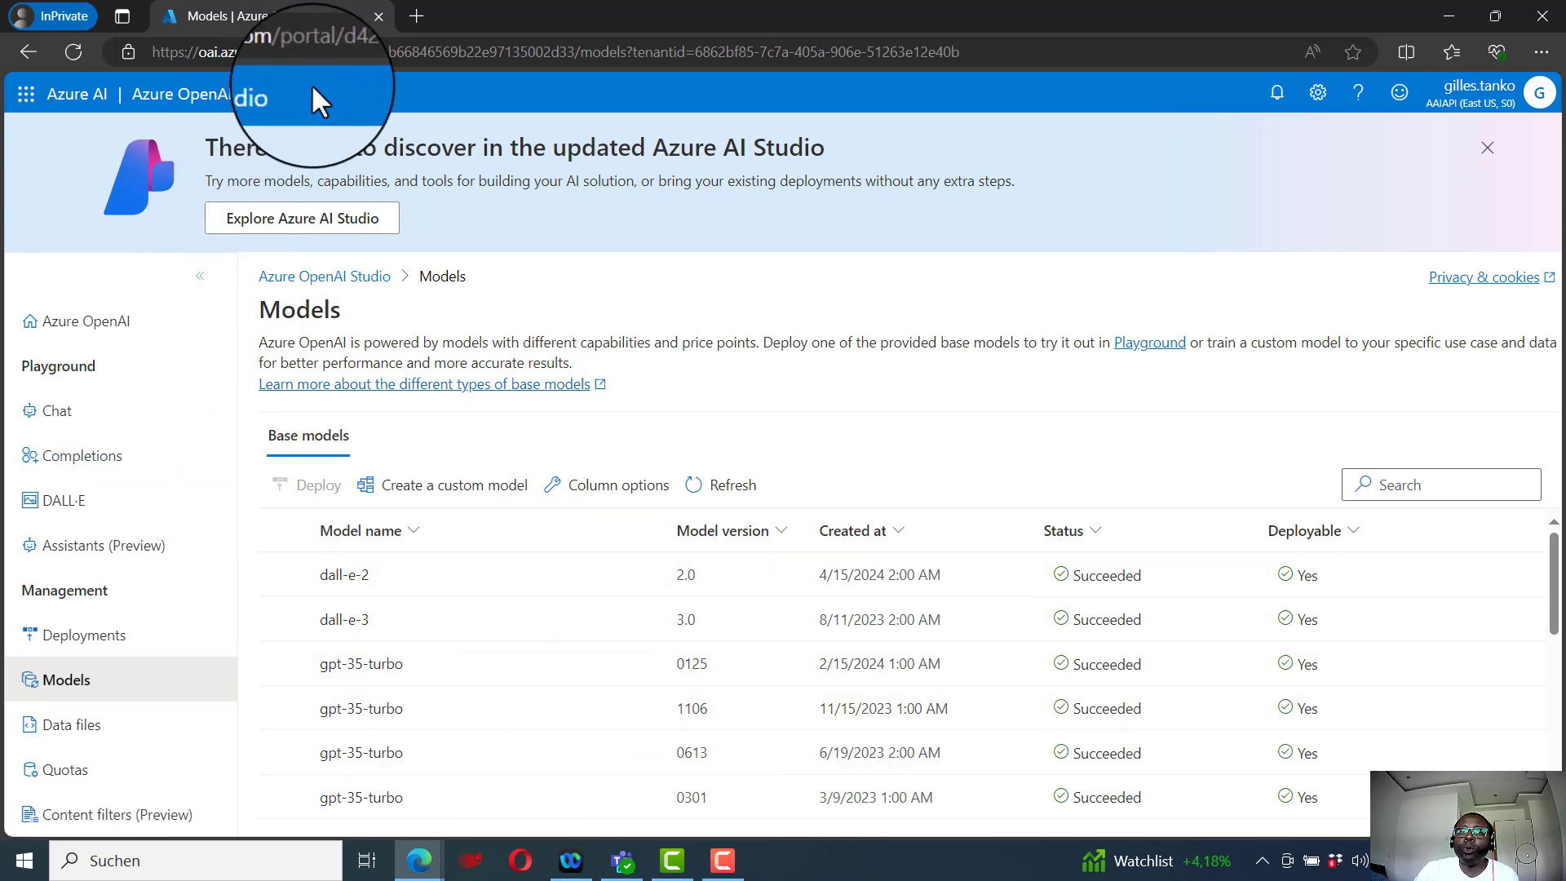
# - Go to Deployments, start a new deployment and try selecting the gpt-4 model
pyautogui.click(84, 646)
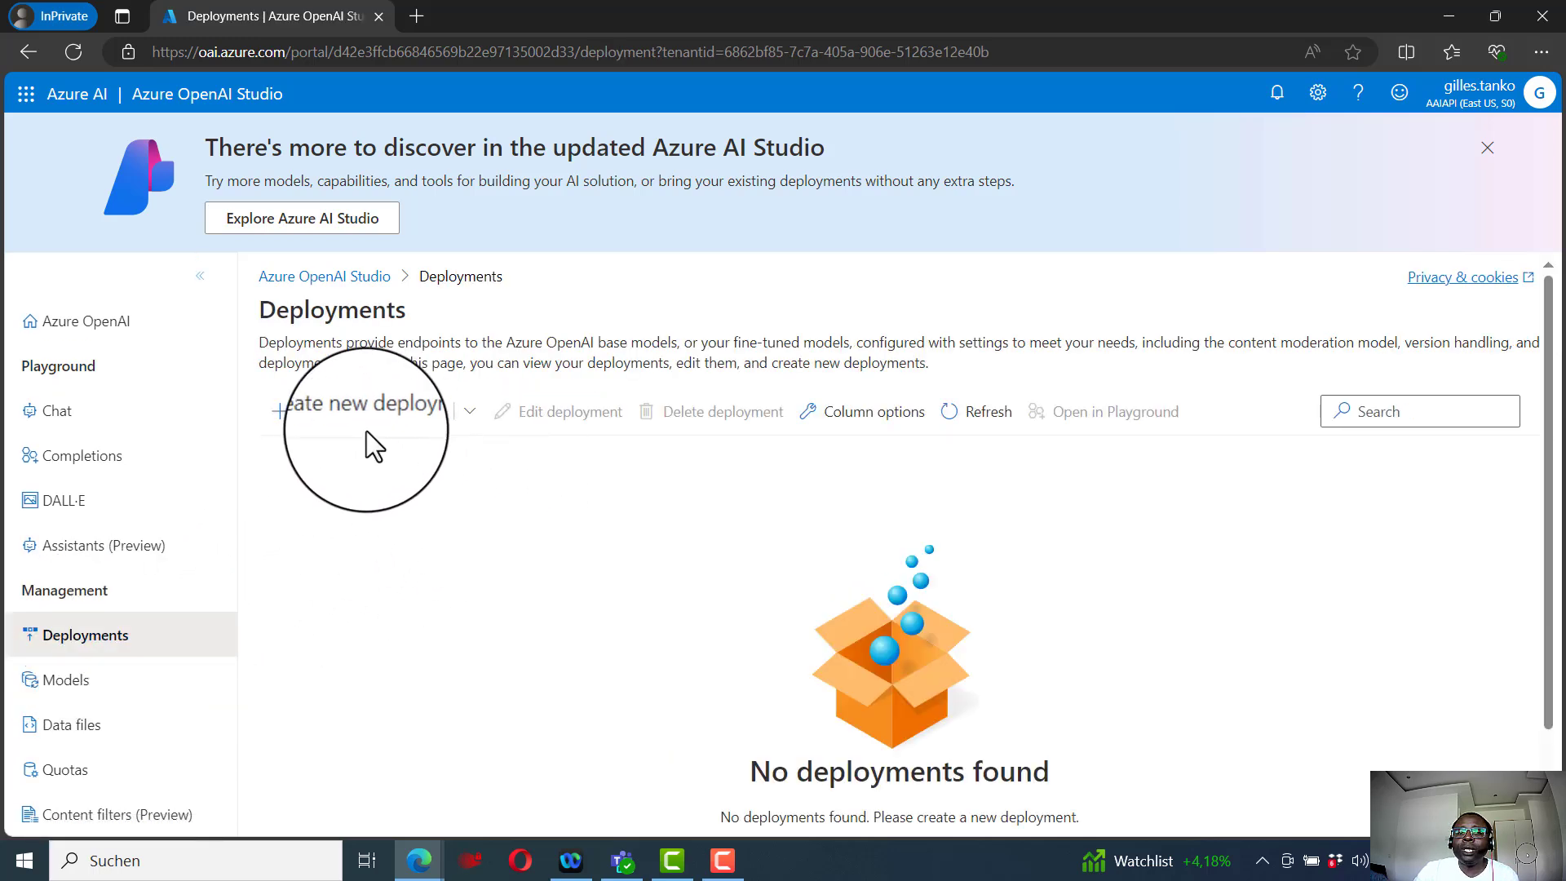
pyautogui.click(435, 432)
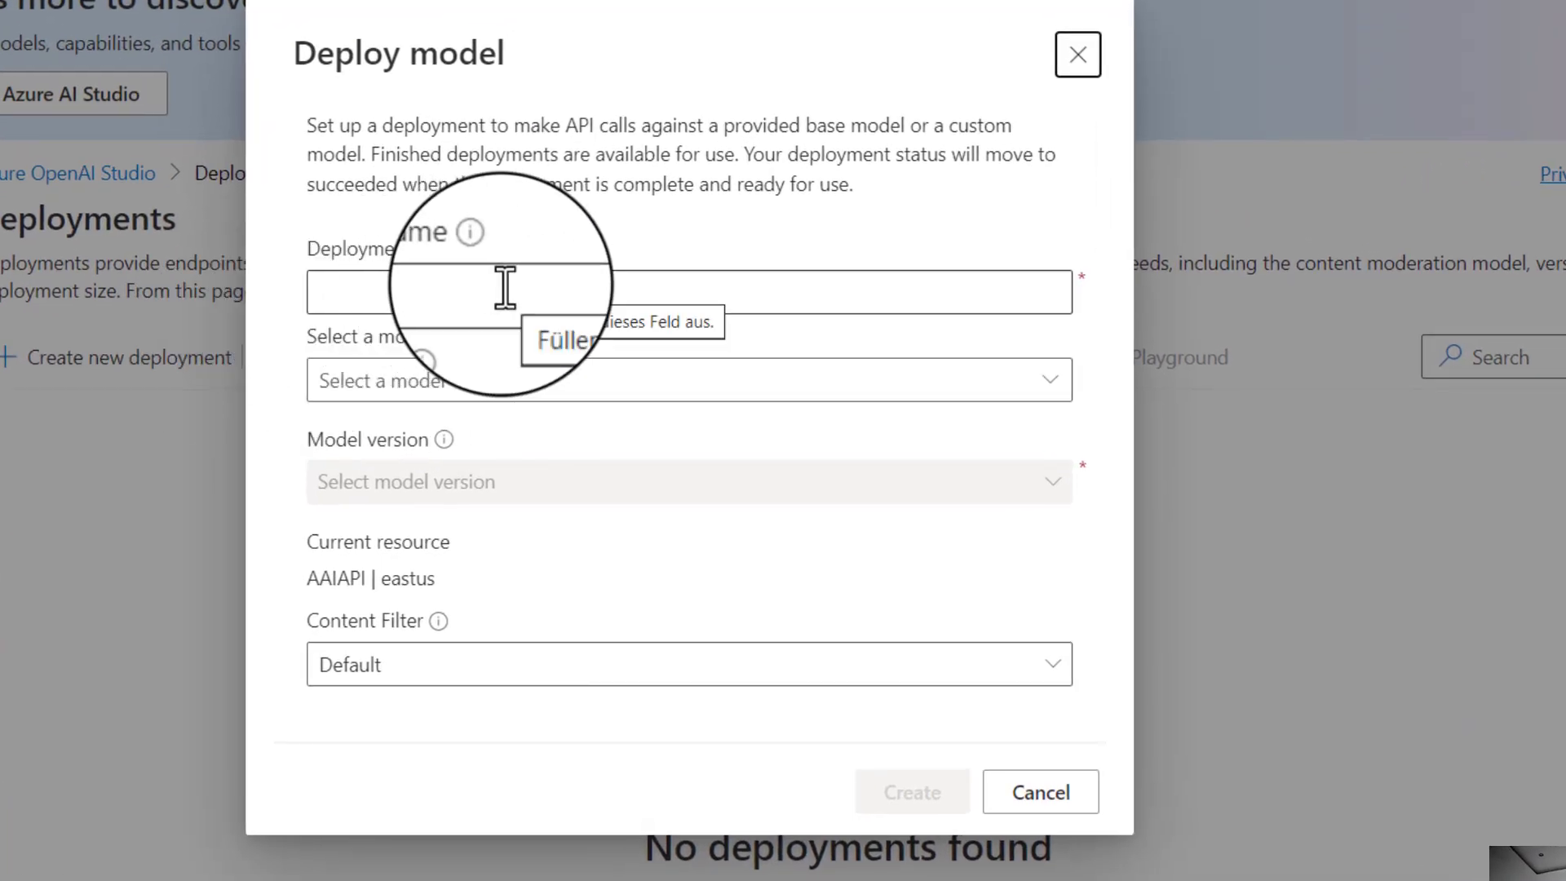
pyautogui.click(504, 288)
pyautogui.click(633, 236)
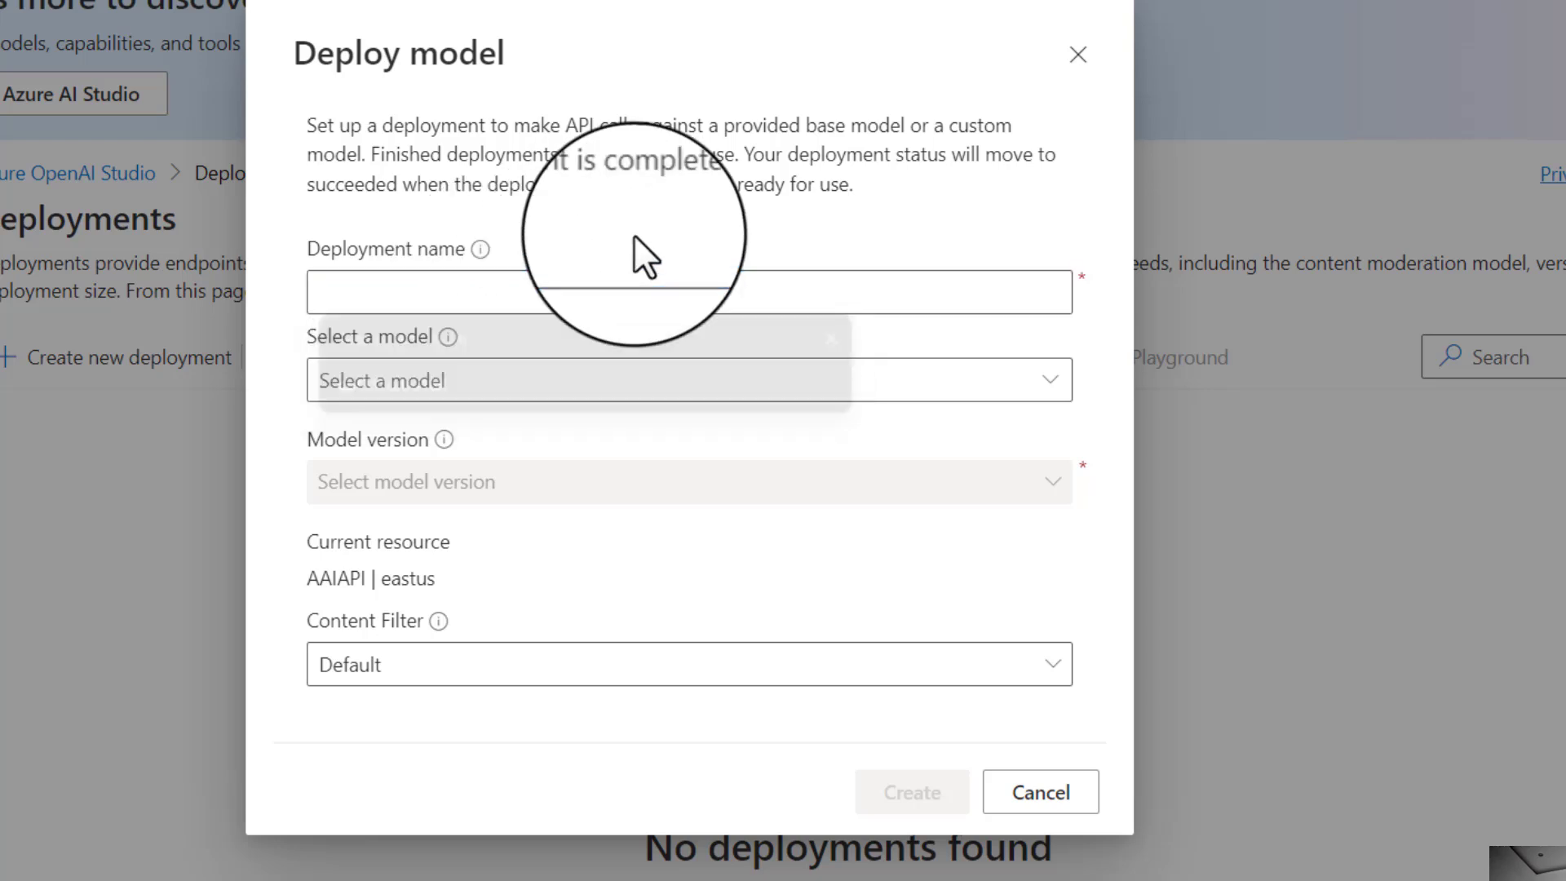
pyautogui.click(1049, 376)
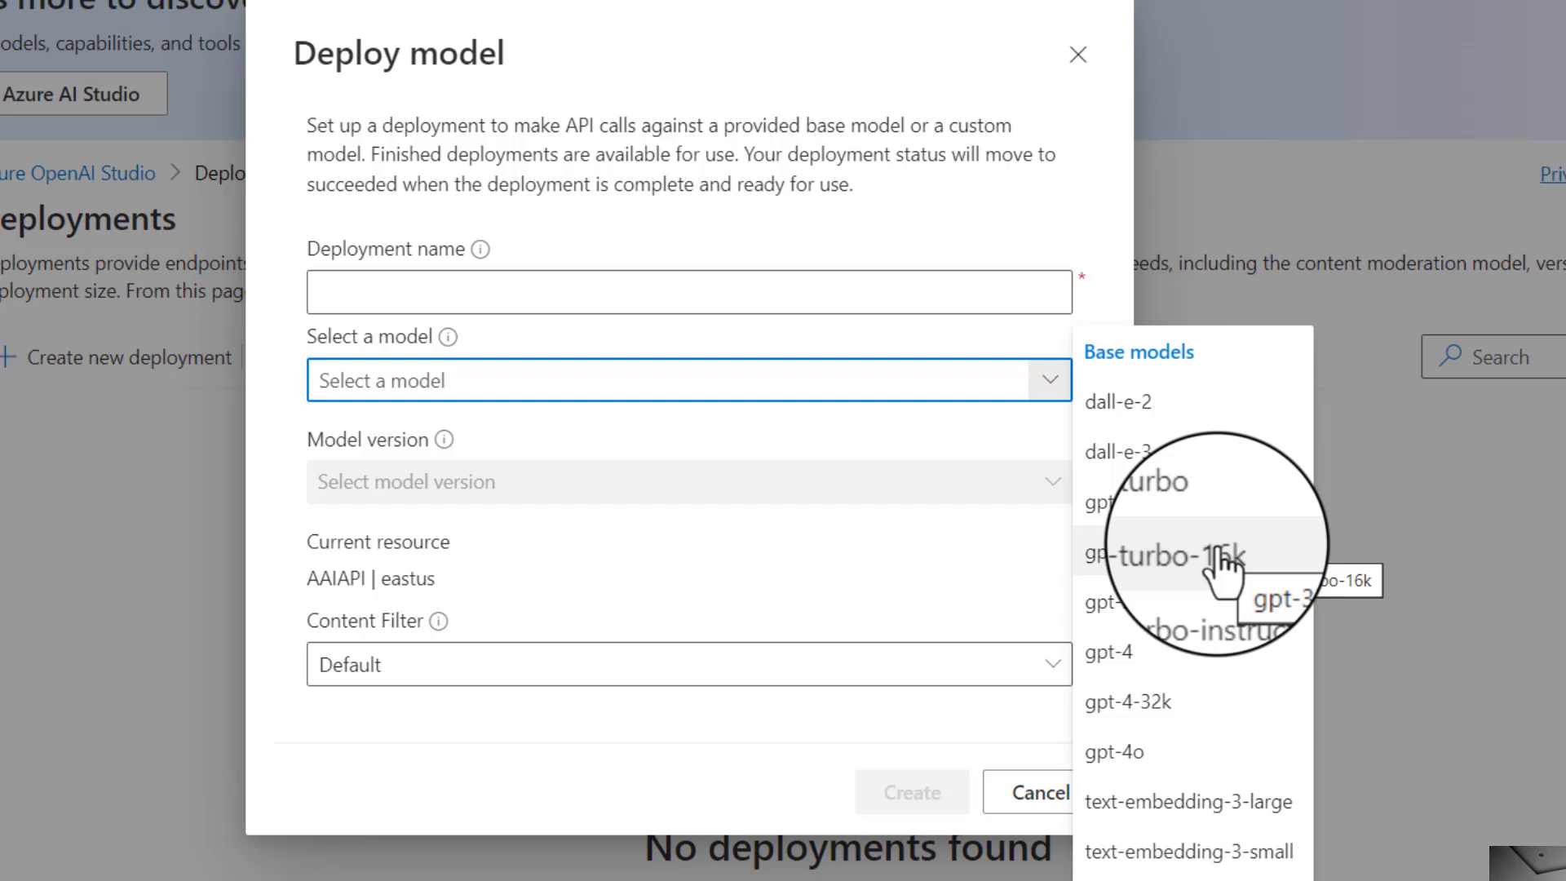
pyautogui.click(1152, 657)
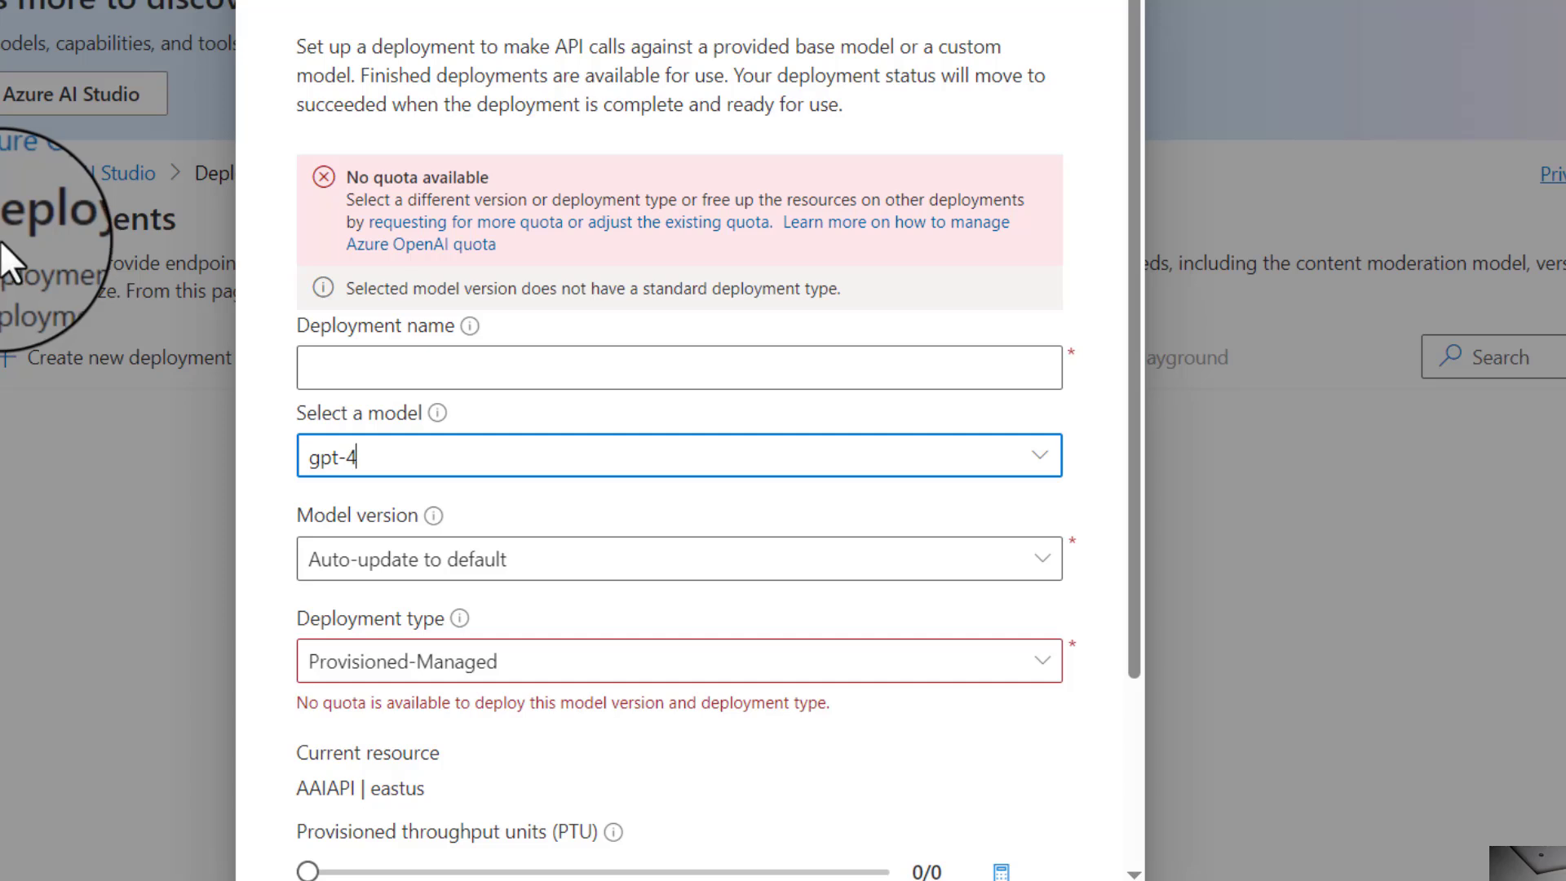
pyautogui.moveTo(1064, 469); pyautogui.dragTo(949, 375)
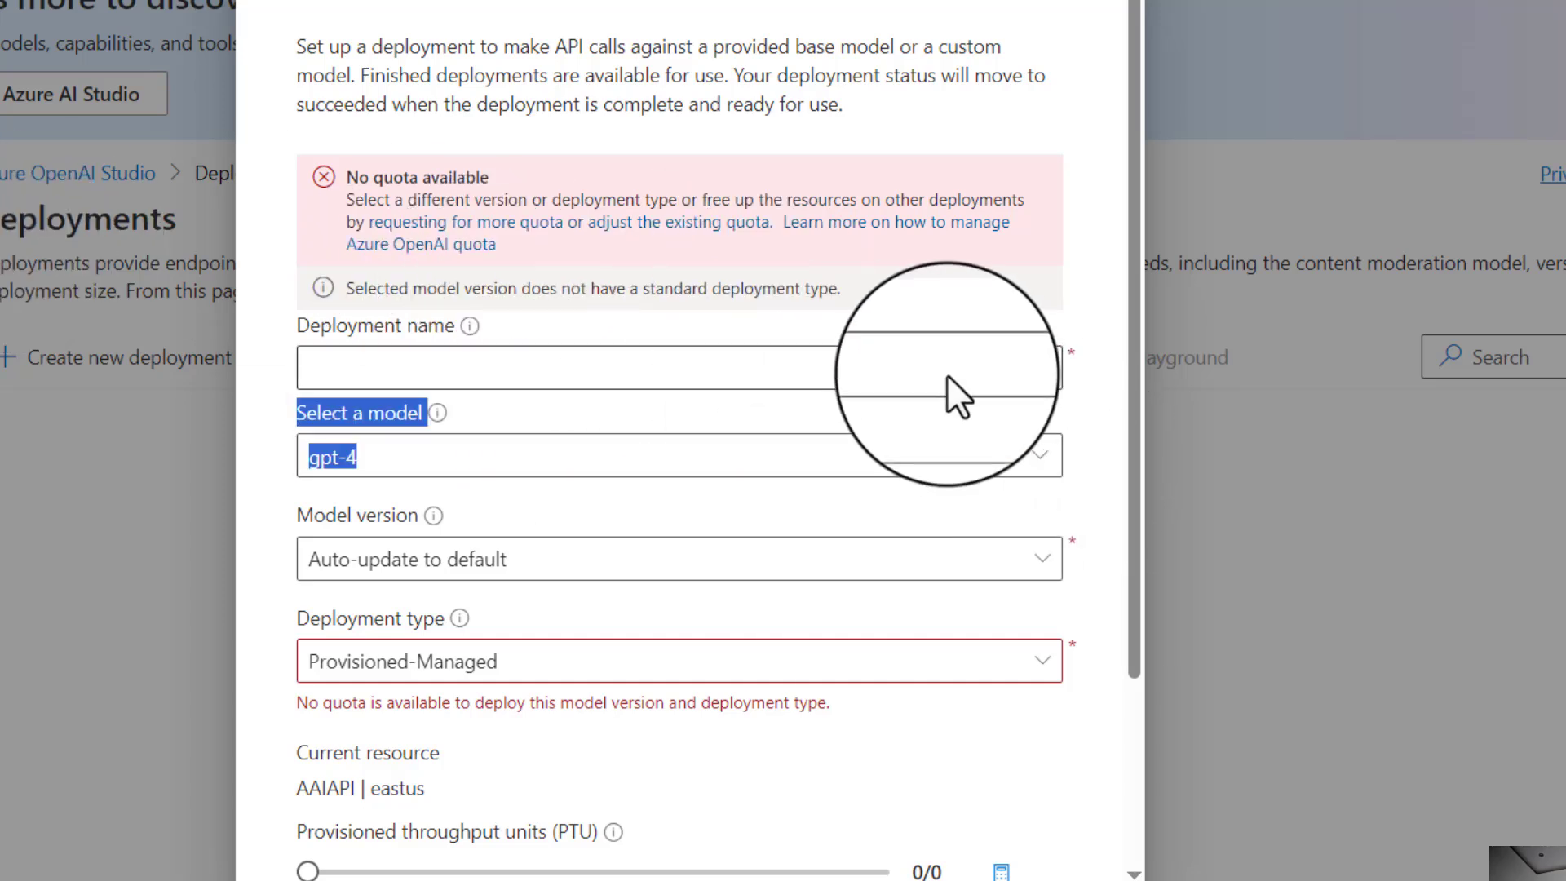
# - Open the quota page from the dialog, dismiss its tip, and review the Standard quota limits per model
pyautogui.click(531, 237)
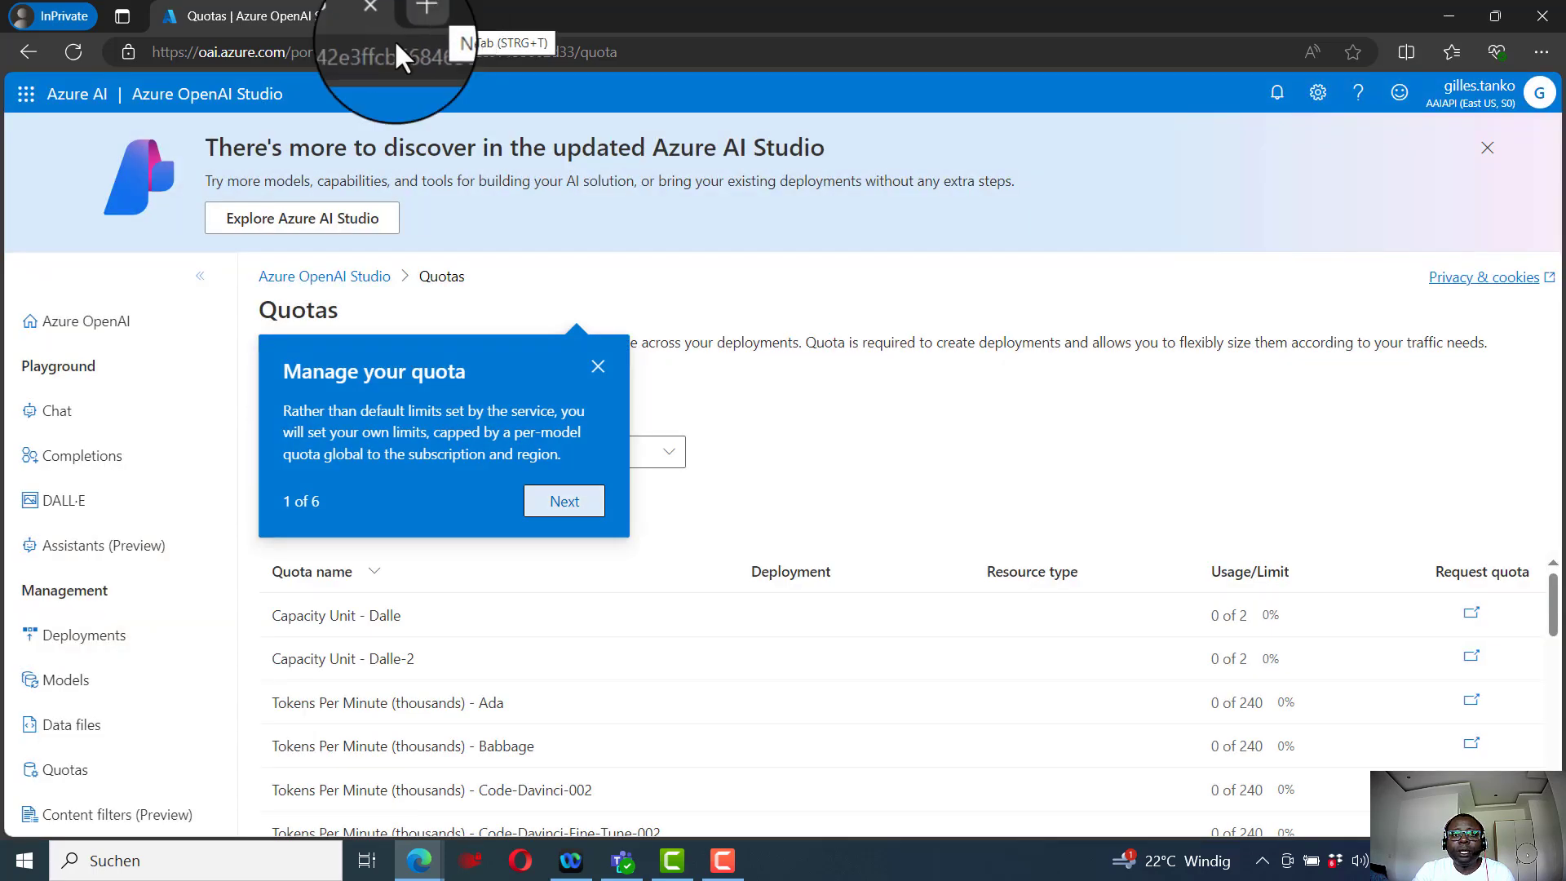
pyautogui.click(596, 362)
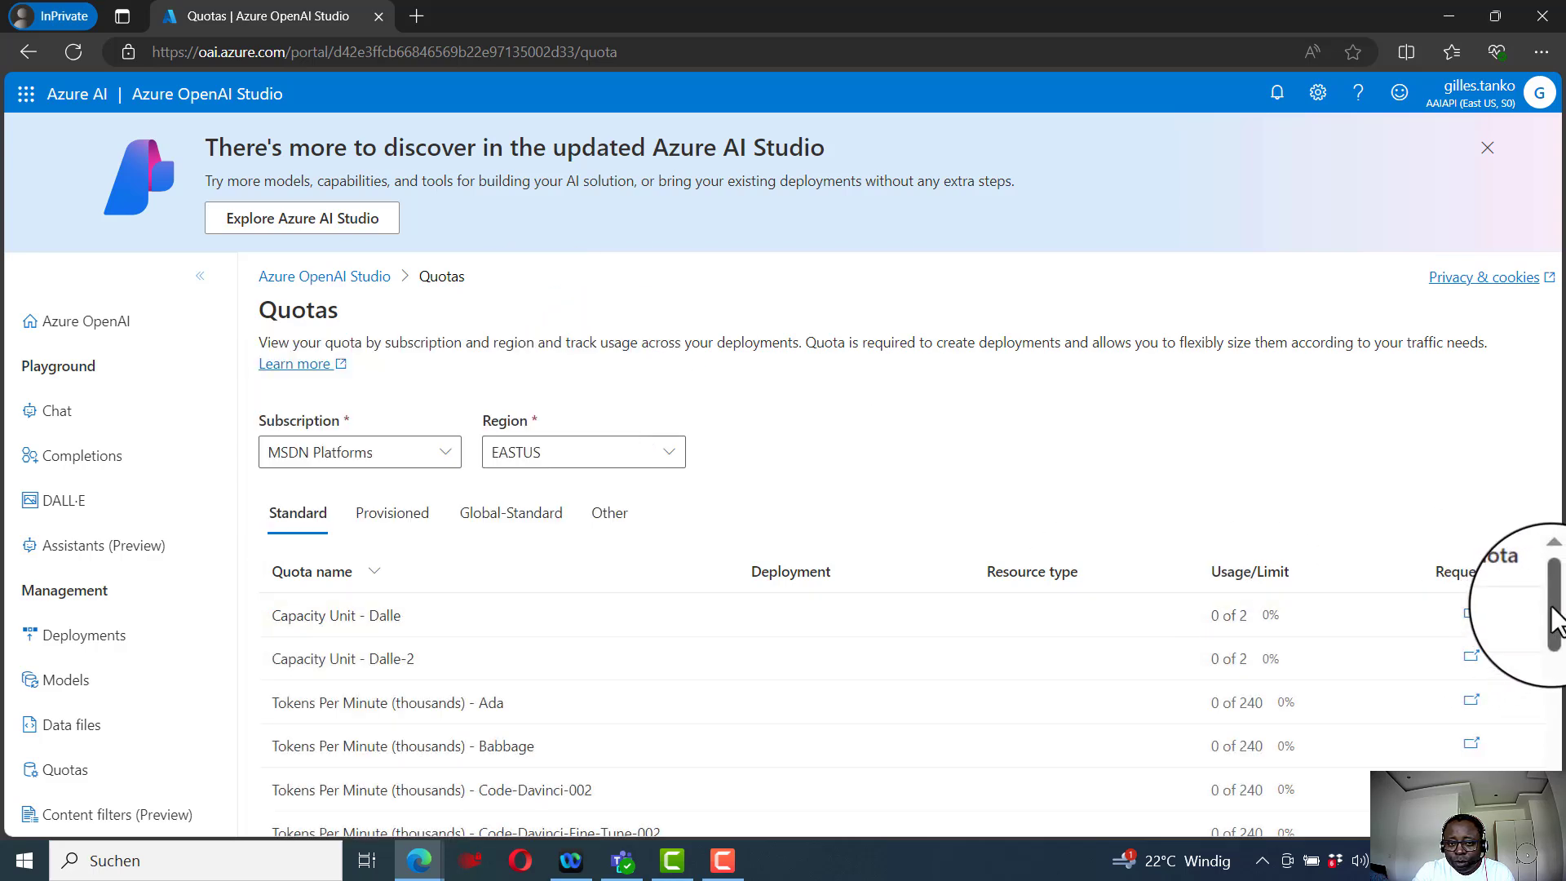
pyautogui.moveTo(1552, 621); pyautogui.dragTo(1561, 744)
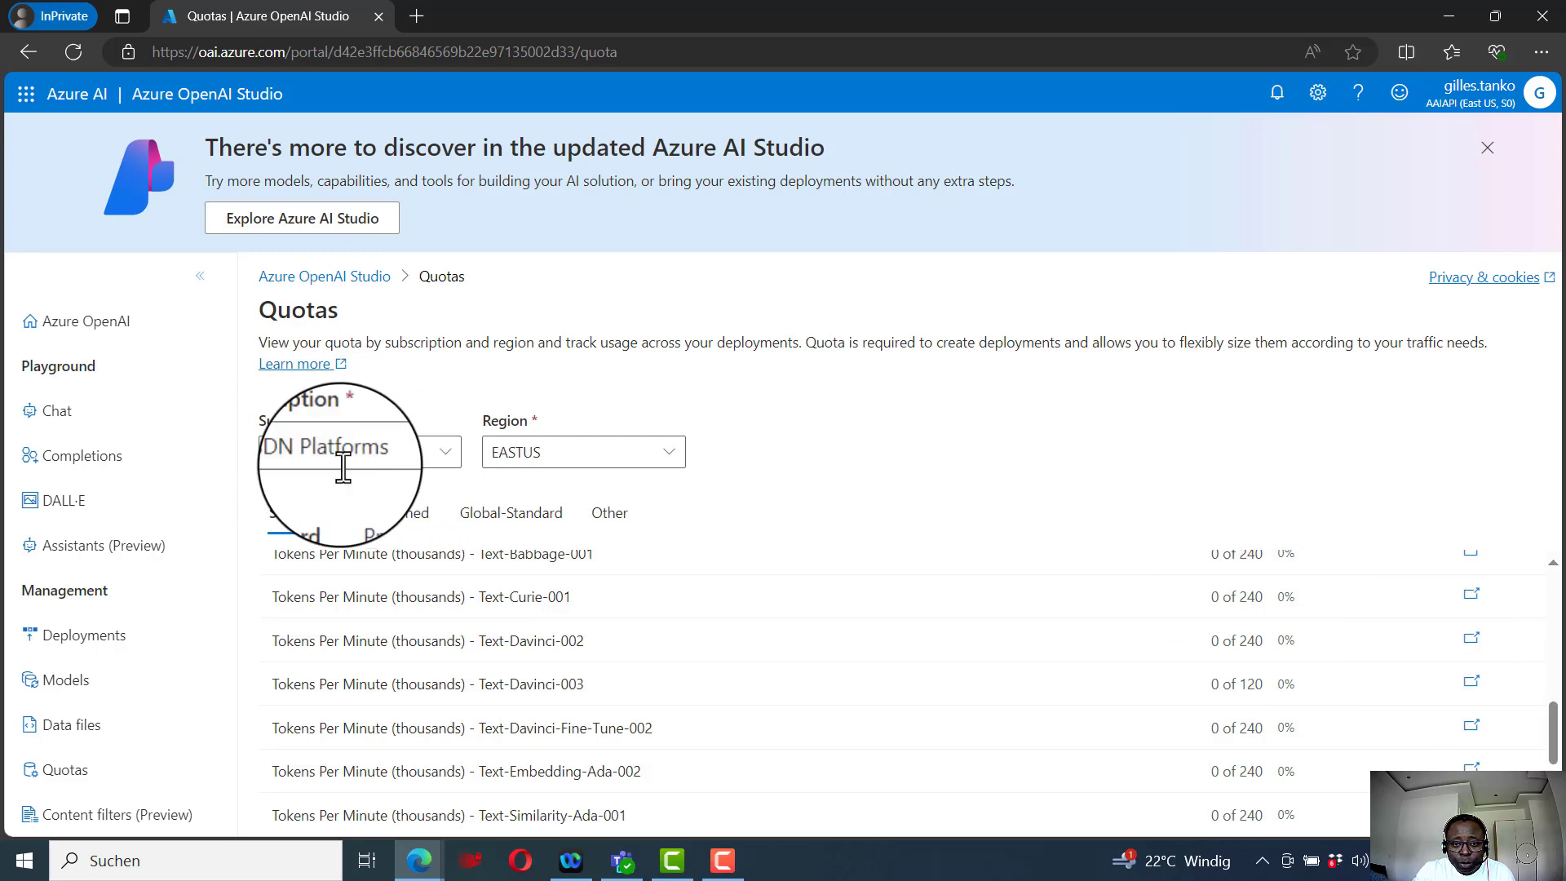
pyautogui.scroll(-1, 750, 664)
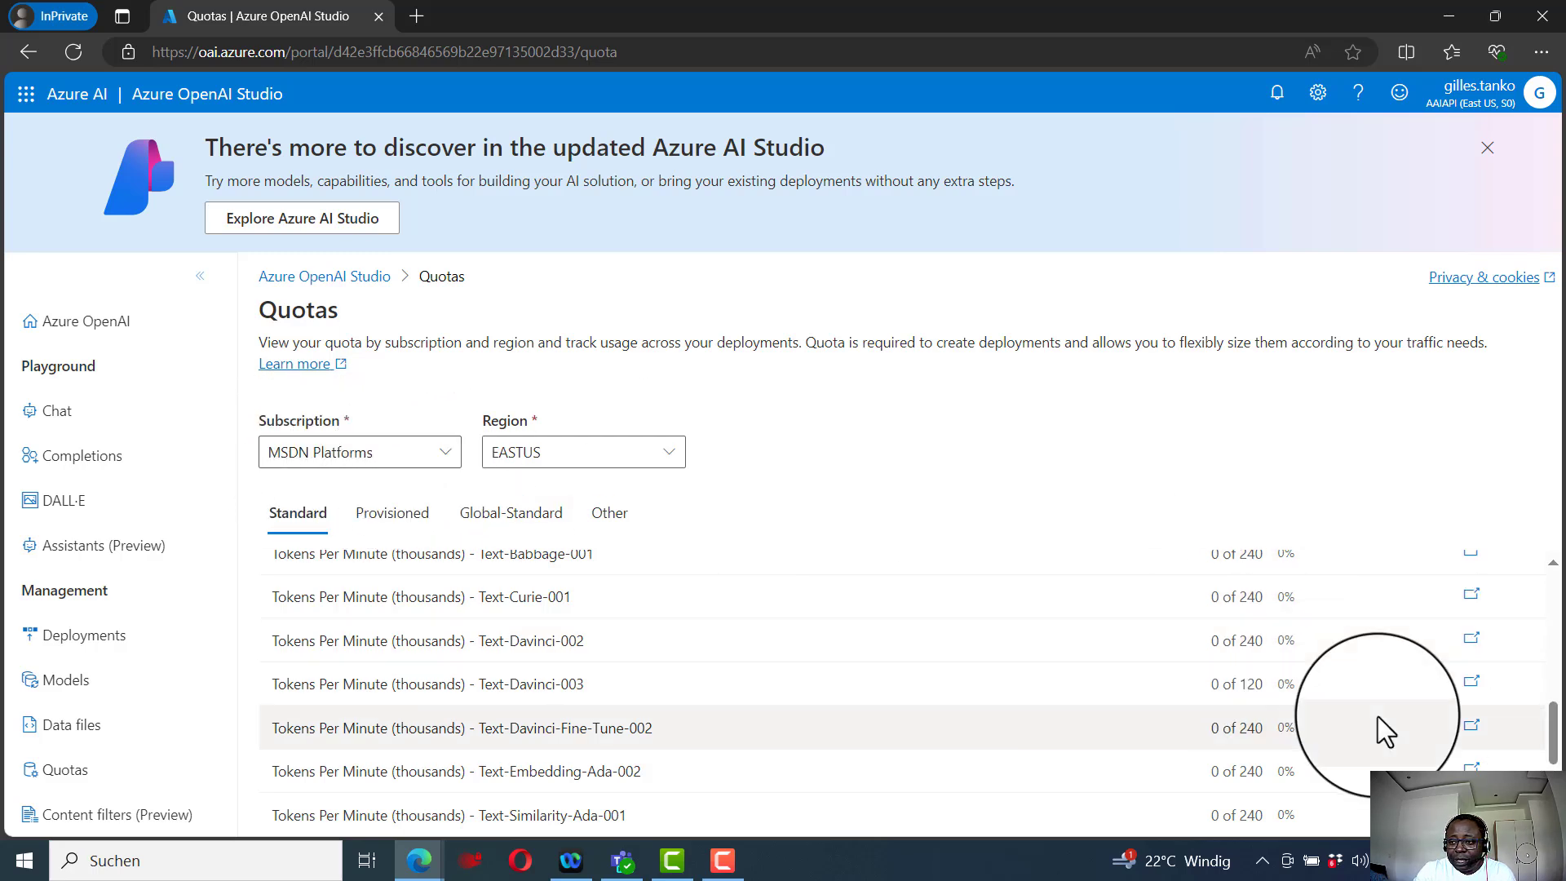
pyautogui.moveTo(1556, 755); pyautogui.dragTo(1561, 649)
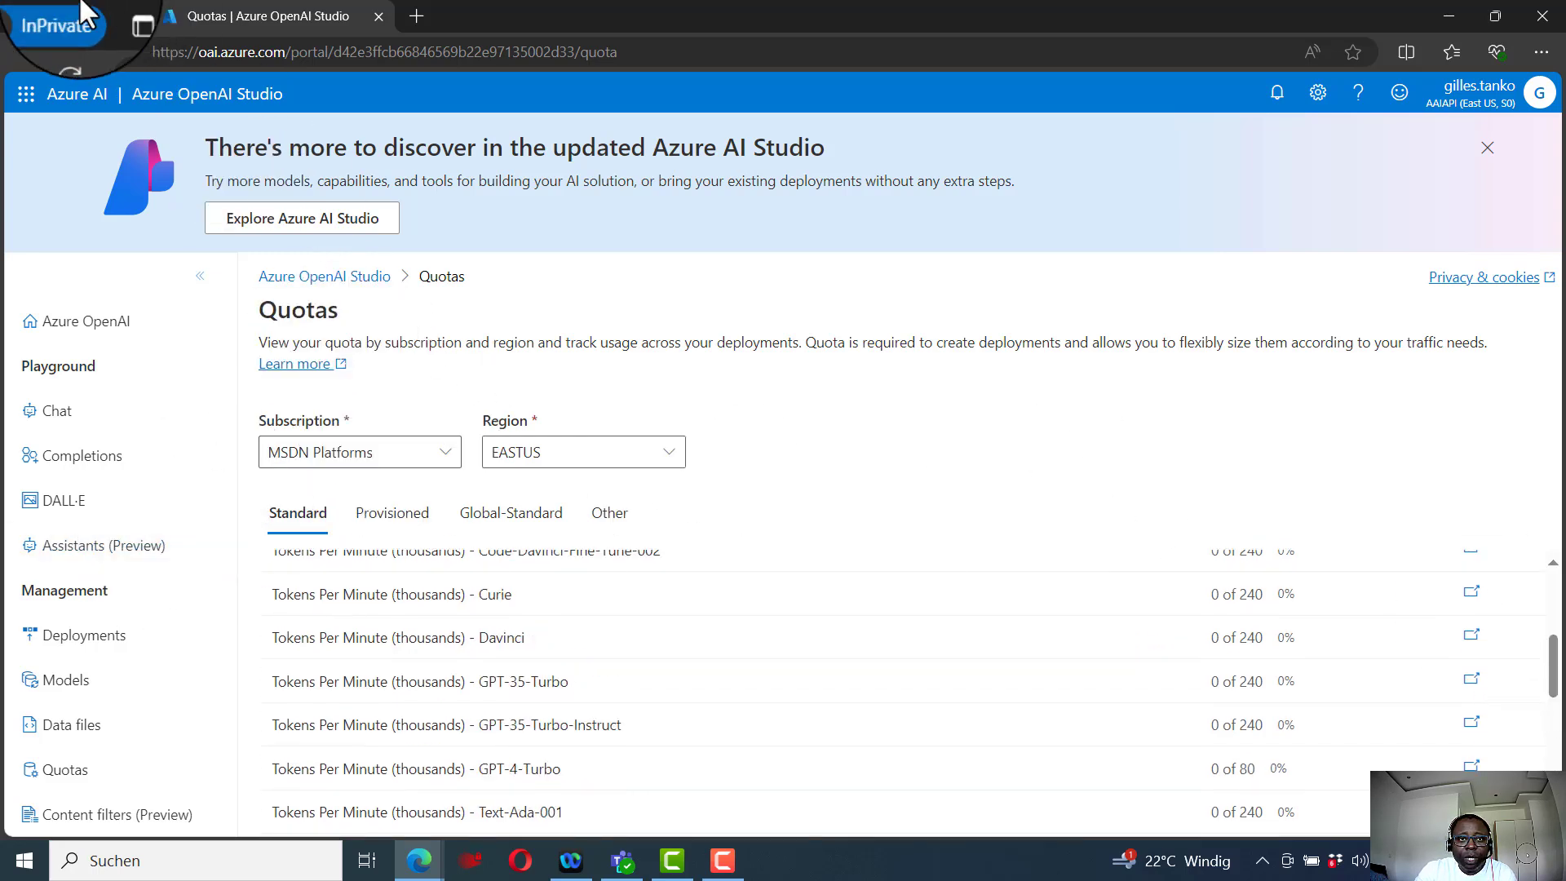
# - Return to Deployments, start a new deployment and select the gpt-35-turbo model
pyautogui.click(24, 51)
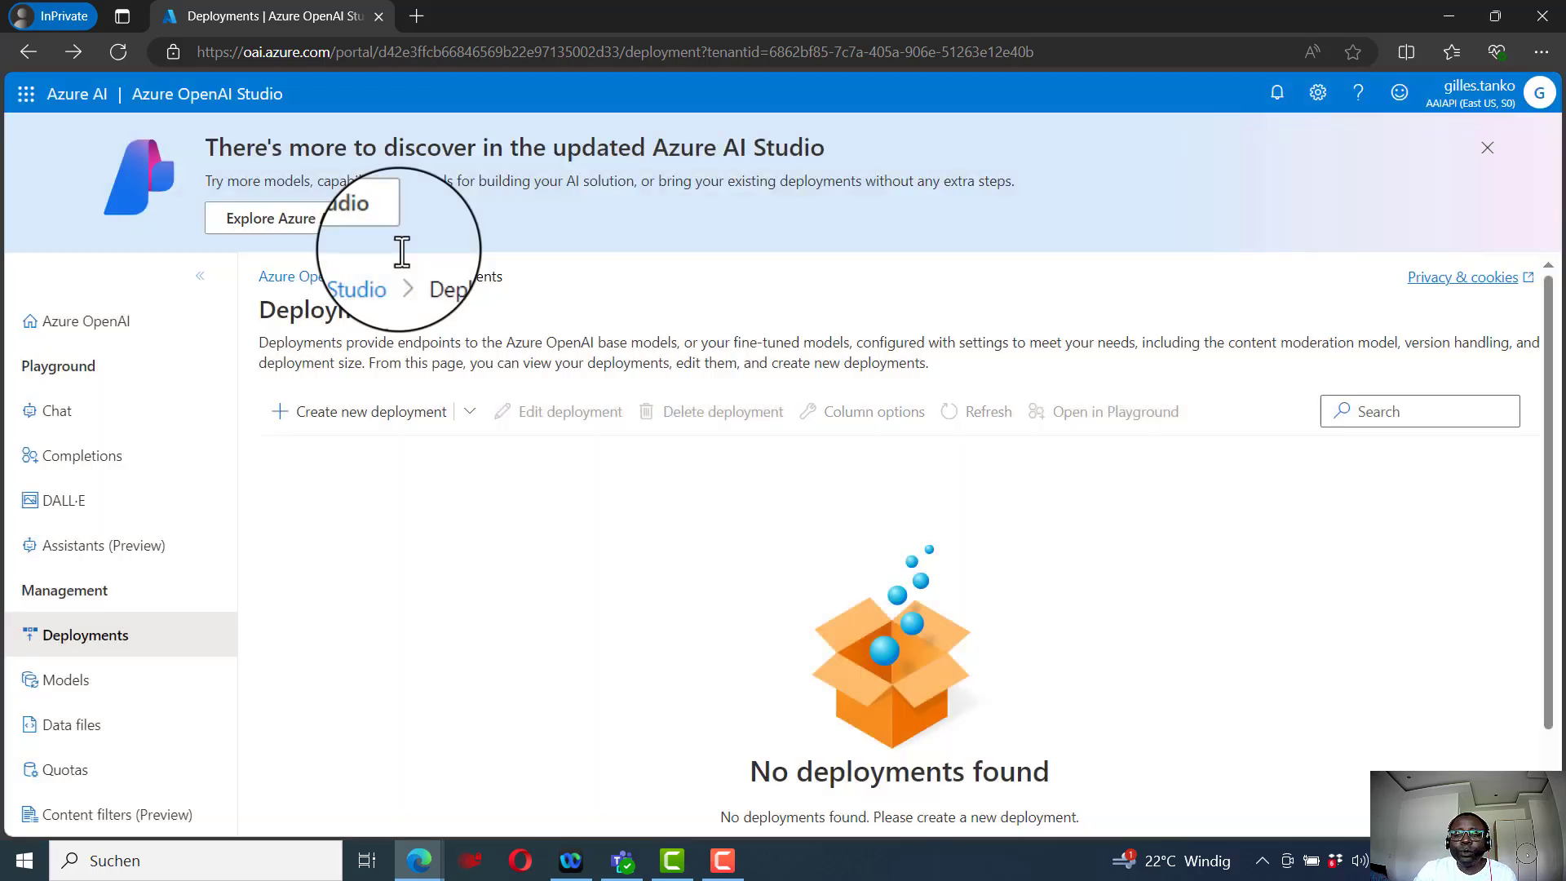
pyautogui.click(408, 417)
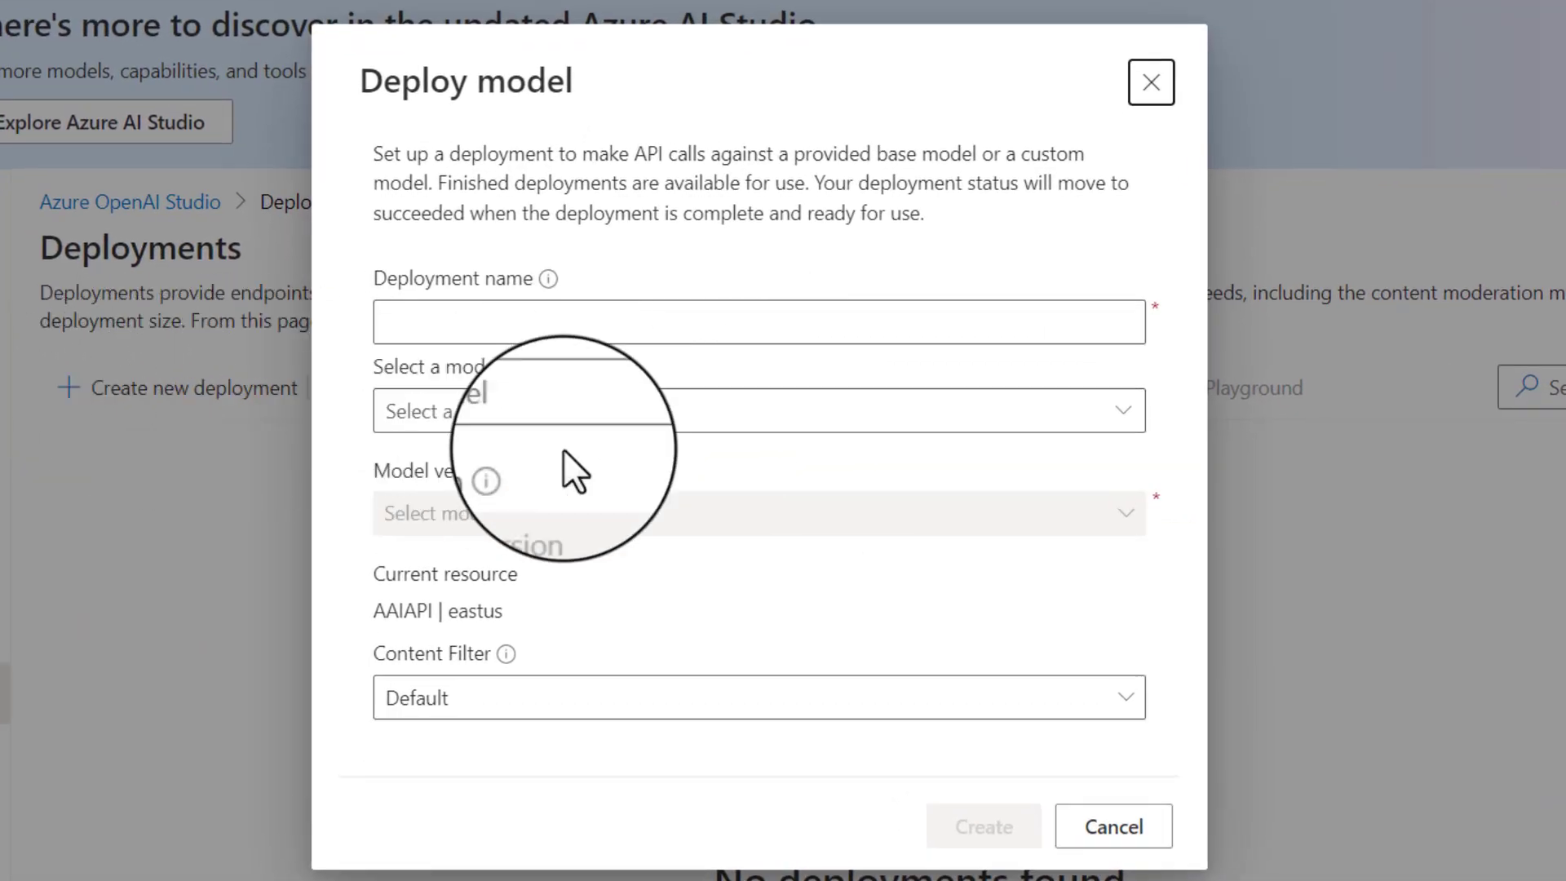
pyautogui.click(664, 420)
pyautogui.click(1123, 412)
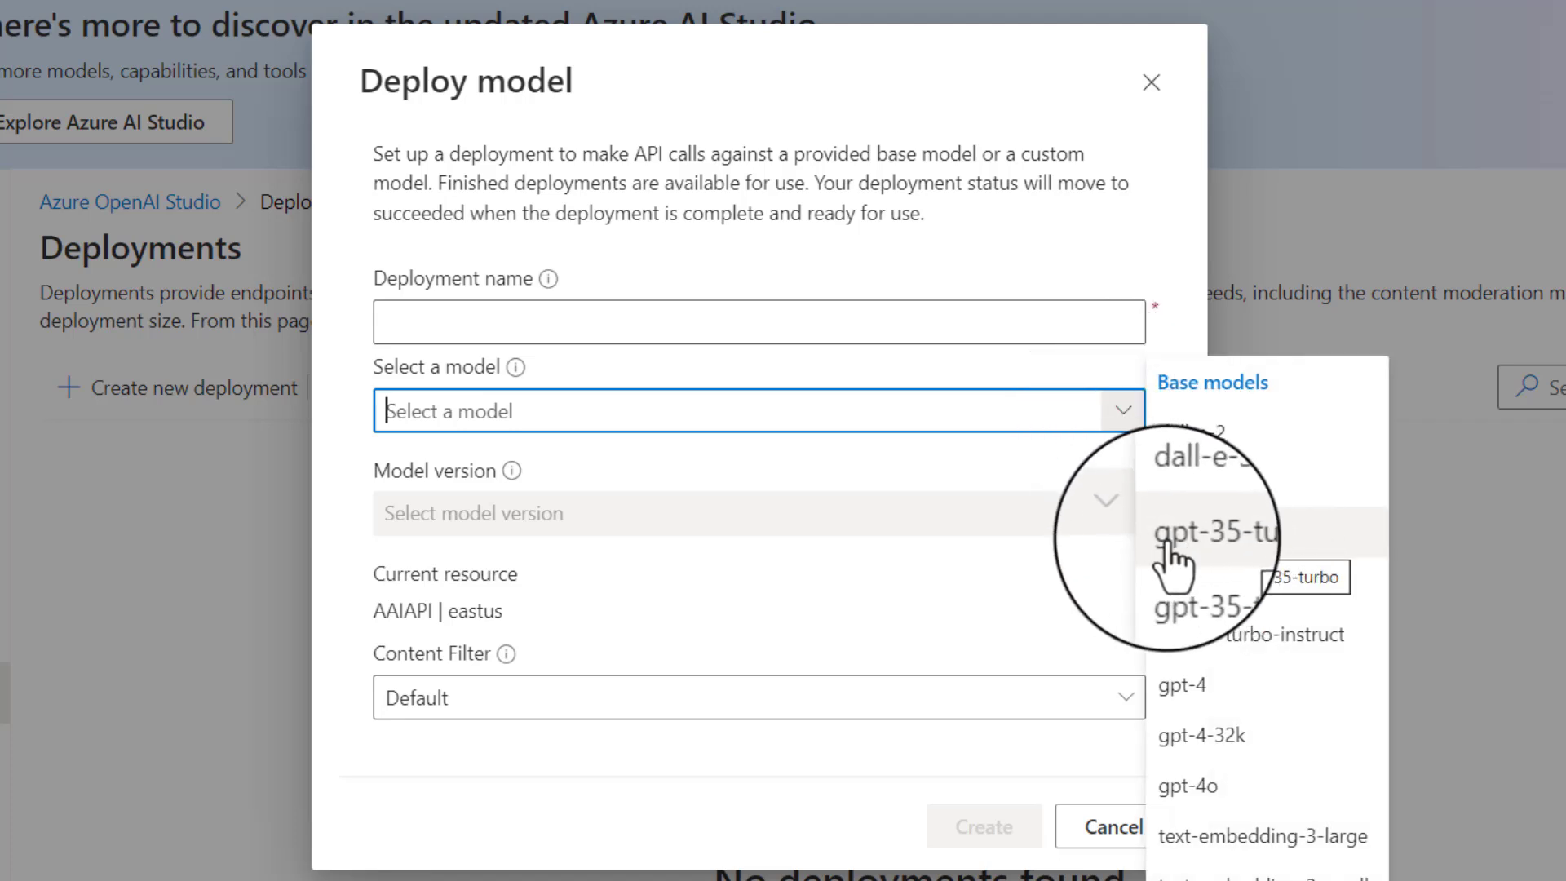
pyautogui.click(1212, 542)
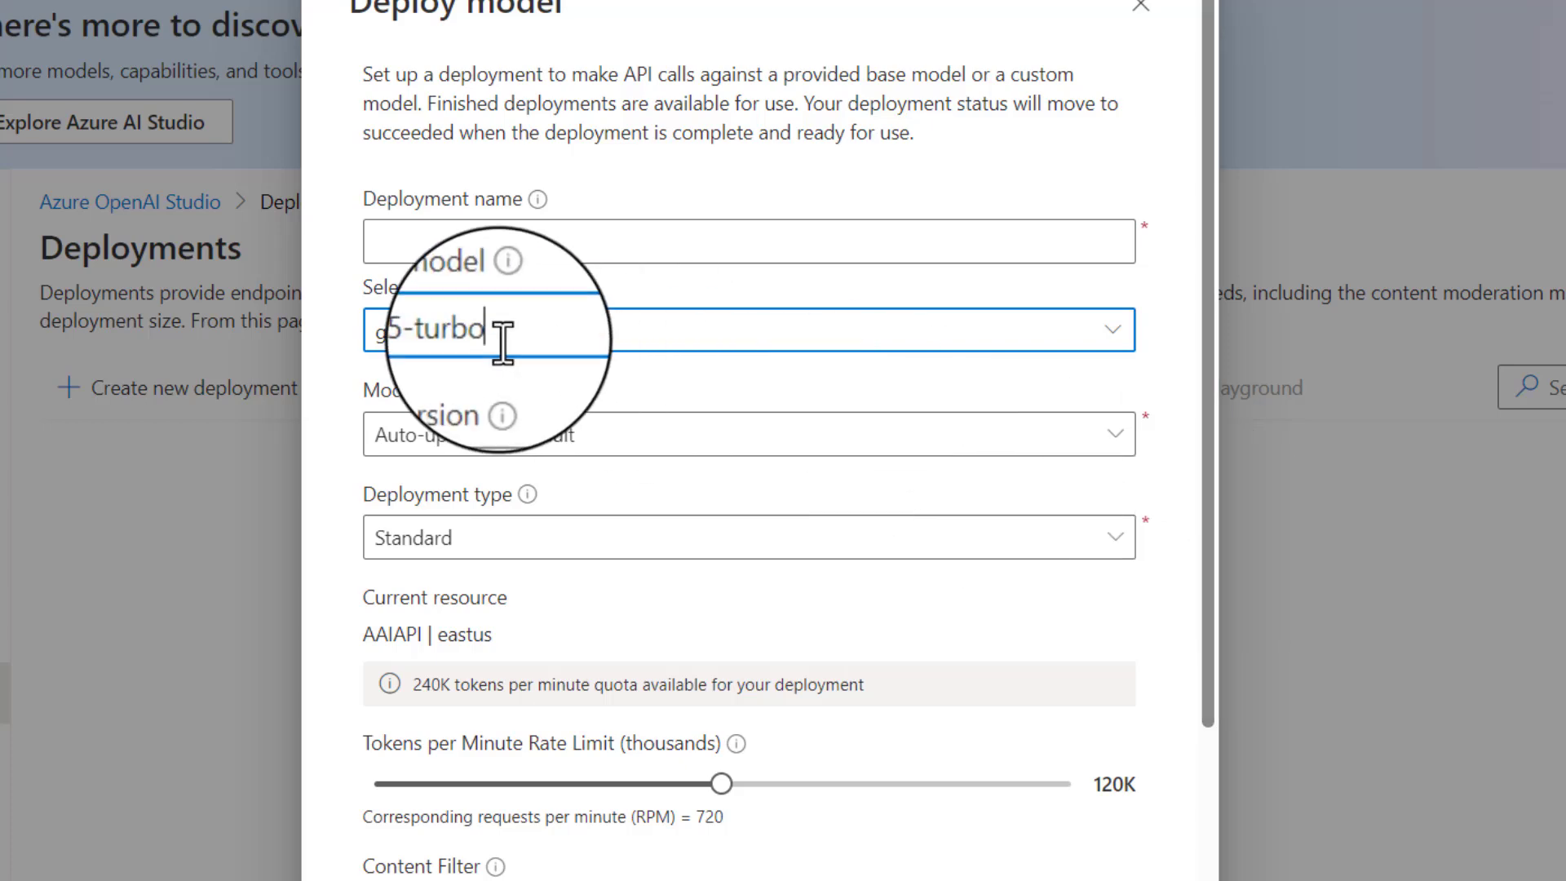
# - Name the deployment SF7-gpt35turbo-Training
pyautogui.click(459, 236)
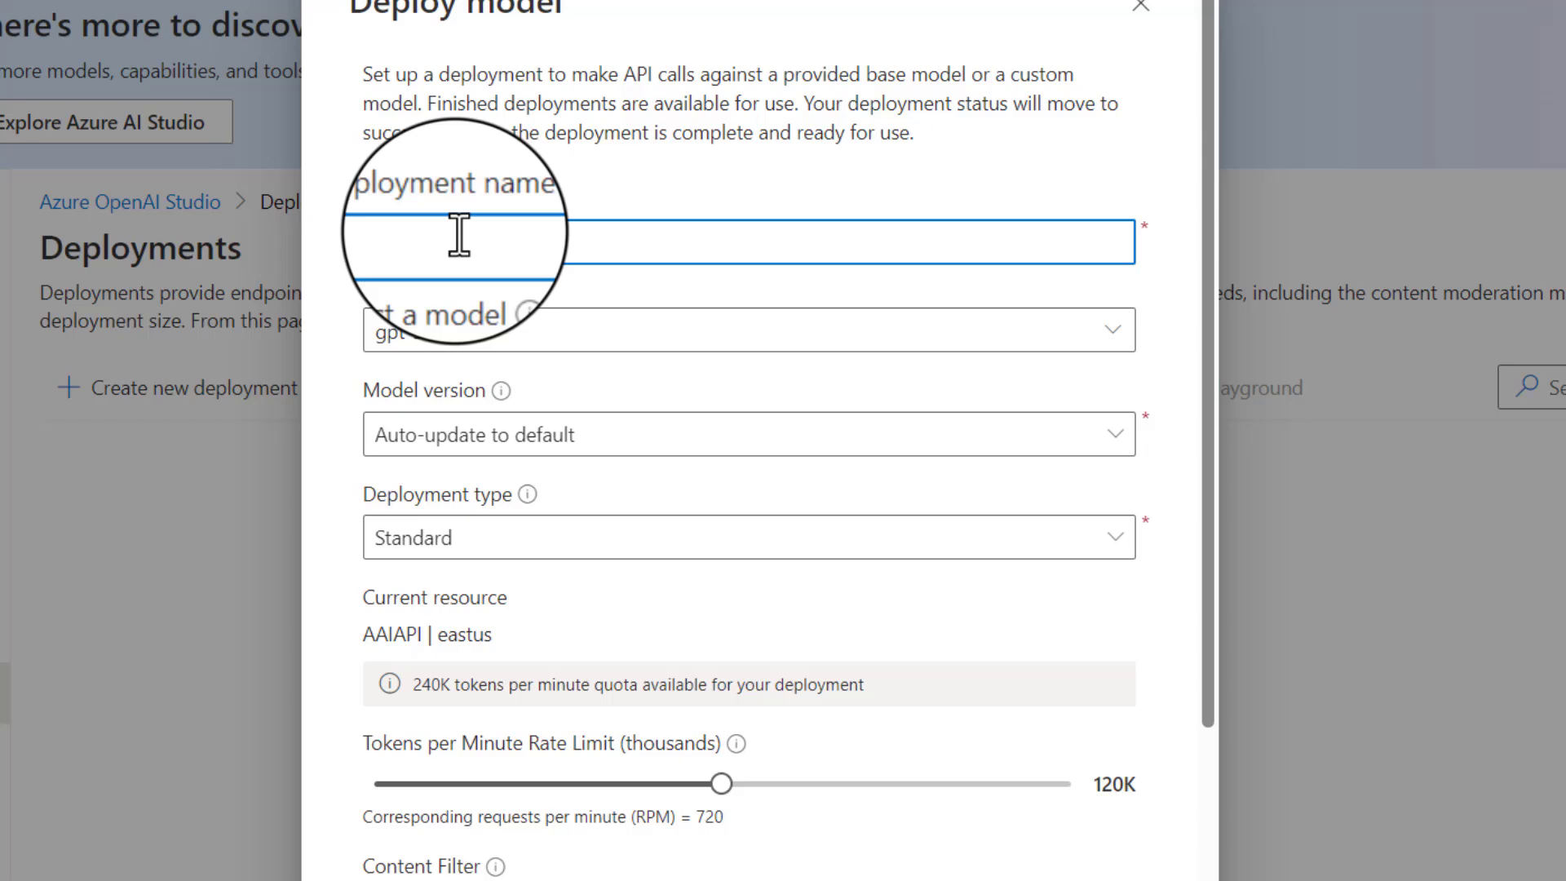
pyautogui.write('SF7/gt')
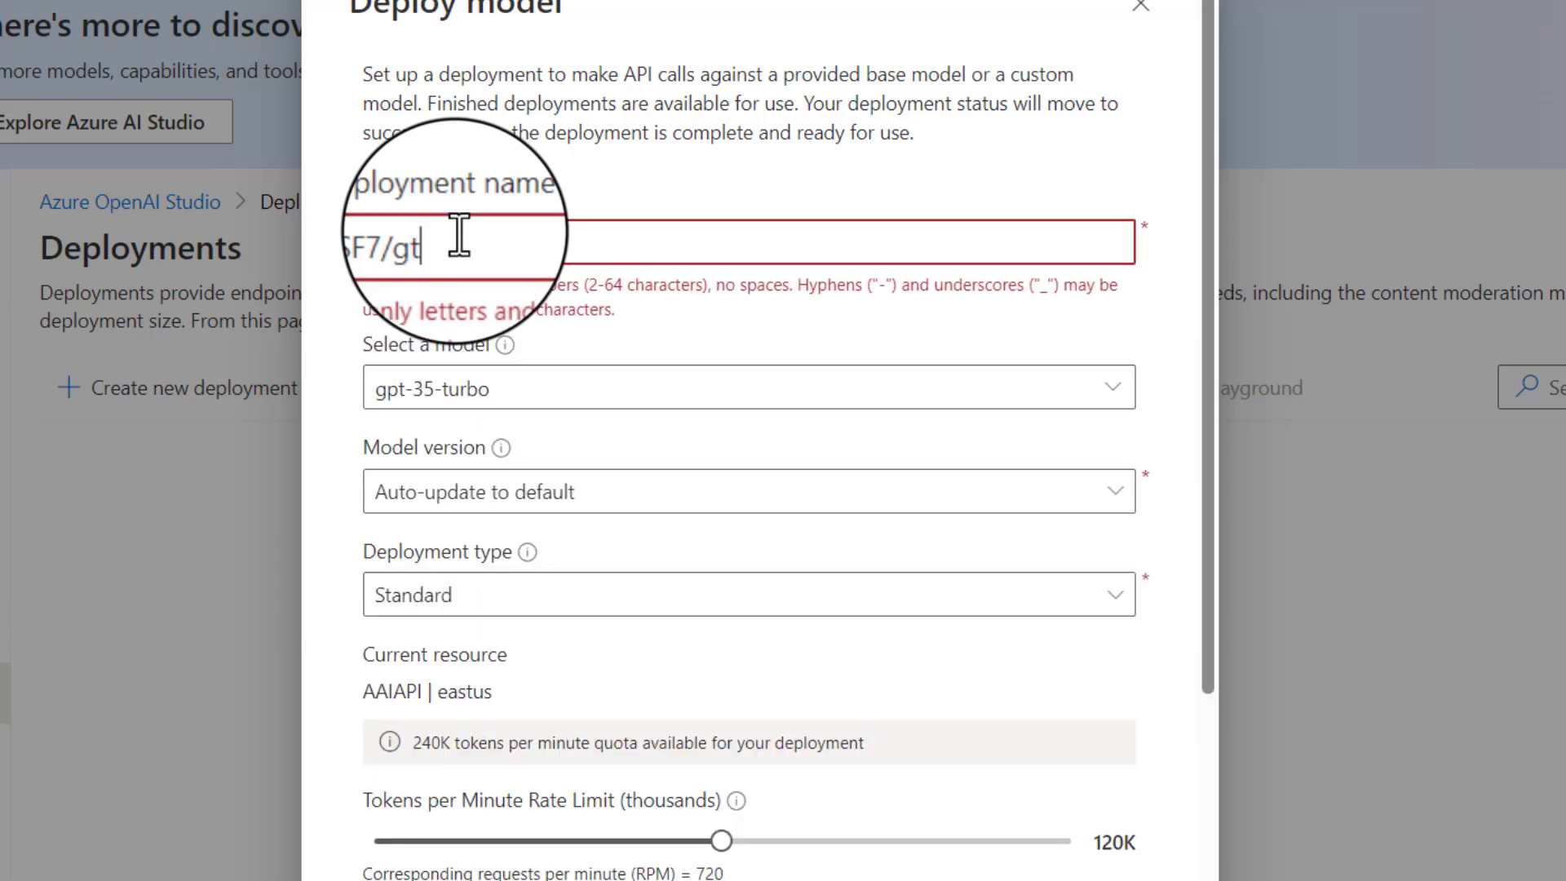
pyautogui.press('BackSpace')
pyautogui.press('BackSpace')
pyautogui.press('BackSpace')
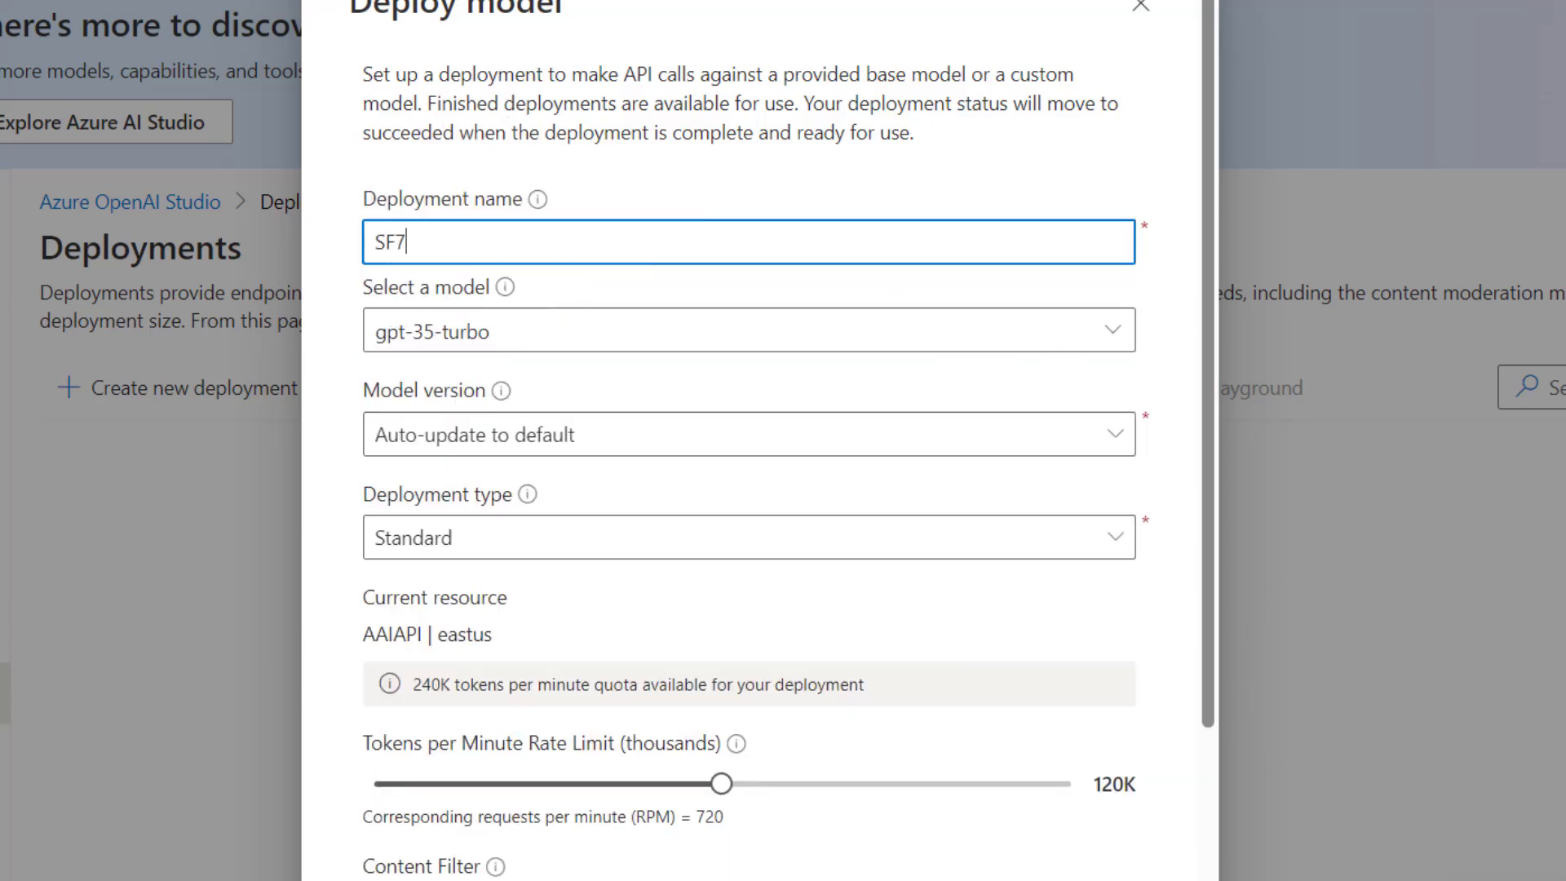
pyautogui.click(1562, 876)
pyautogui.click(1557, 754)
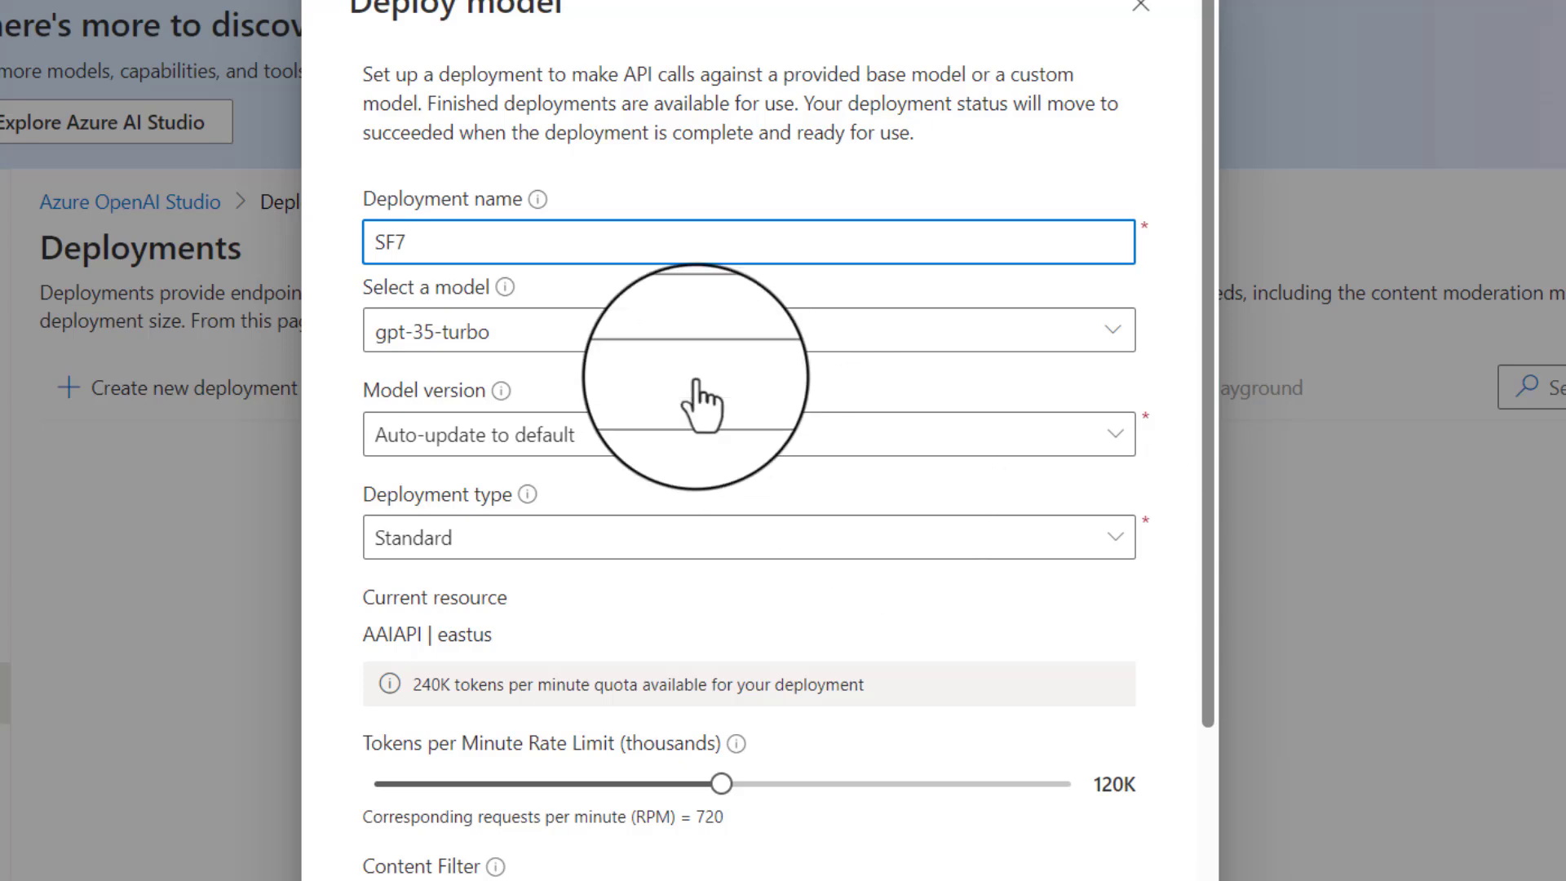
pyautogui.write('-gpt')
pyautogui.write('35turbo')
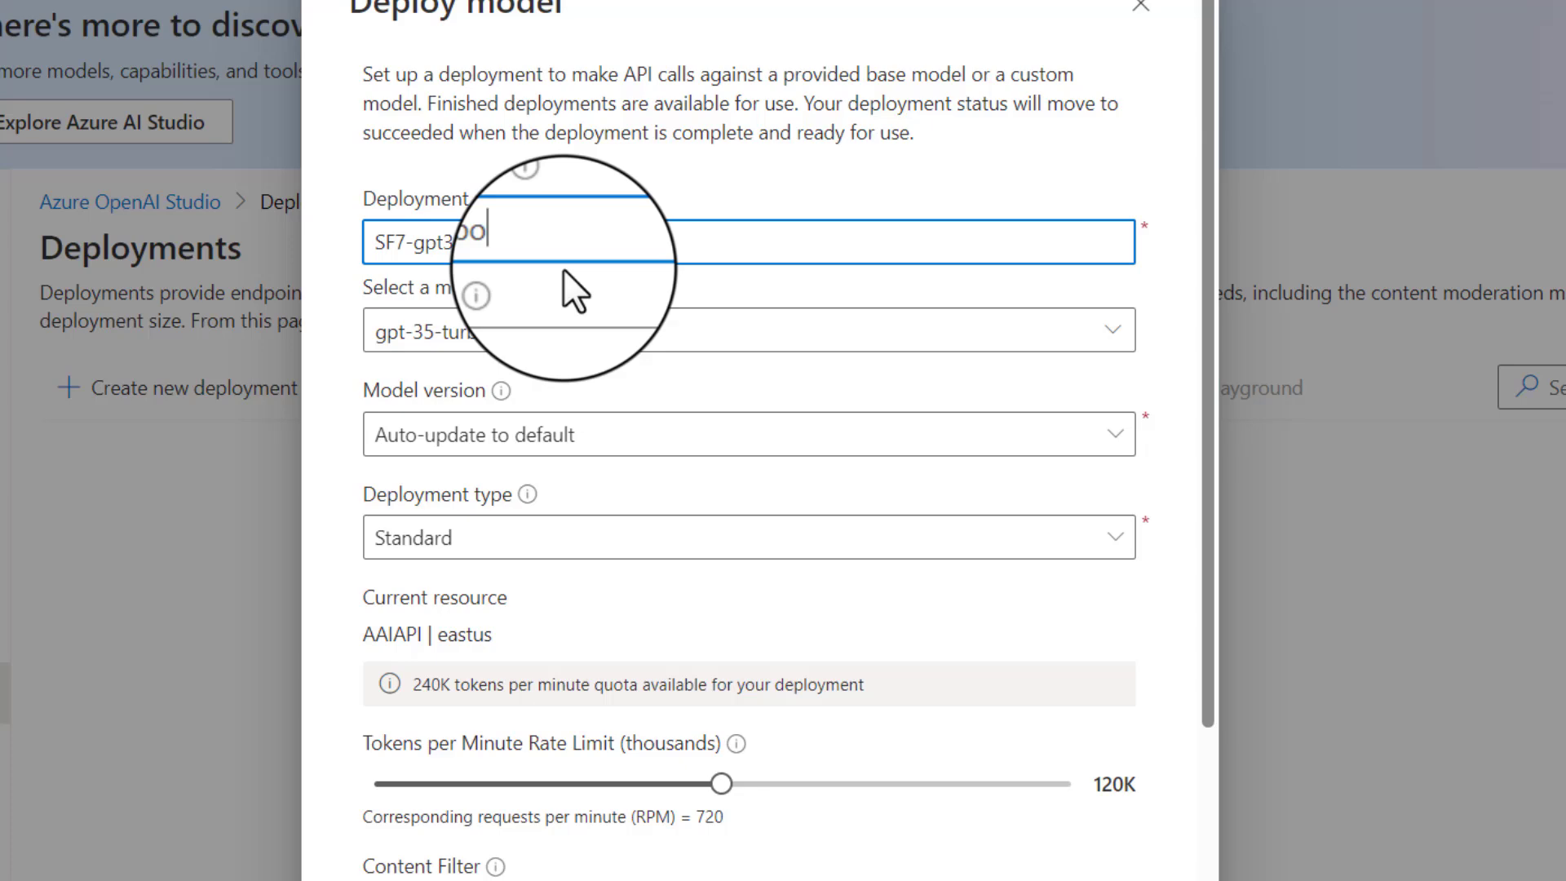
pyautogui.write('-')
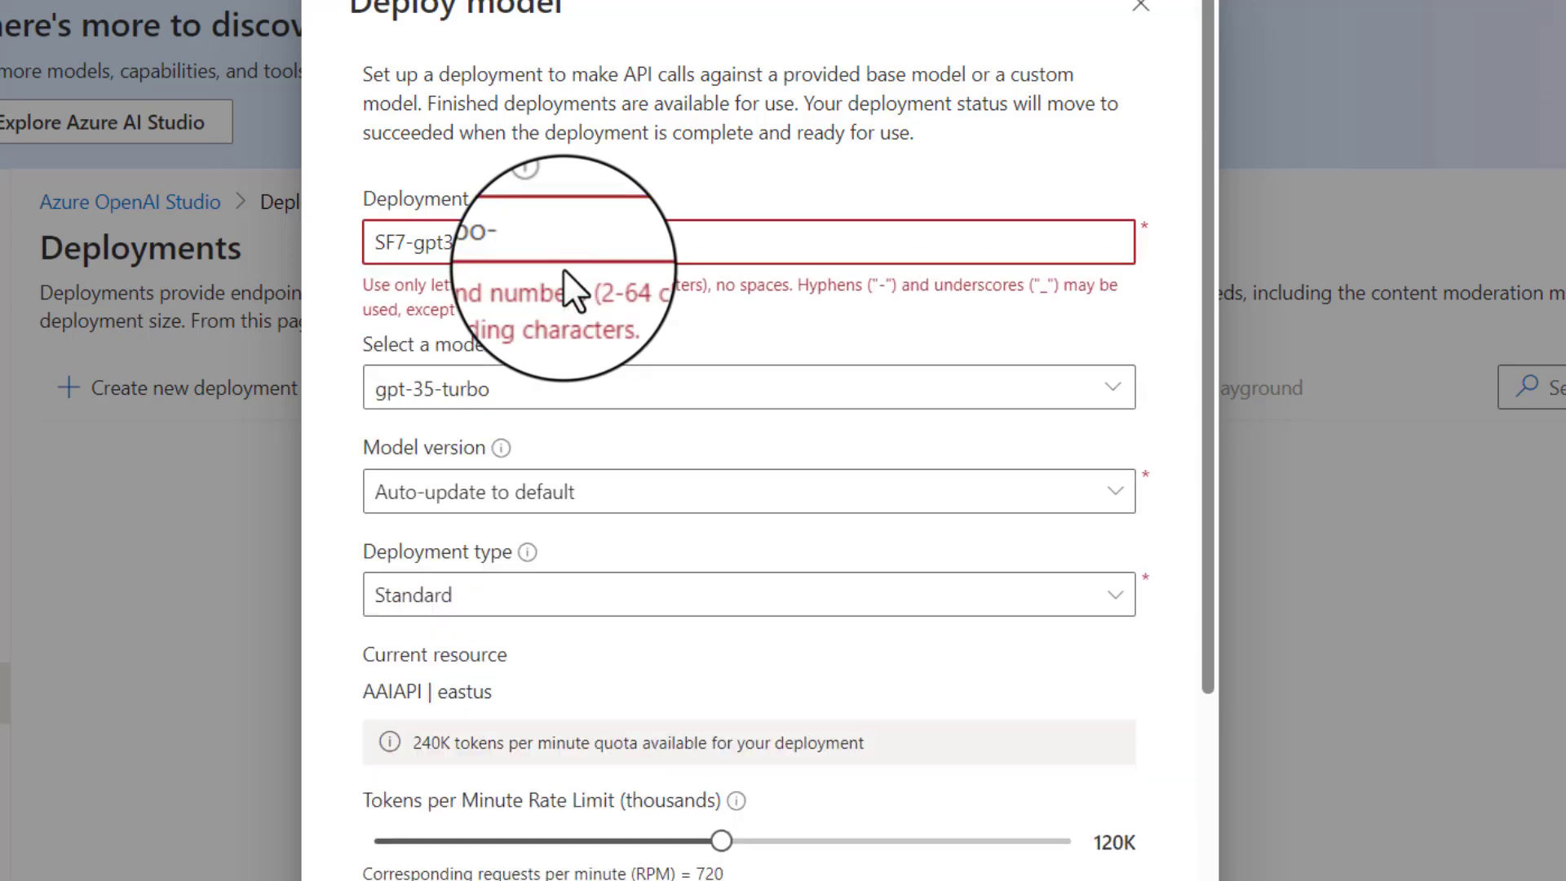
pyautogui.write('Training')
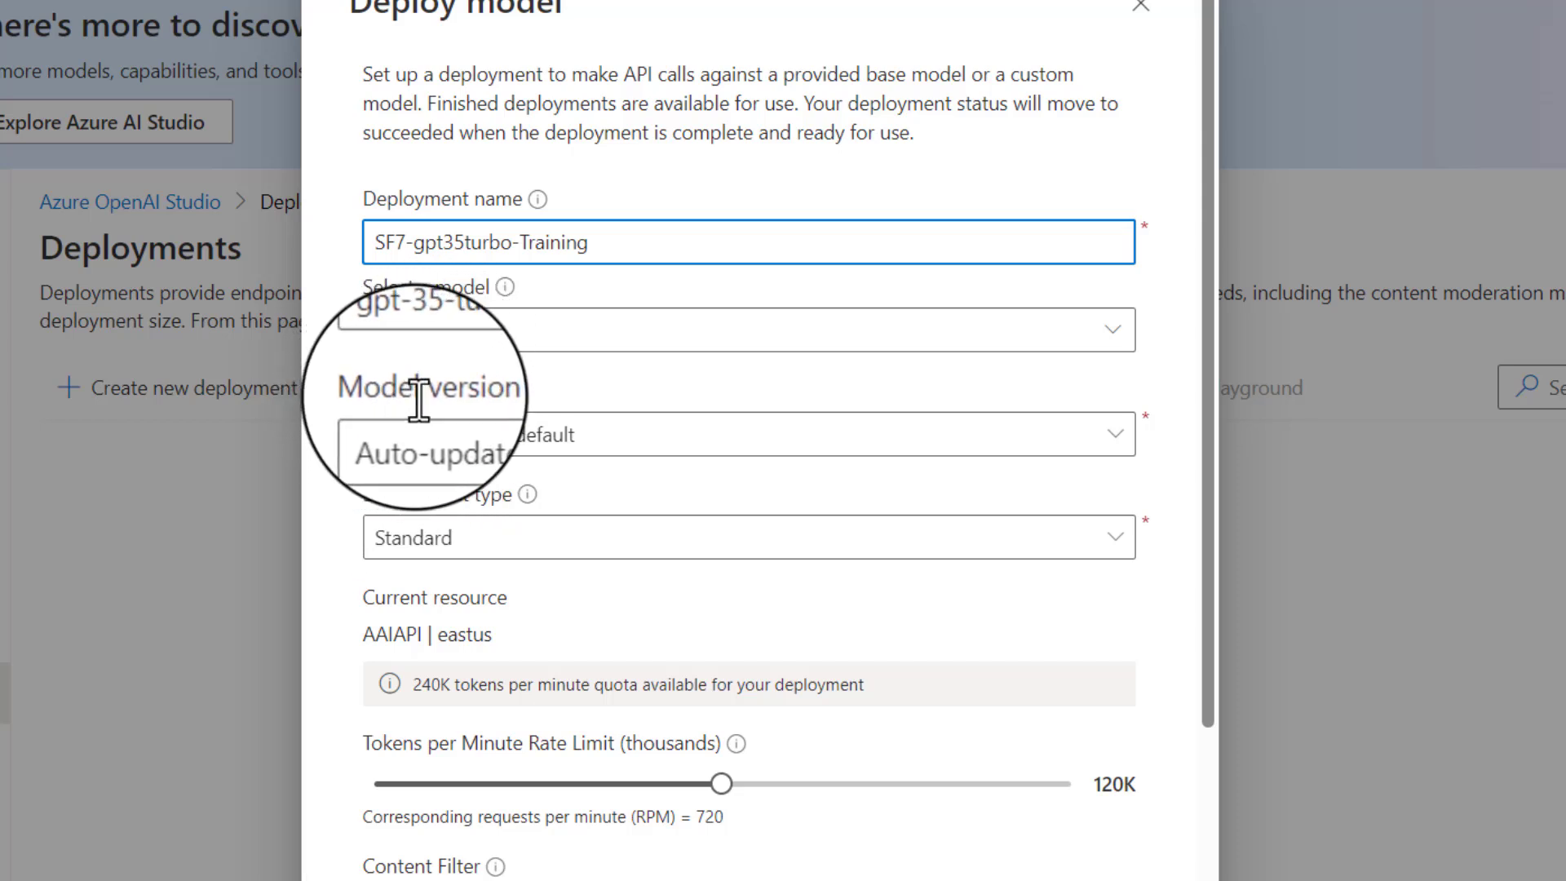
# - Set the model version to Auto-update to default and keep the deployment type Standard
pyautogui.click(1124, 444)
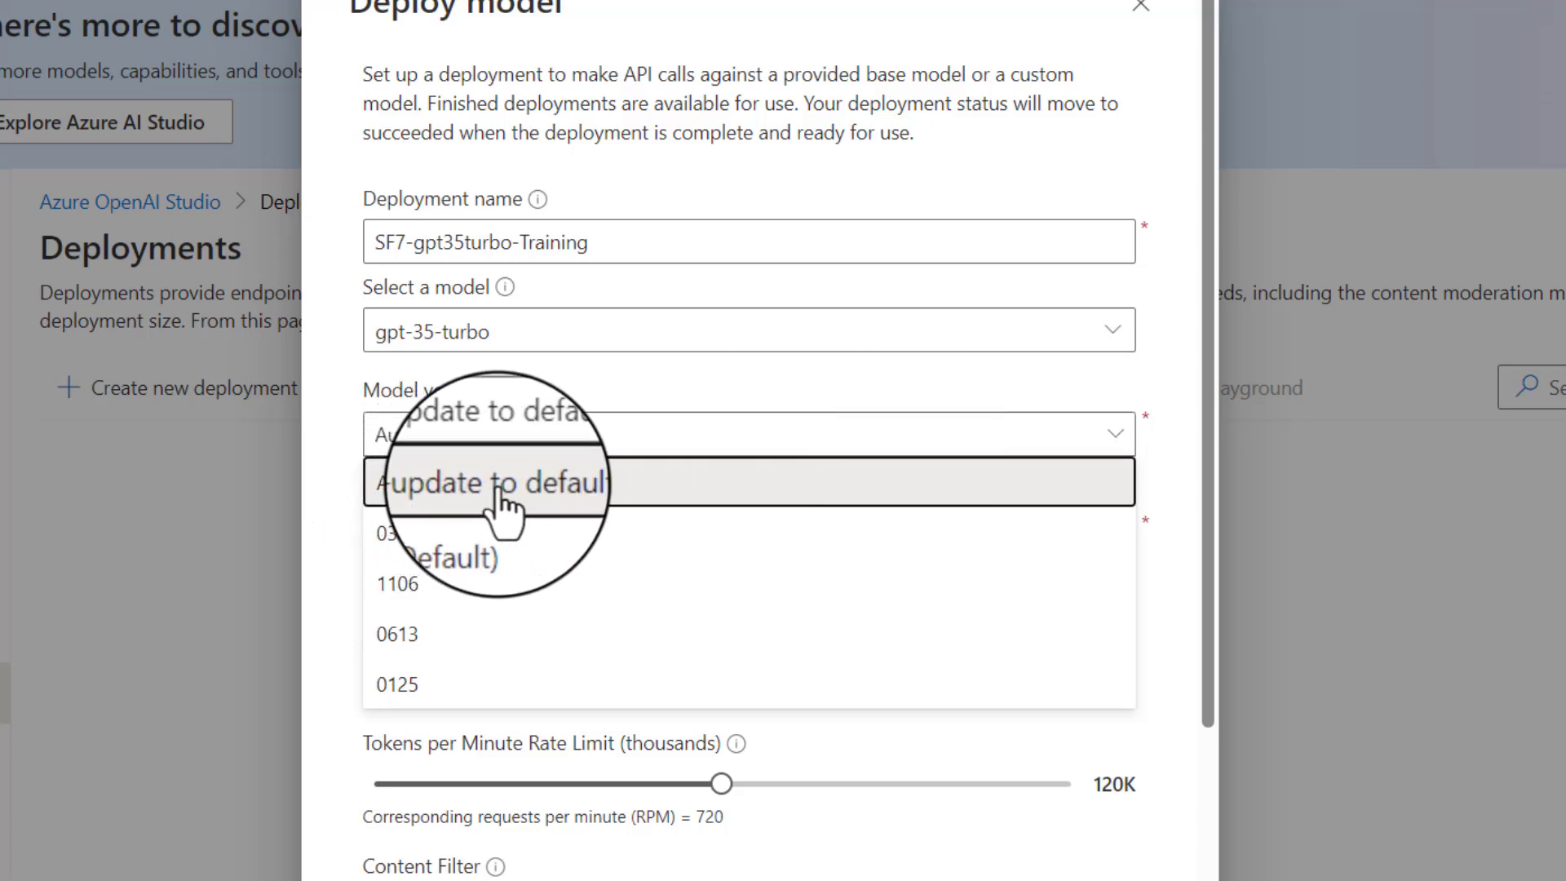
pyautogui.click(571, 499)
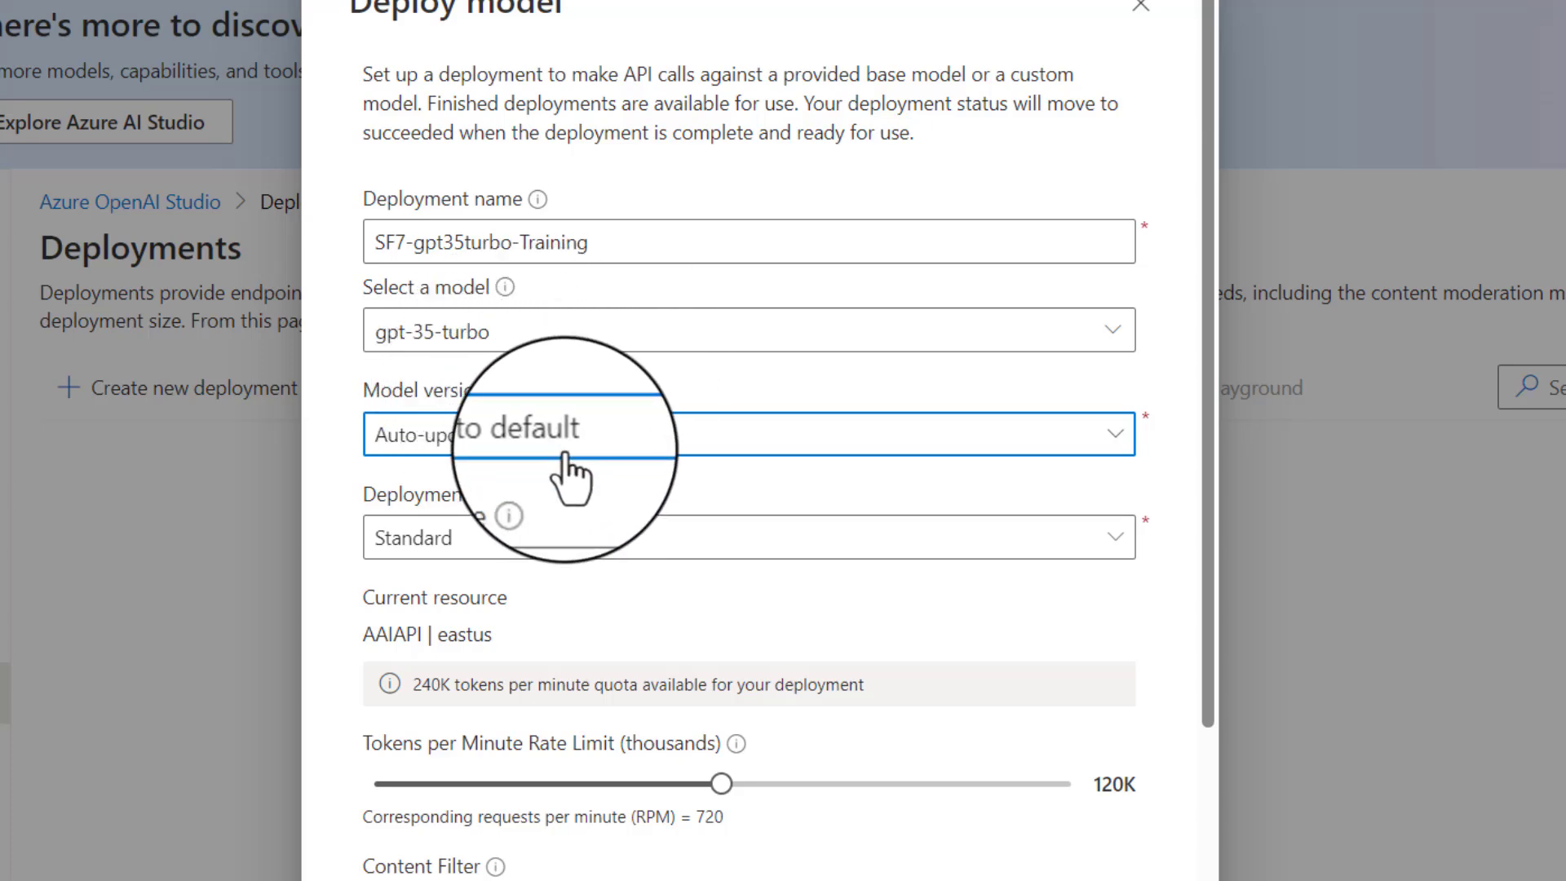
pyautogui.click(579, 445)
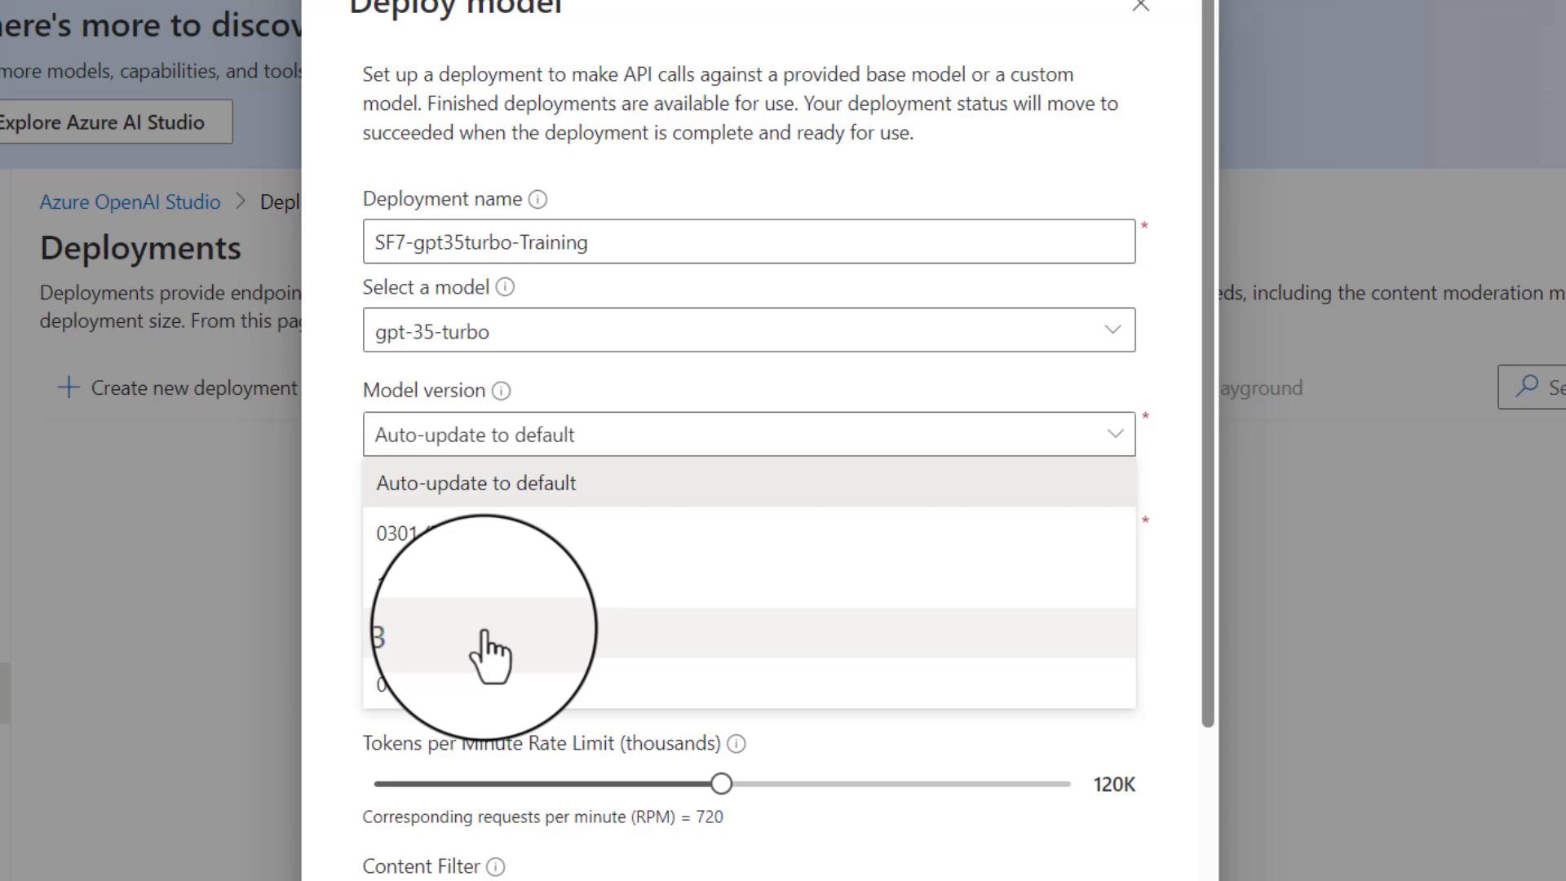
pyautogui.click(576, 480)
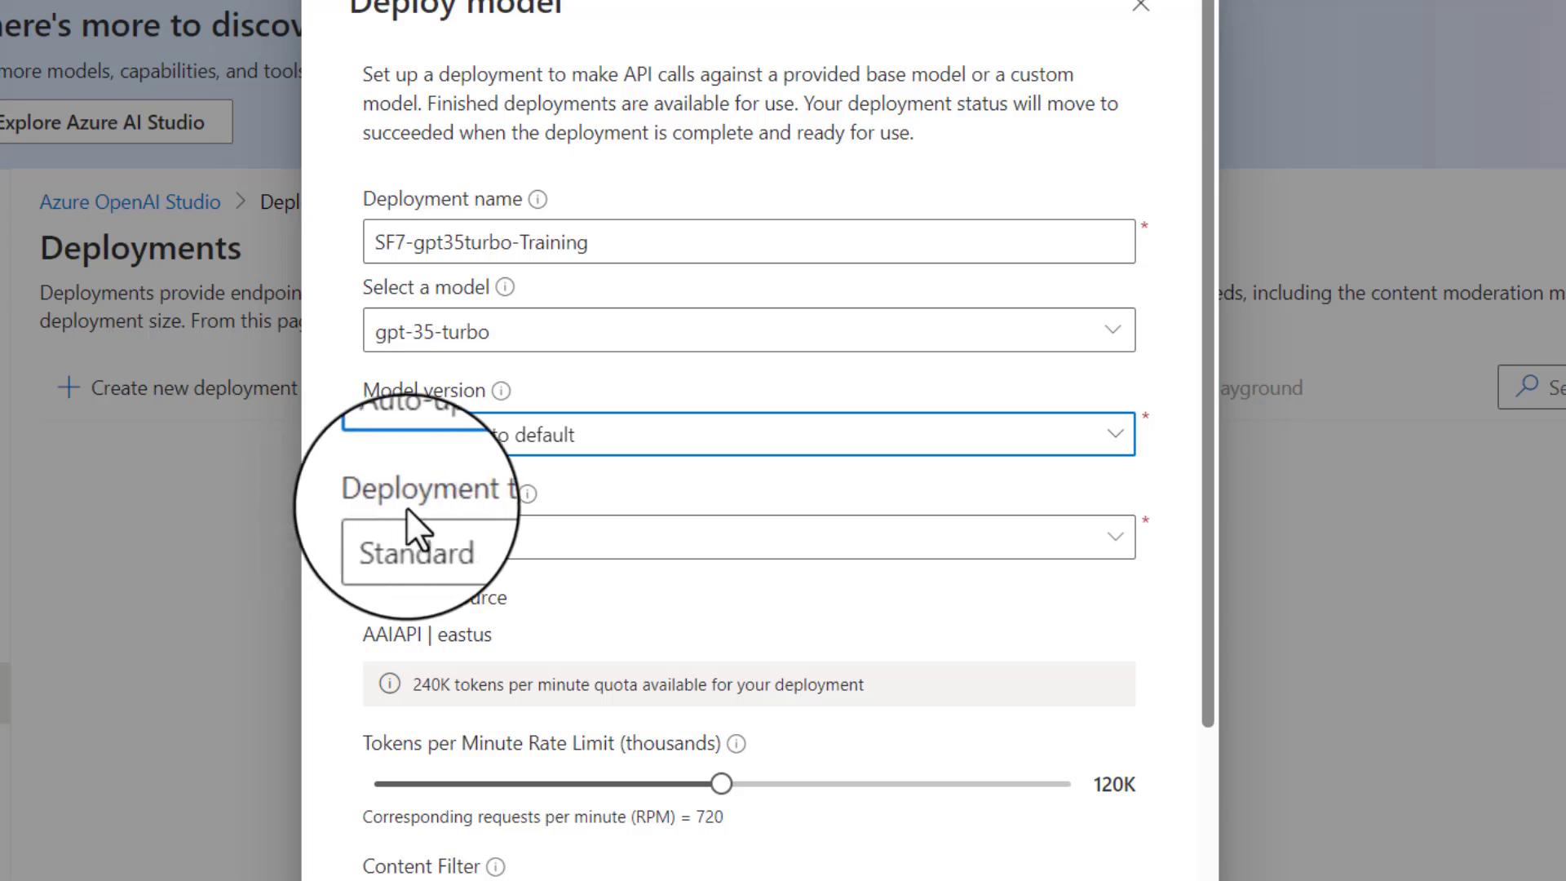
pyautogui.click(604, 534)
pyautogui.click(613, 582)
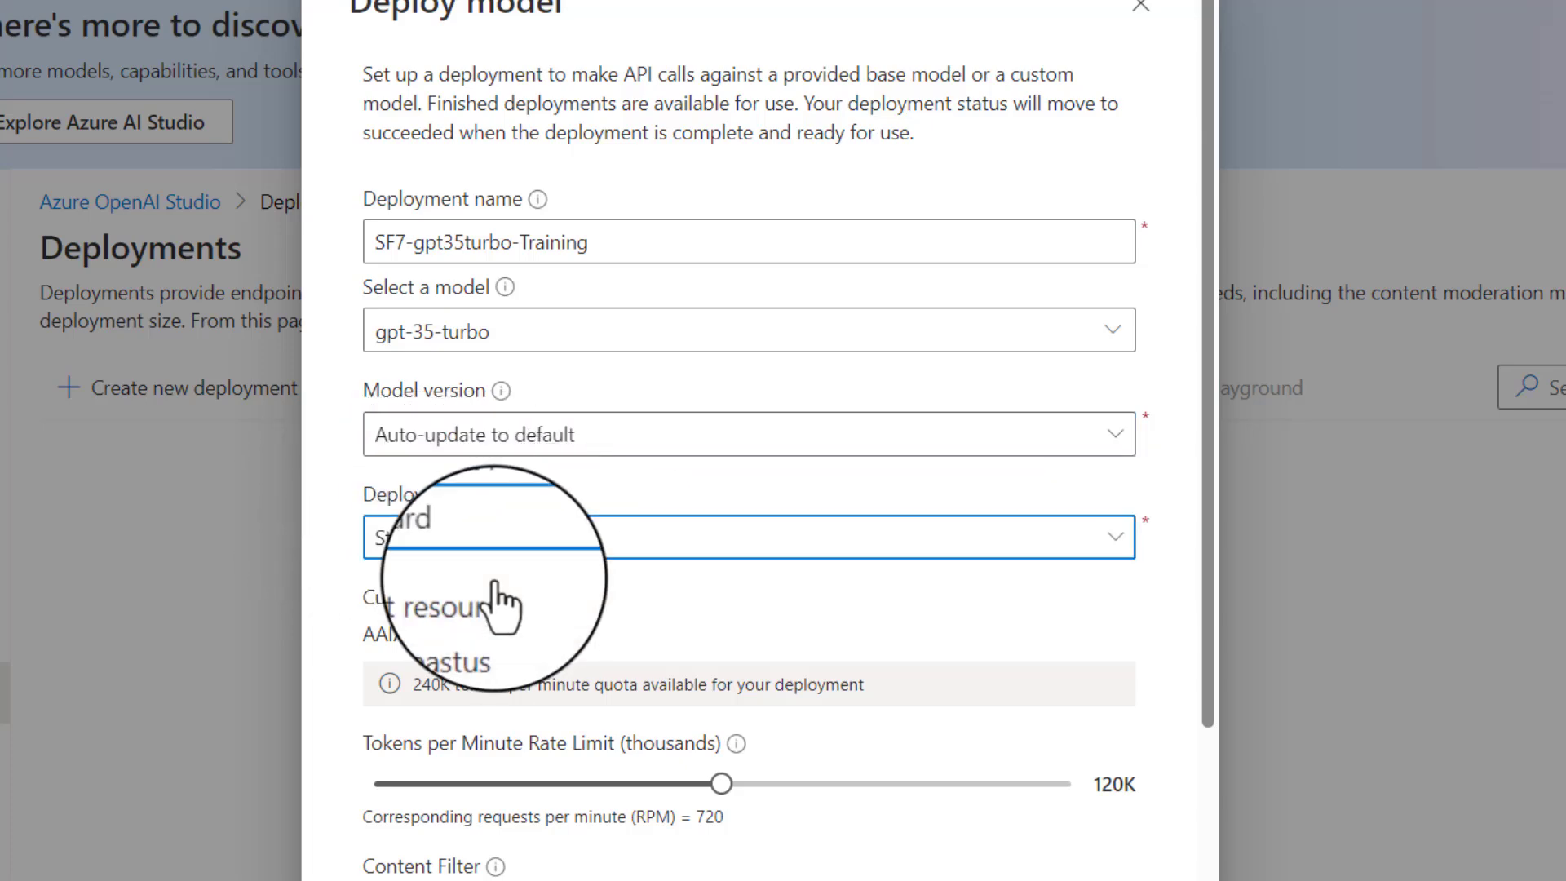
pyautogui.moveTo(1207, 556); pyautogui.dragTo(1180, 703)
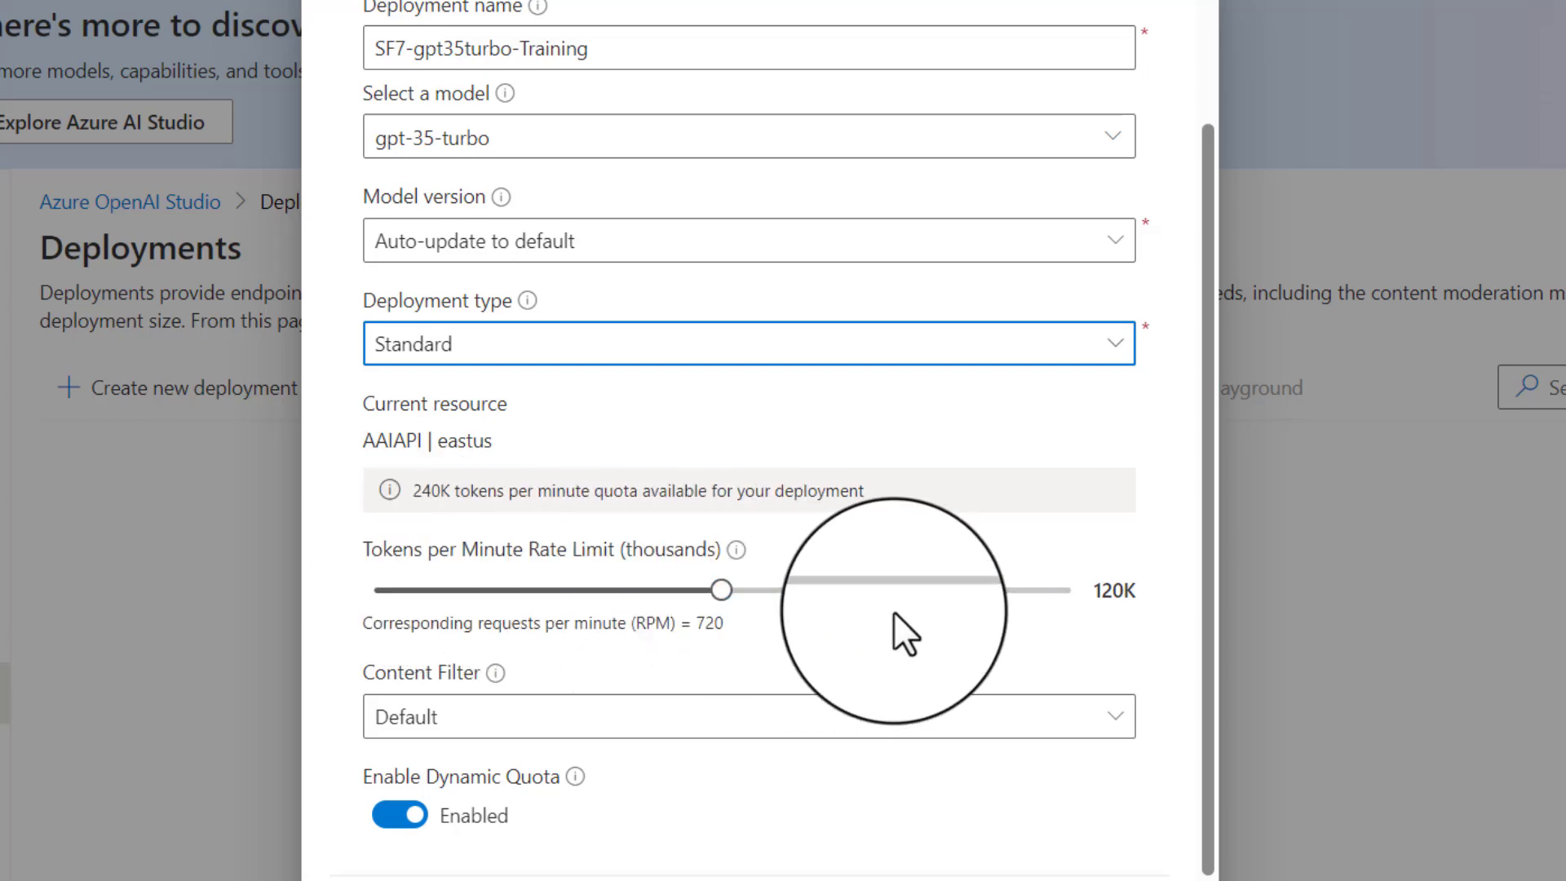
# - Set the tokens-per-minute rate limit to the minimum of 7K and create the deployment
pyautogui.moveTo(725, 589); pyautogui.dragTo(390, 589)
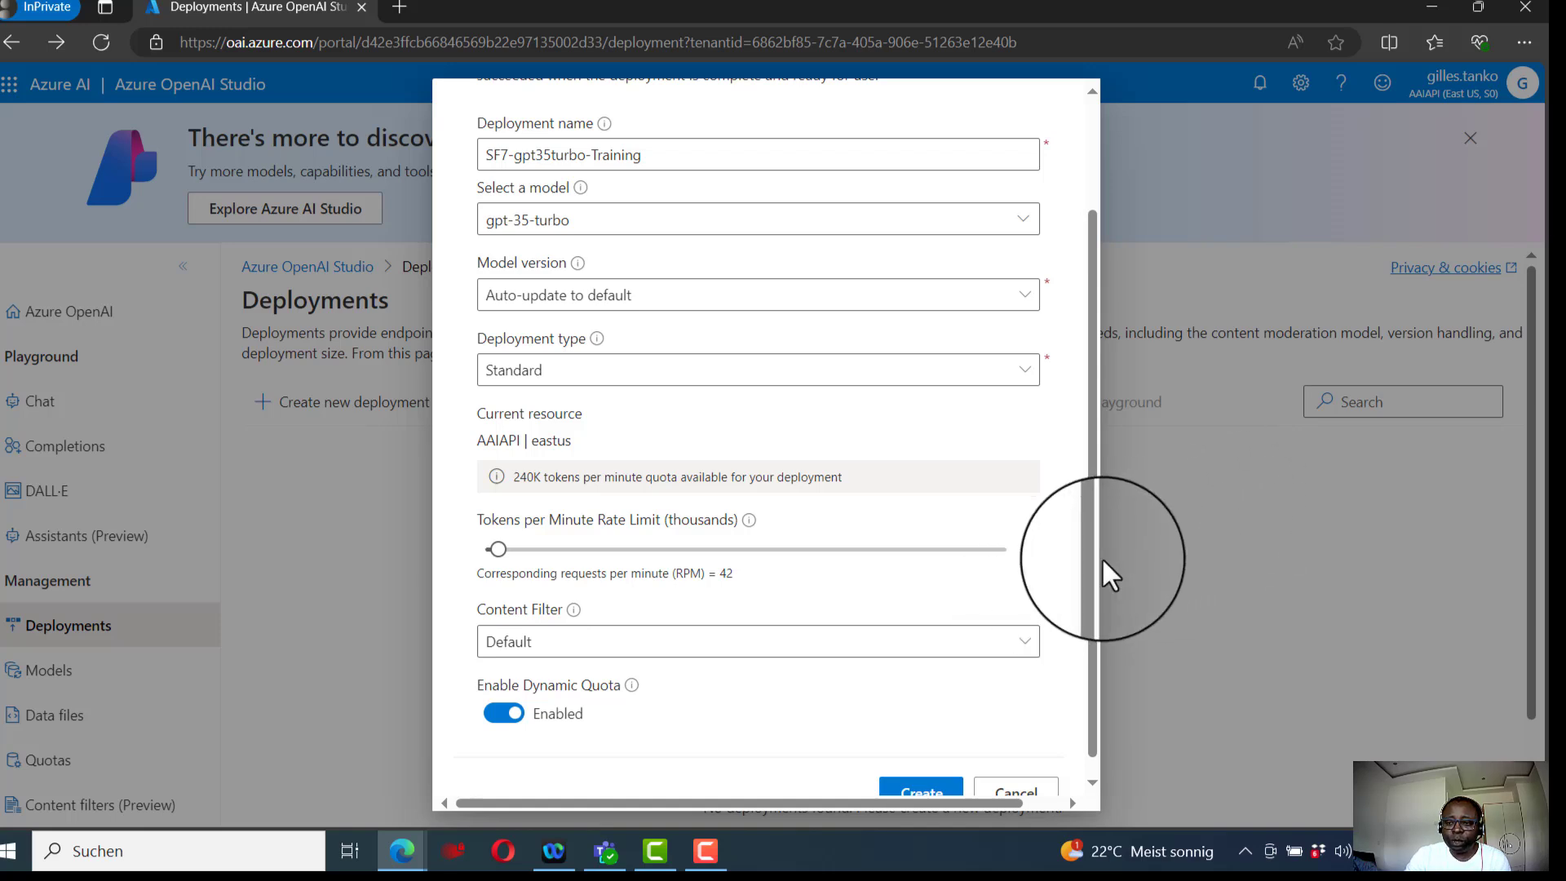
pyautogui.moveTo(1095, 566); pyautogui.dragTo(1090, 614)
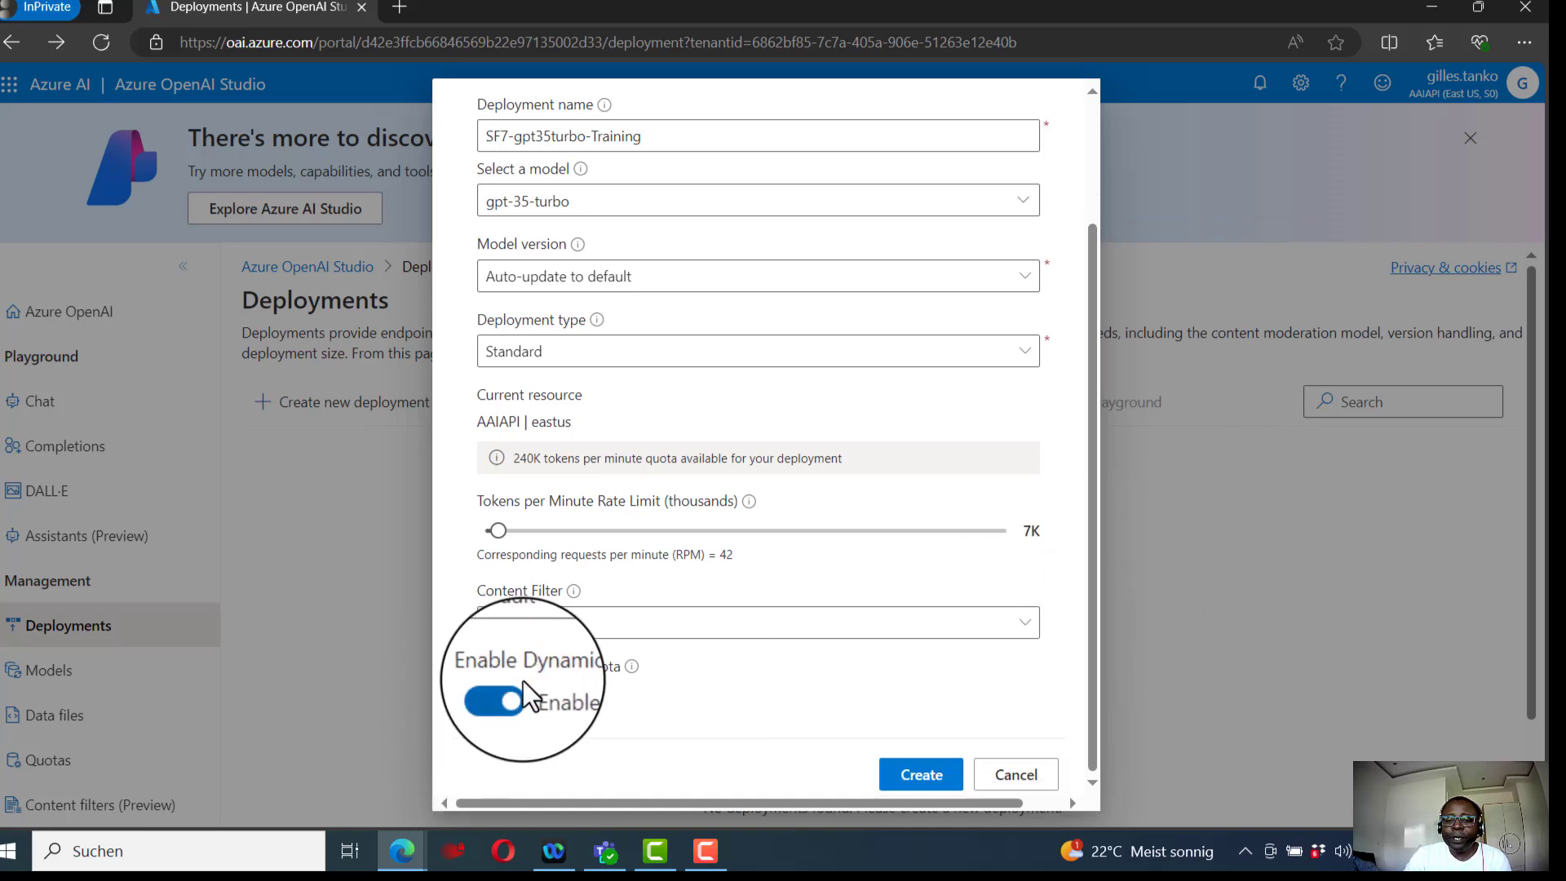
pyautogui.click(908, 781)
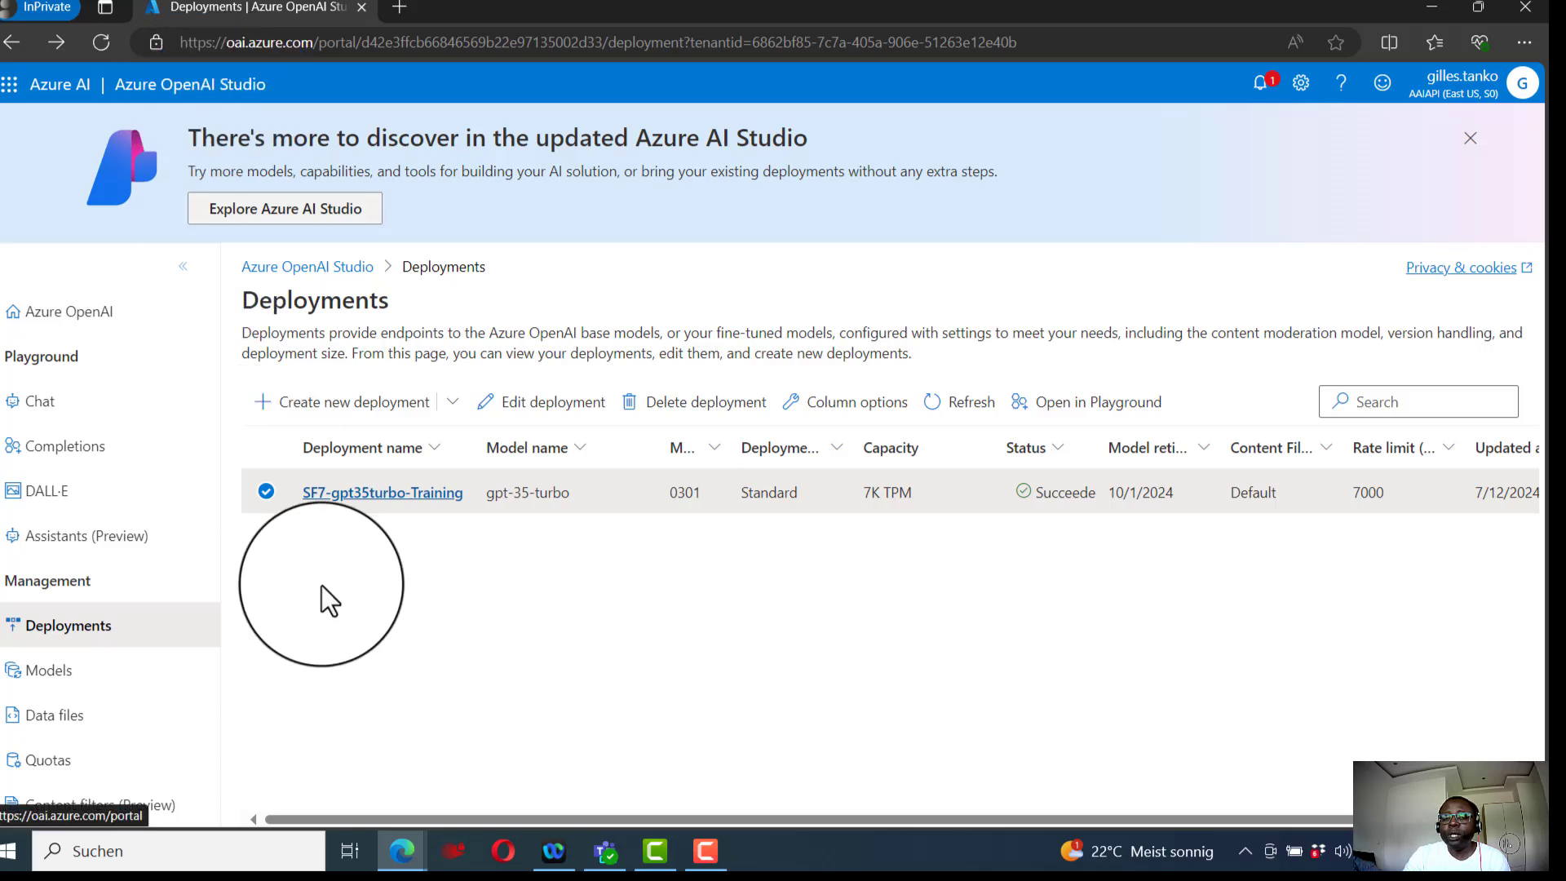
# - Open the SF7-gpt35turbo-Training deployment's details to review its properties, then return to the deployments list
pyautogui.click(356, 493)
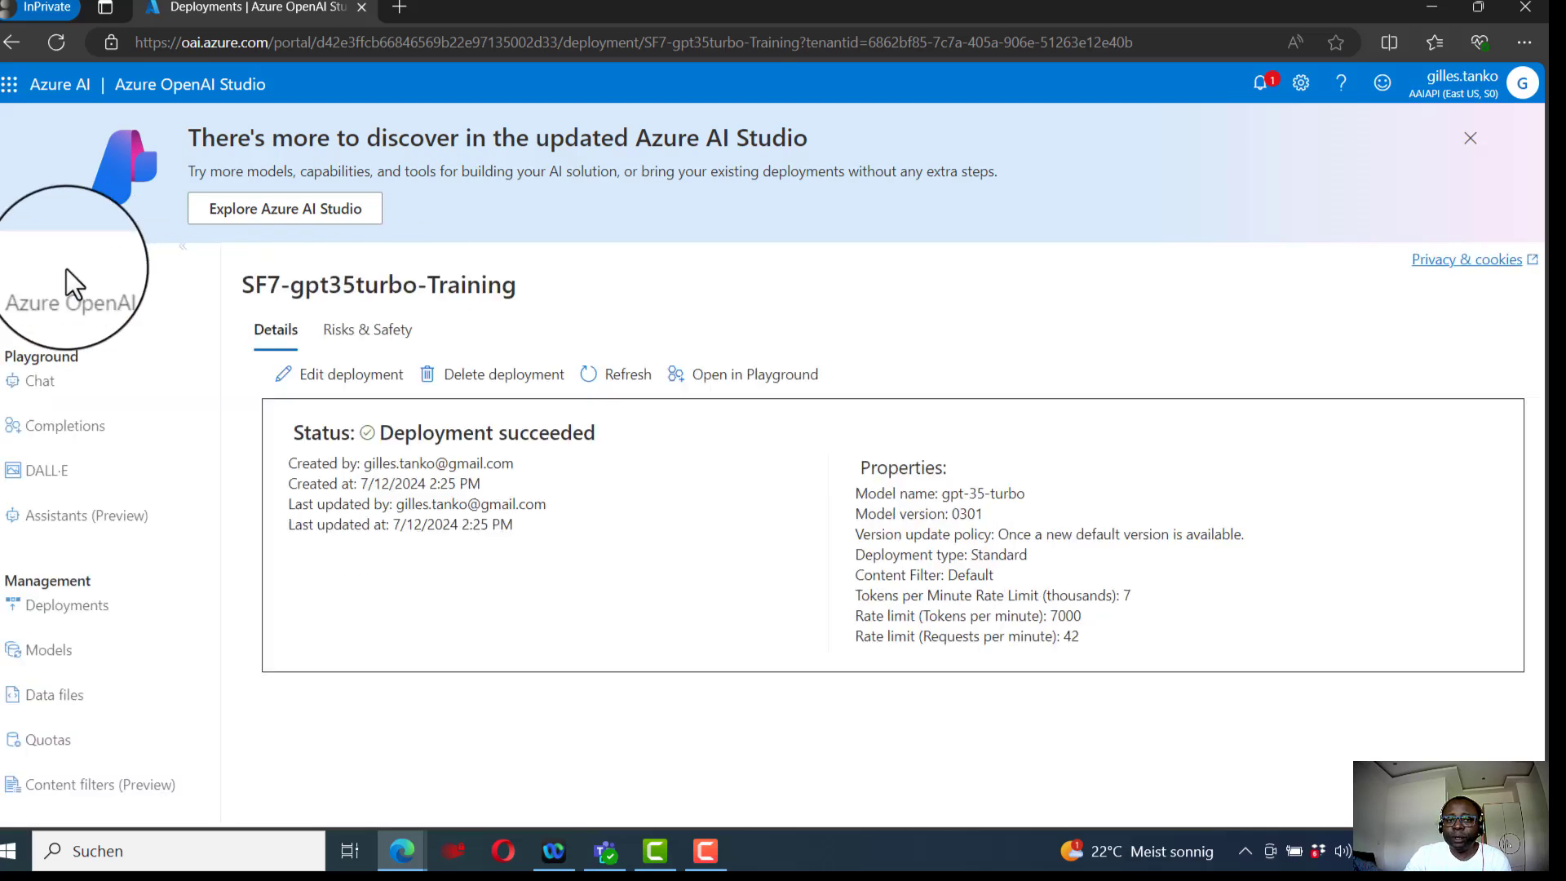
pyautogui.moveTo(238, 310); pyautogui.dragTo(535, 307)
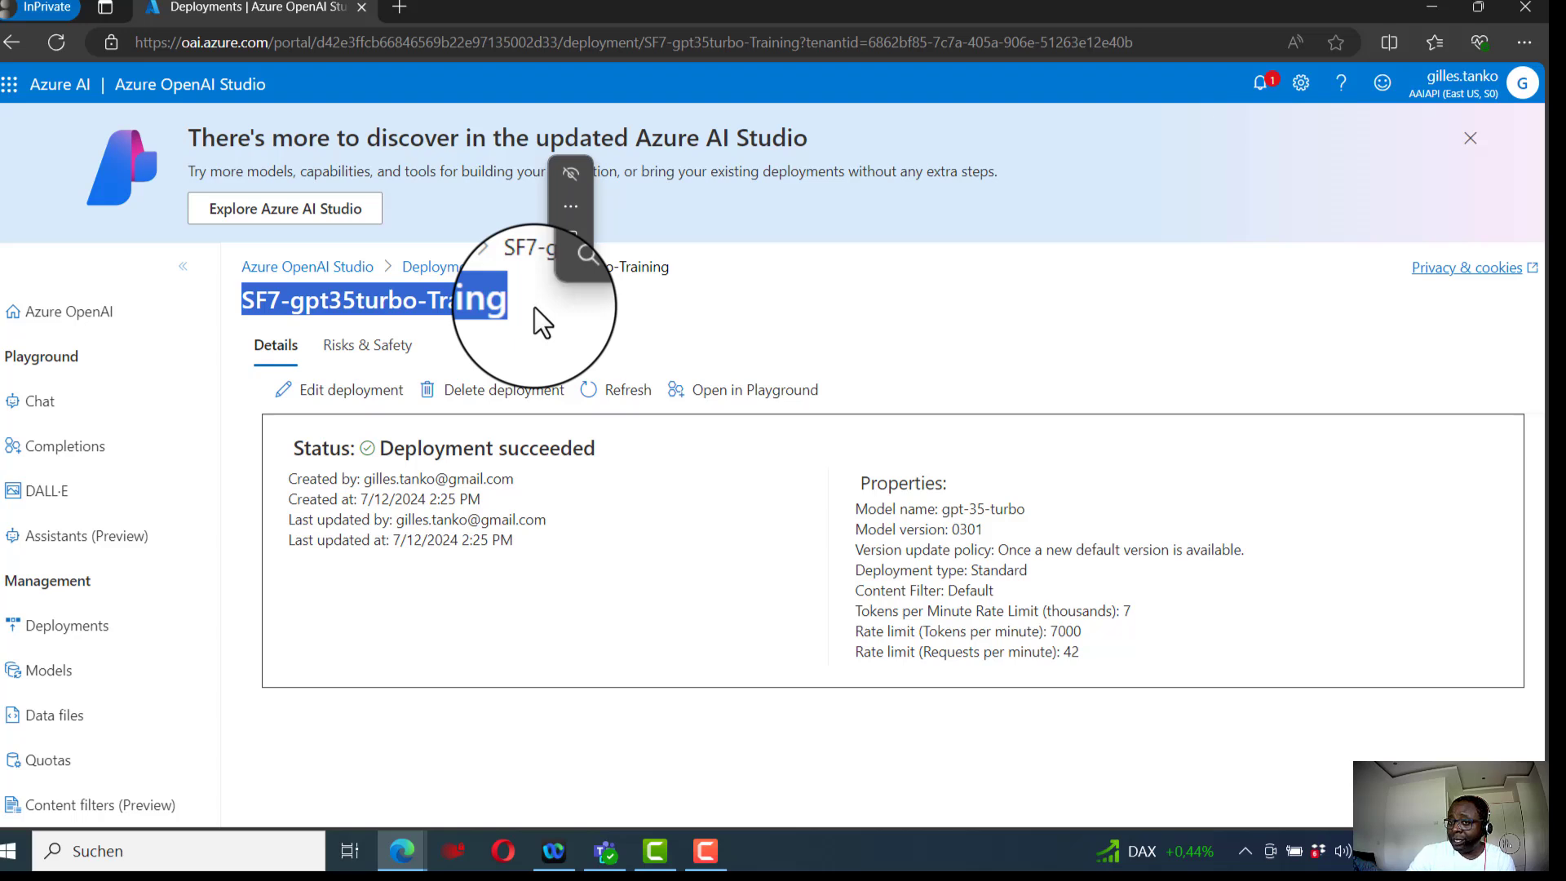
pyautogui.click(515, 330)
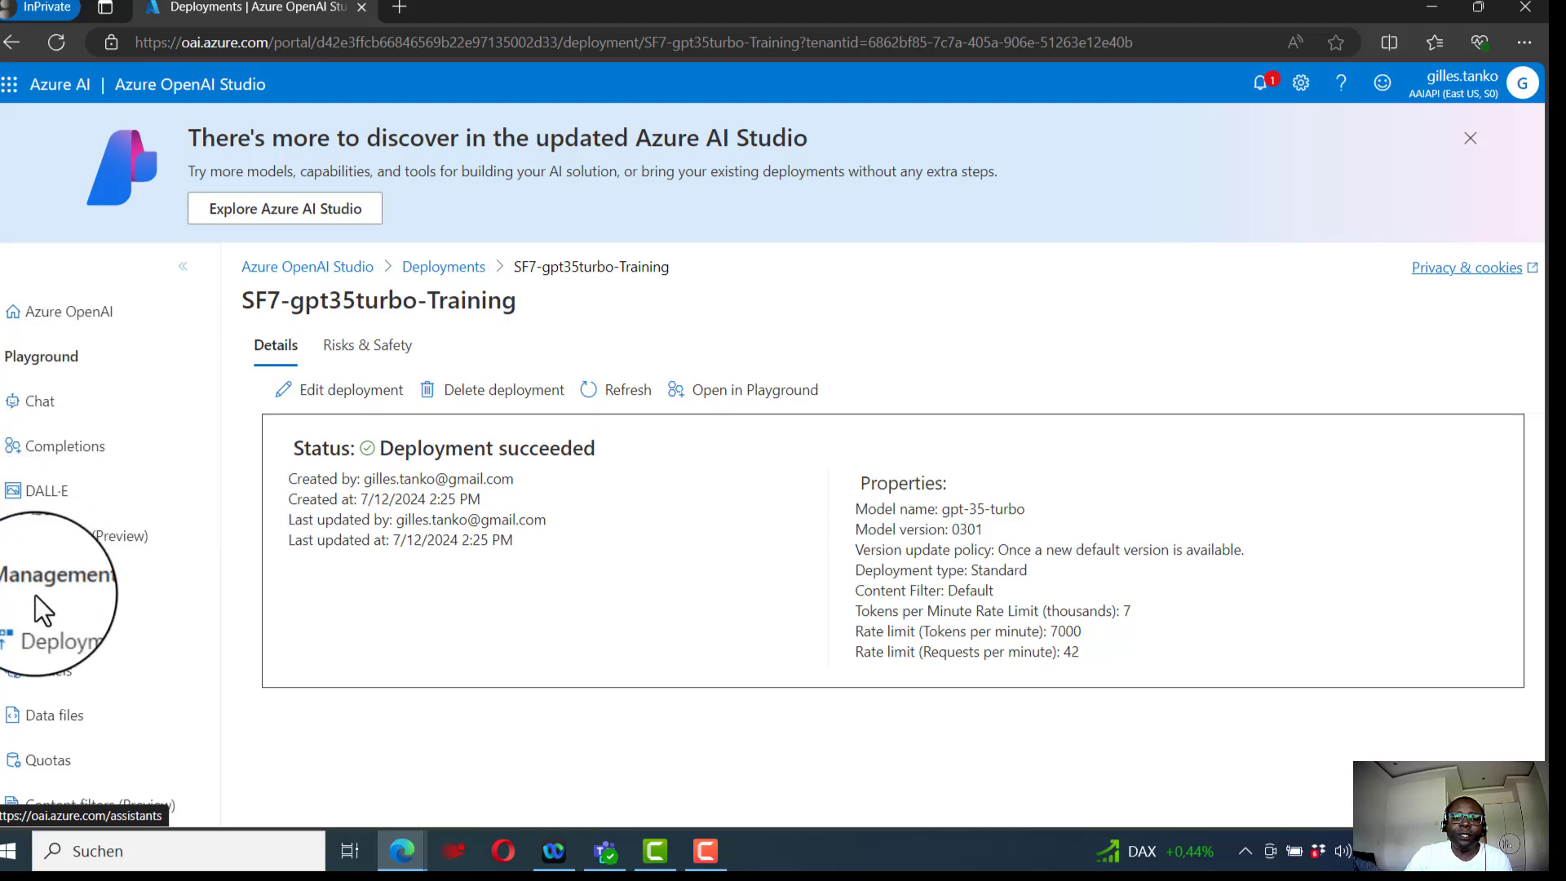
pyautogui.click(47, 635)
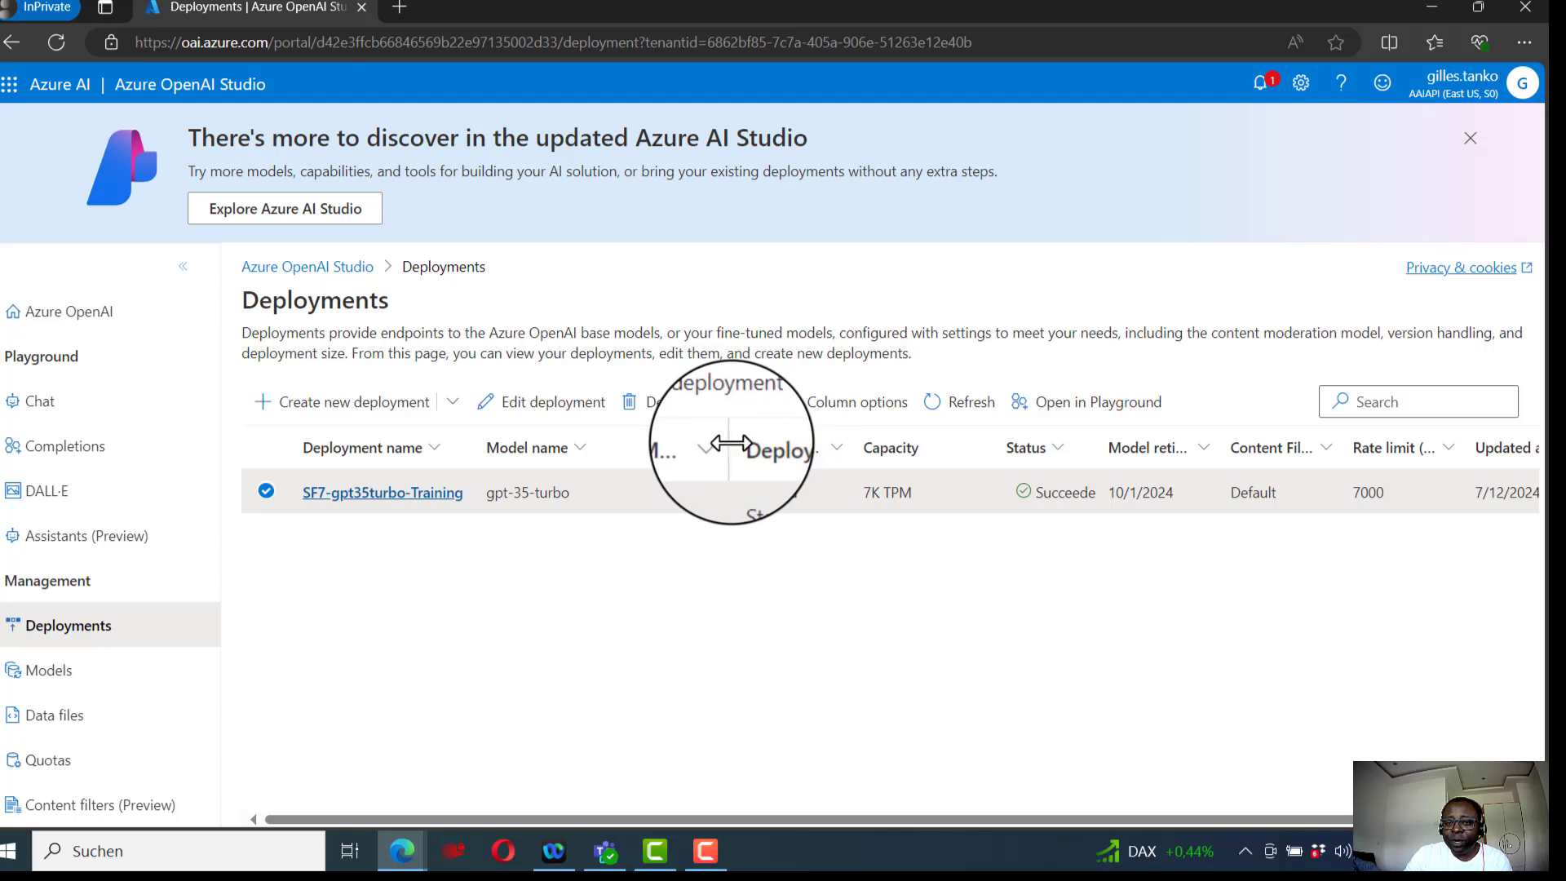
# - Widen the deployment list's columns and scroll across the table to review every field of the new deployment
pyautogui.moveTo(726, 447); pyautogui.dragTo(820, 447)
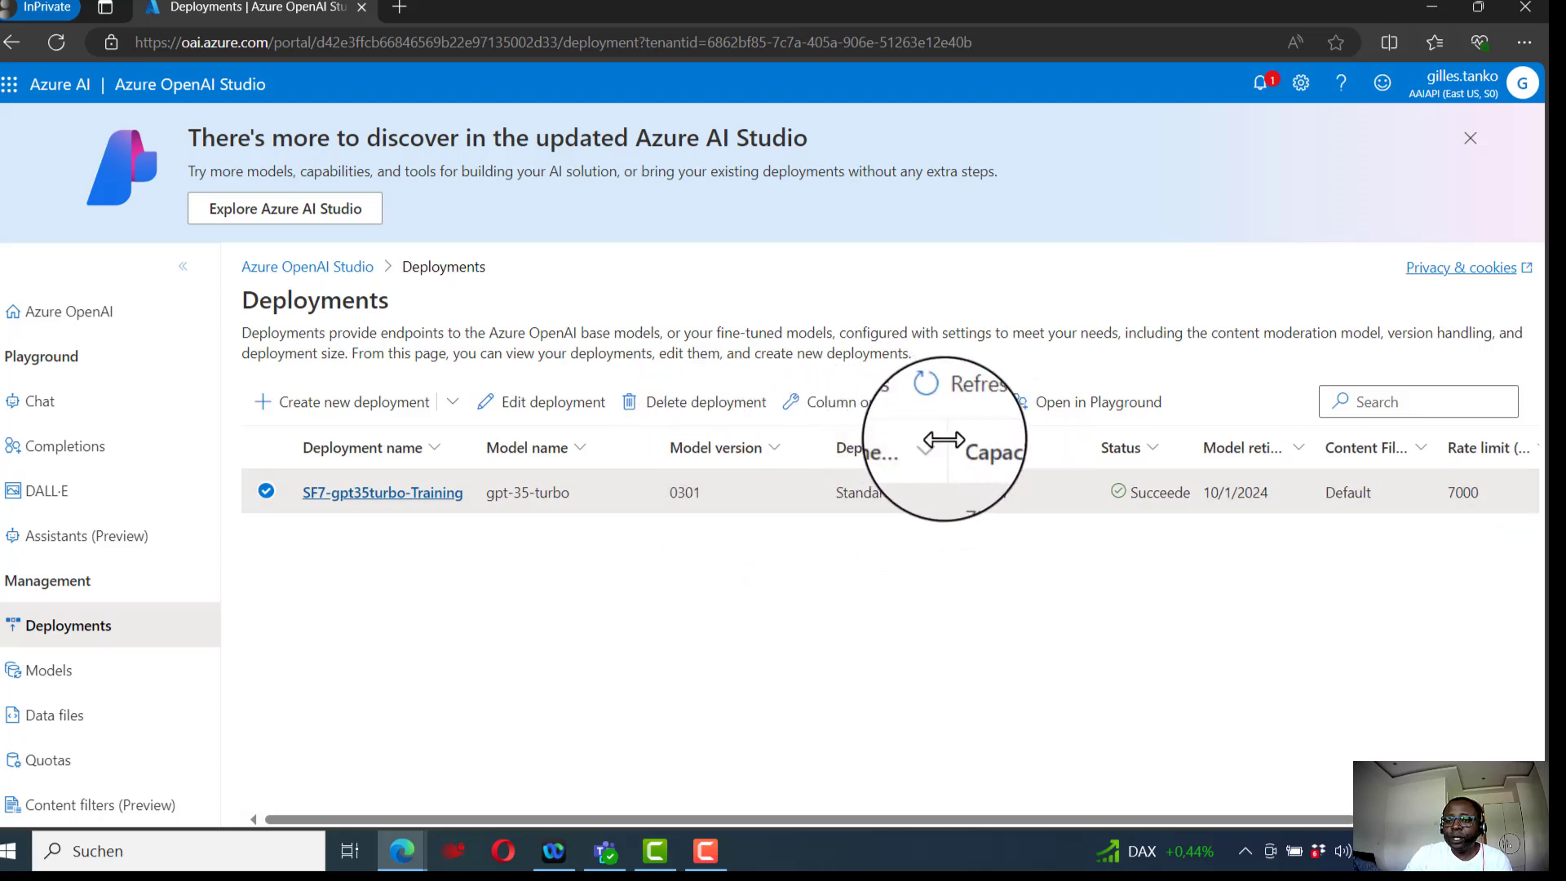
pyautogui.moveTo(943, 440); pyautogui.dragTo(1019, 440)
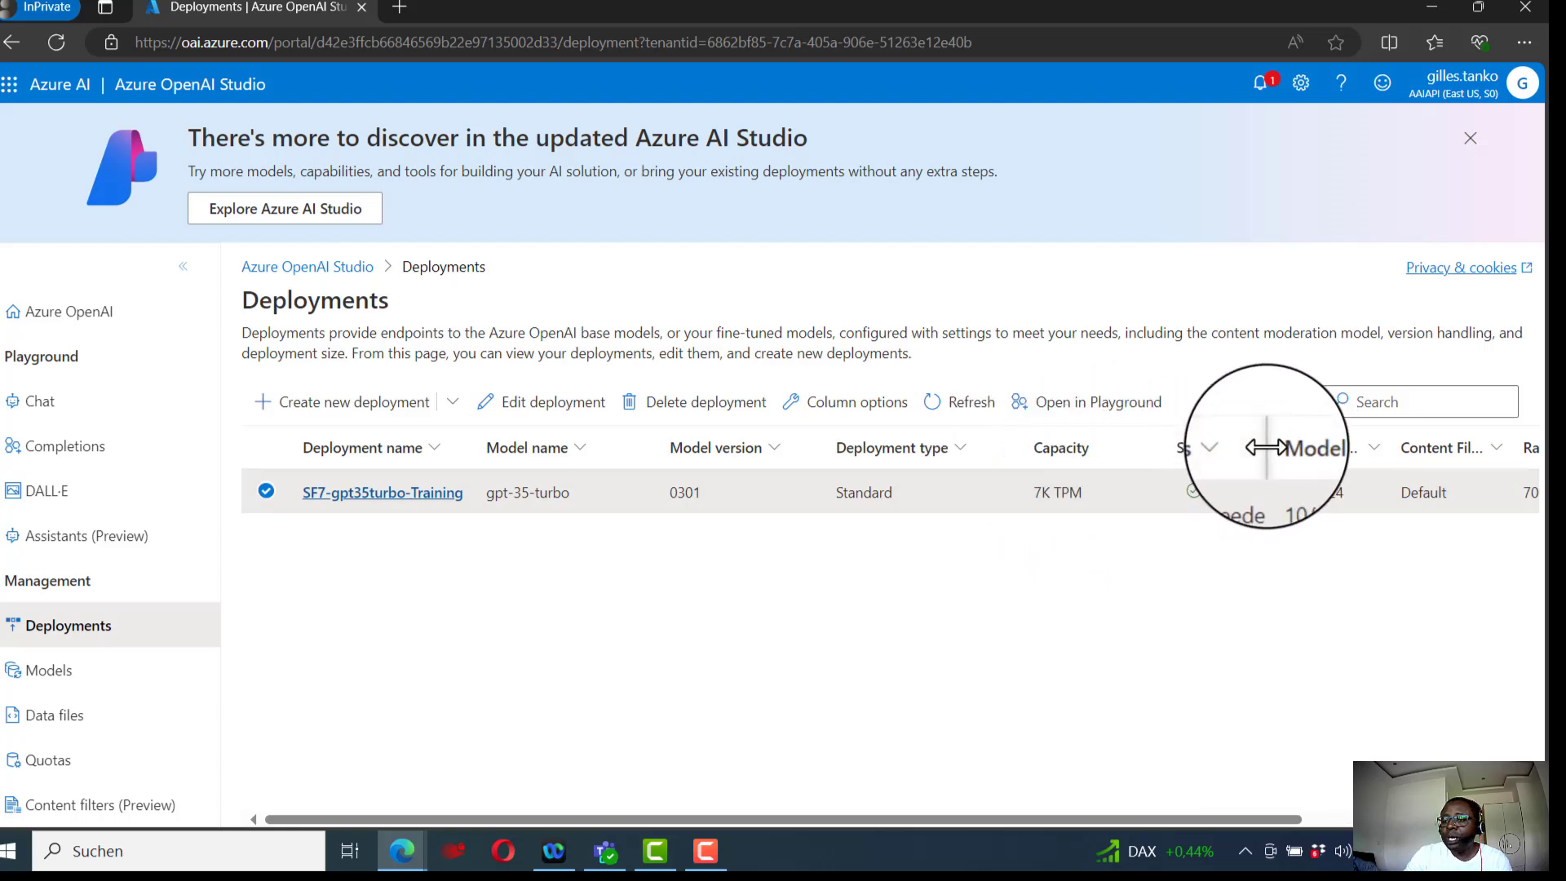
pyautogui.moveTo(1264, 447); pyautogui.dragTo(1315, 447)
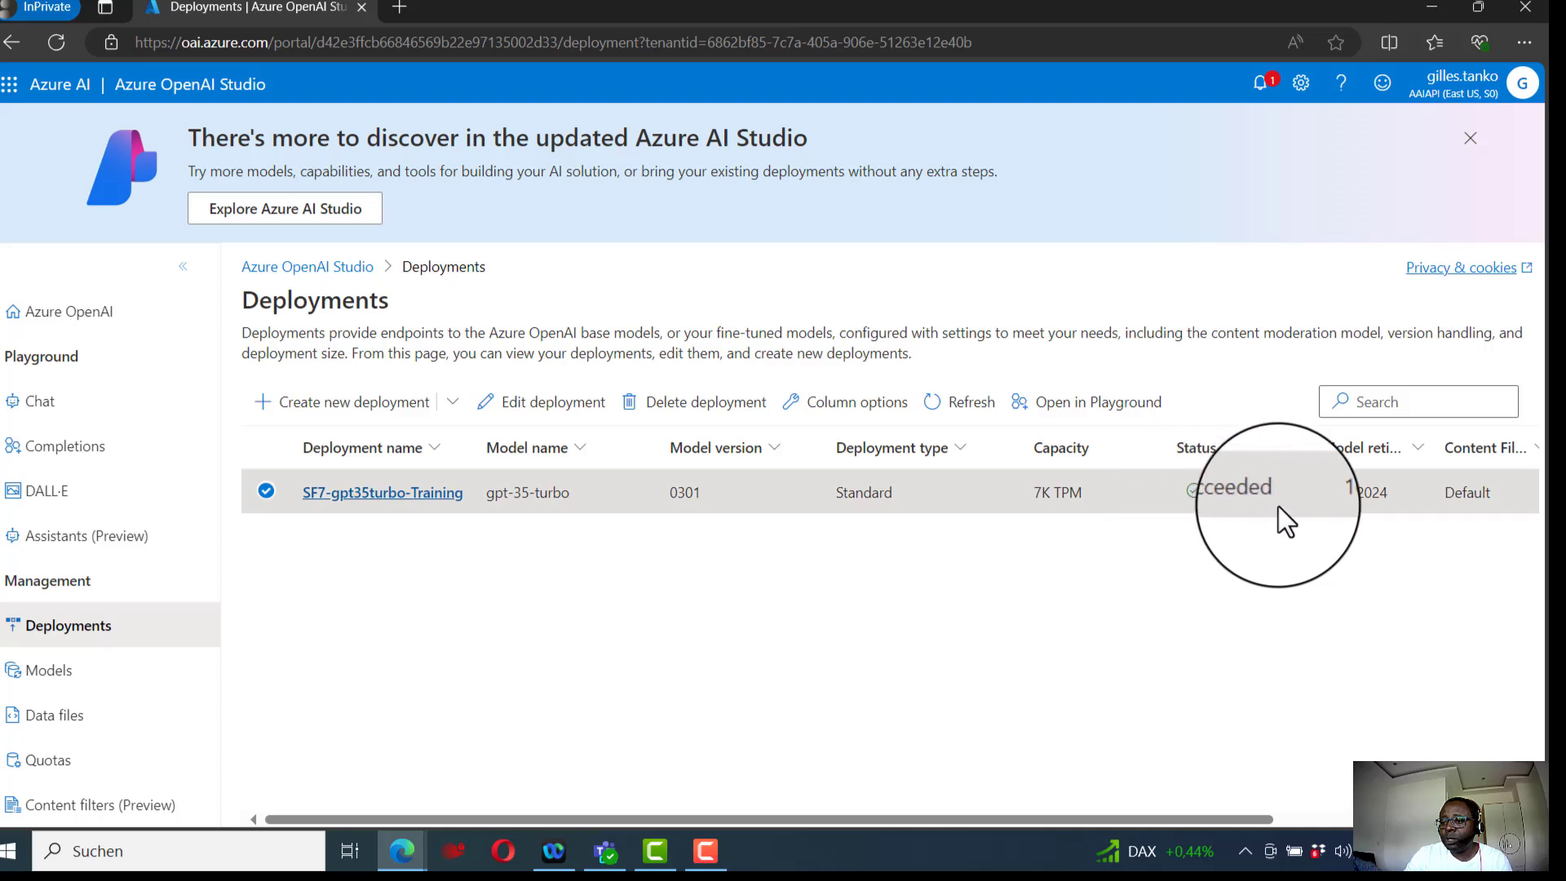
pyautogui.moveTo(1433, 444); pyautogui.dragTo(1521, 436)
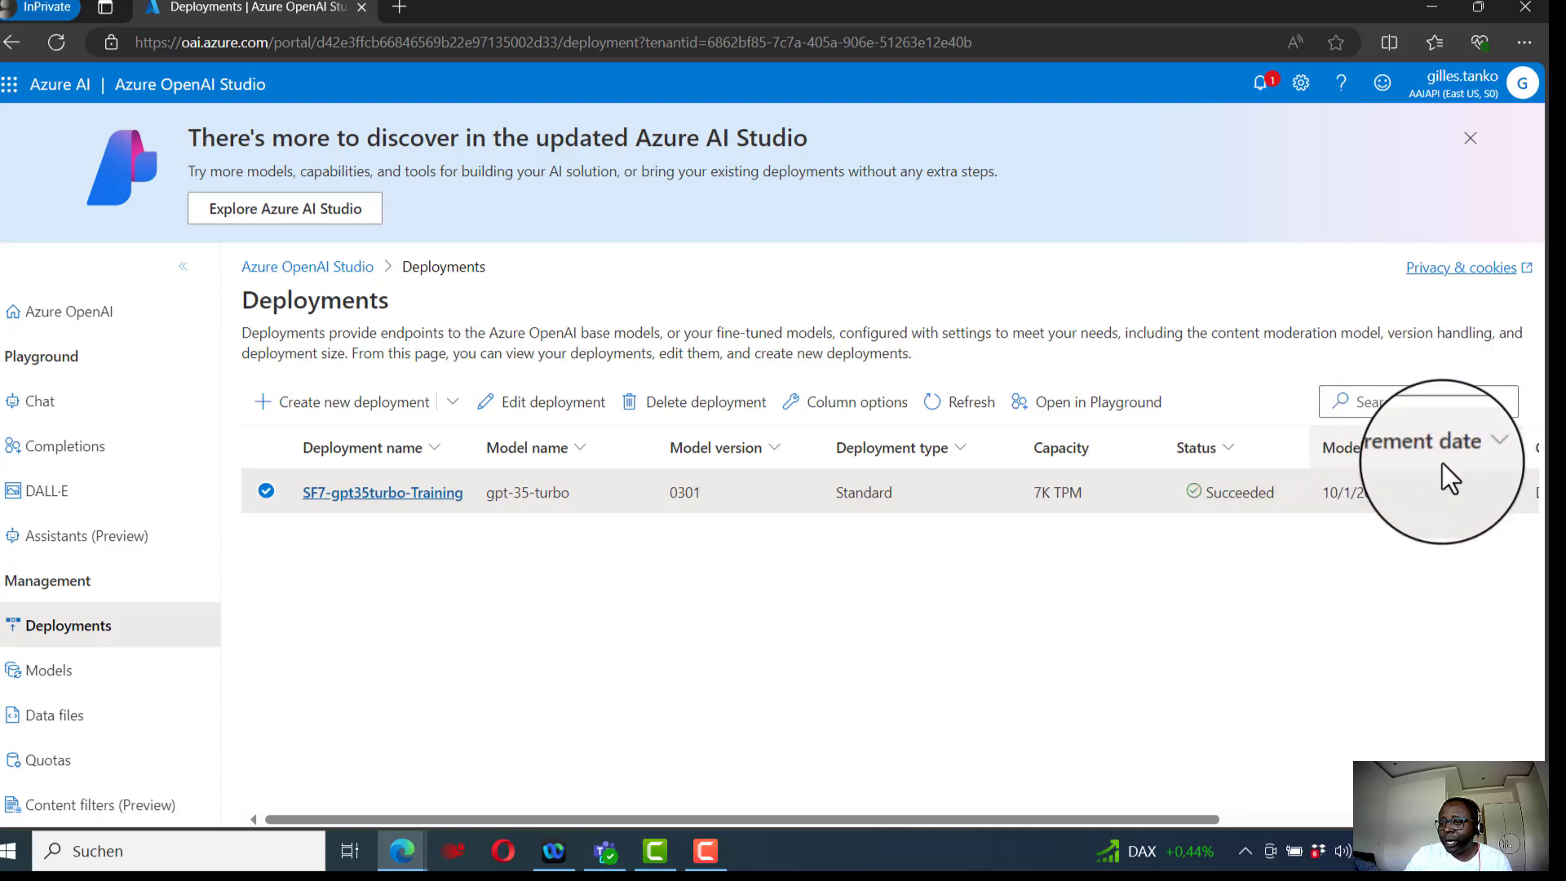
pyautogui.moveTo(1042, 819); pyautogui.dragTo(1358, 819)
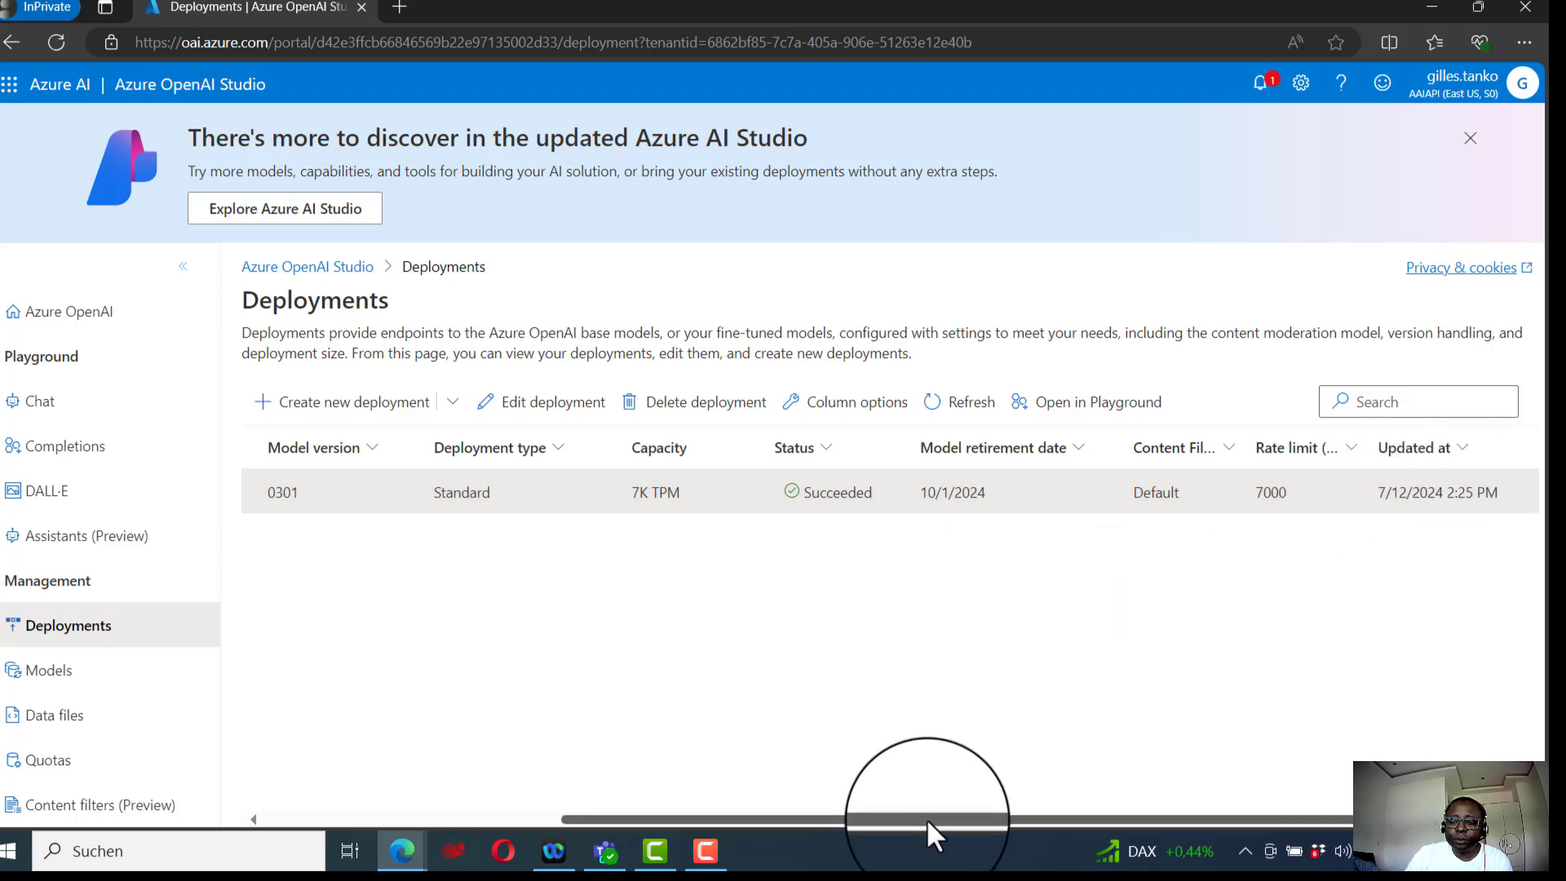
pyautogui.moveTo(930, 816); pyautogui.dragTo(734, 816)
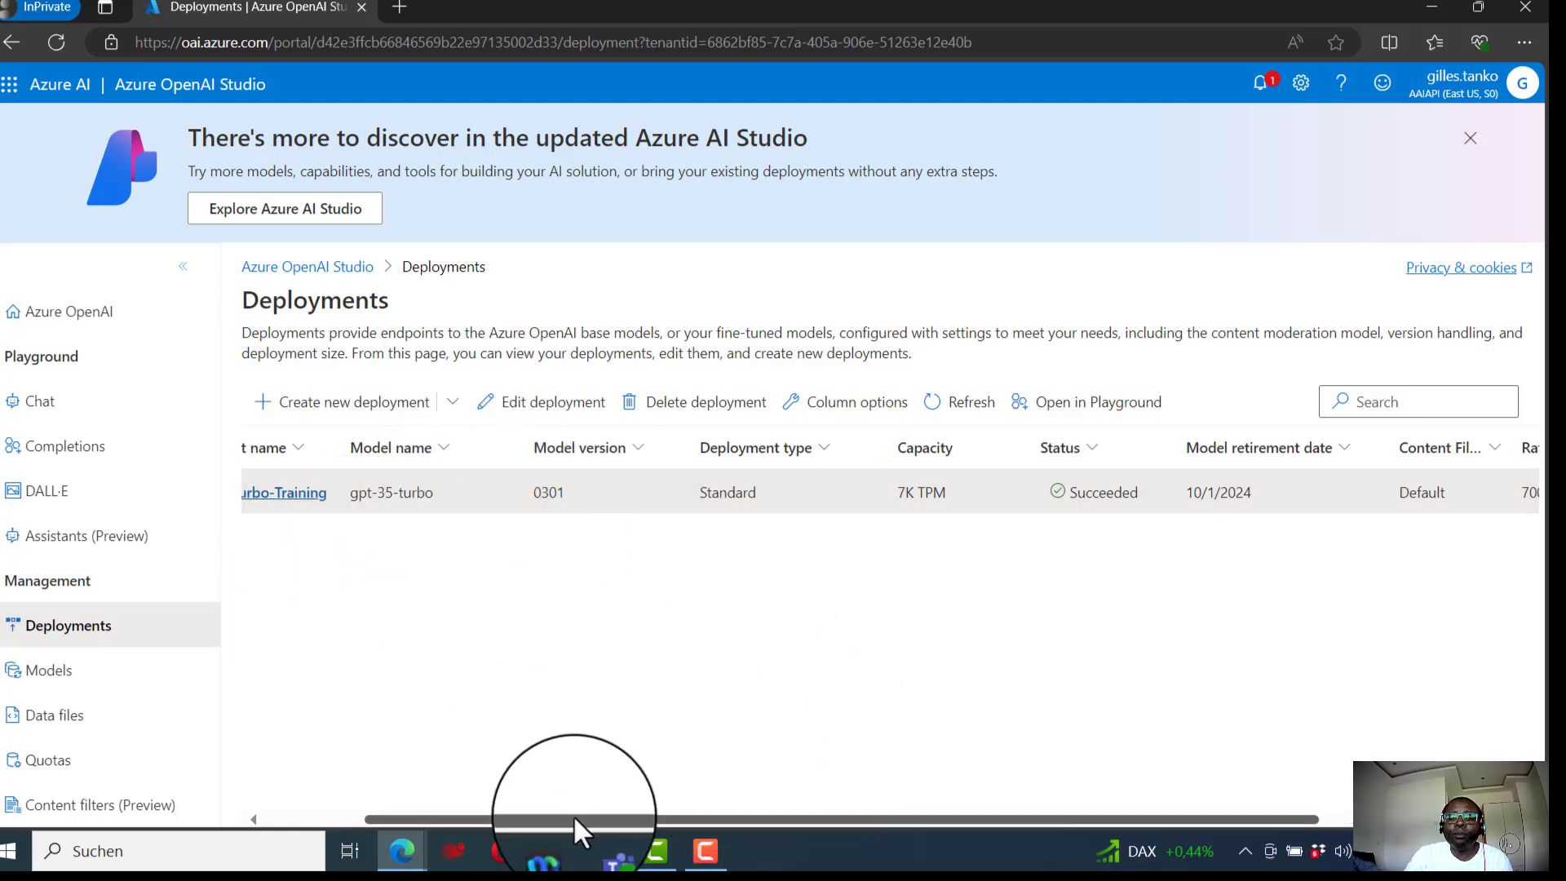
pyautogui.moveTo(574, 815); pyautogui.dragTo(404, 815)
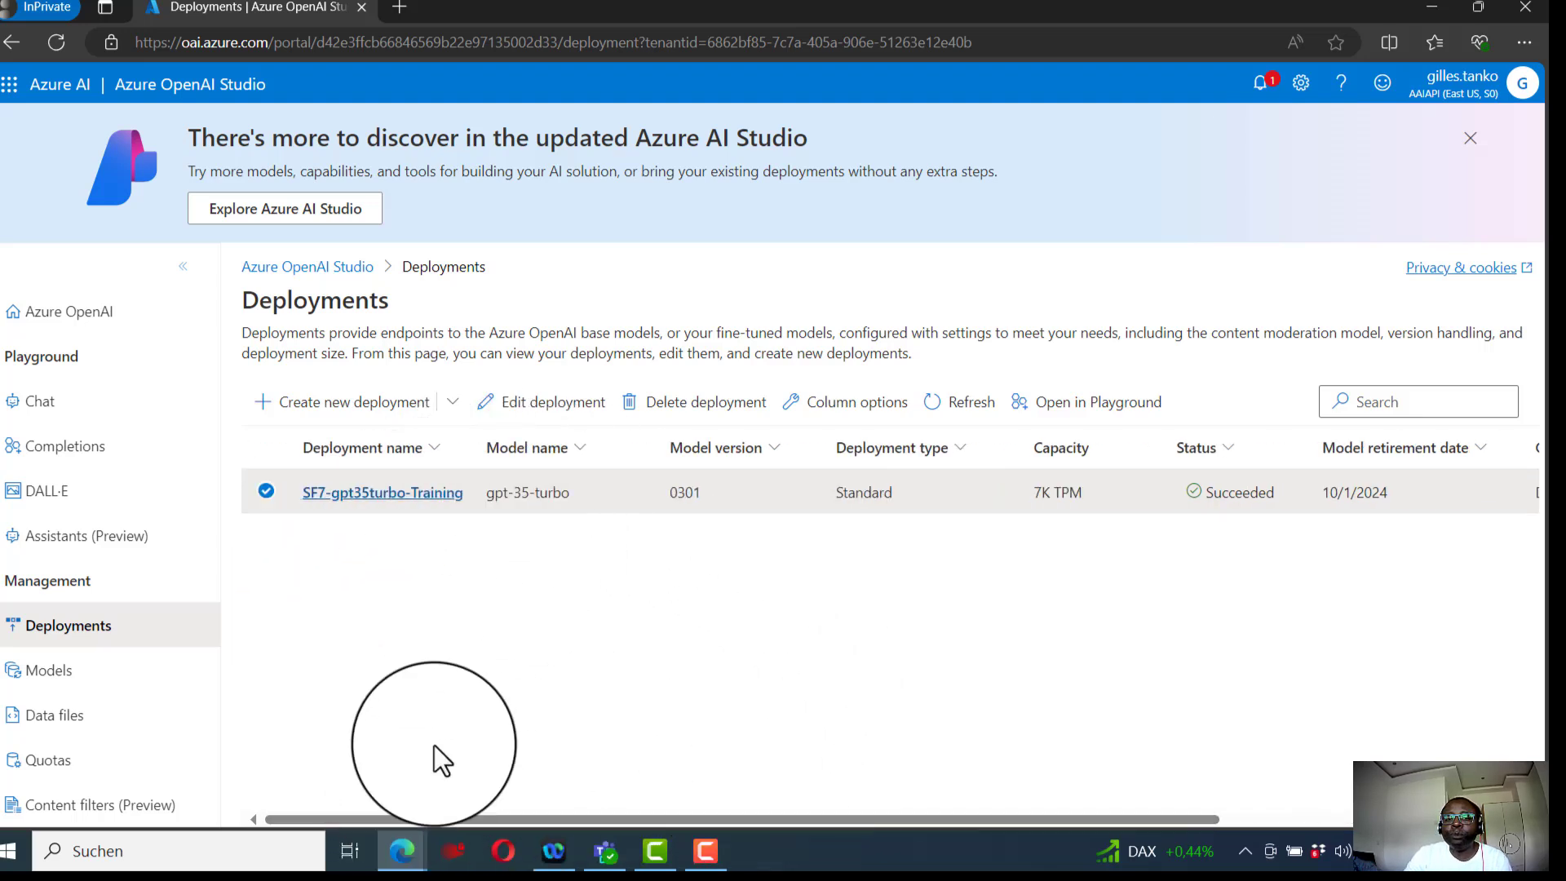
# - Open the Chat playground, dismiss its assistant tip, and select the SF7-gpt35turbo-Training deployment
pyautogui.click(72, 401)
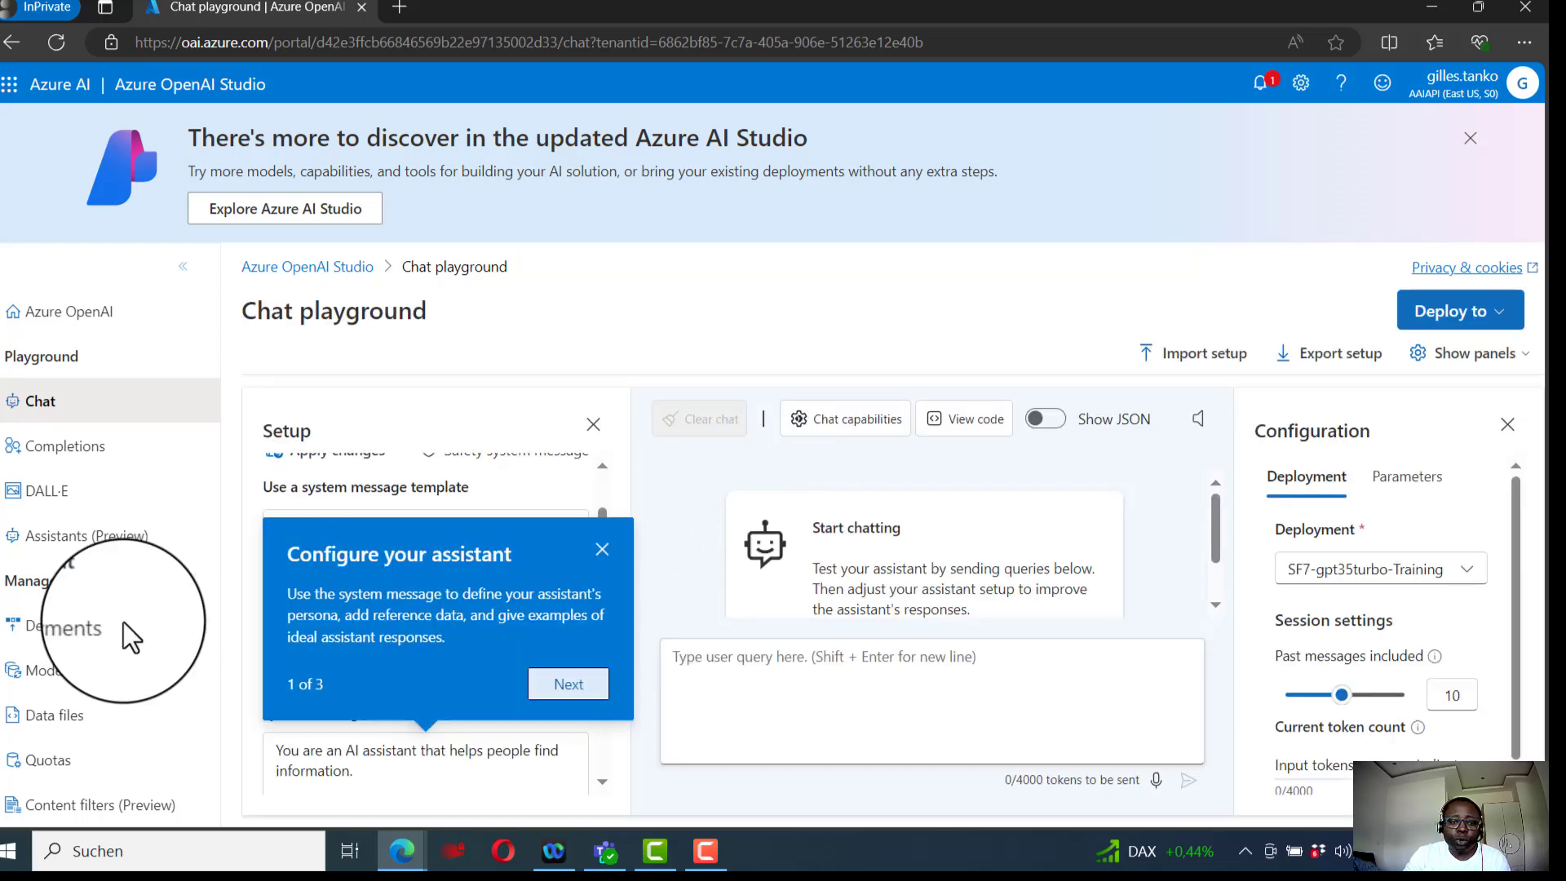
pyautogui.click(600, 552)
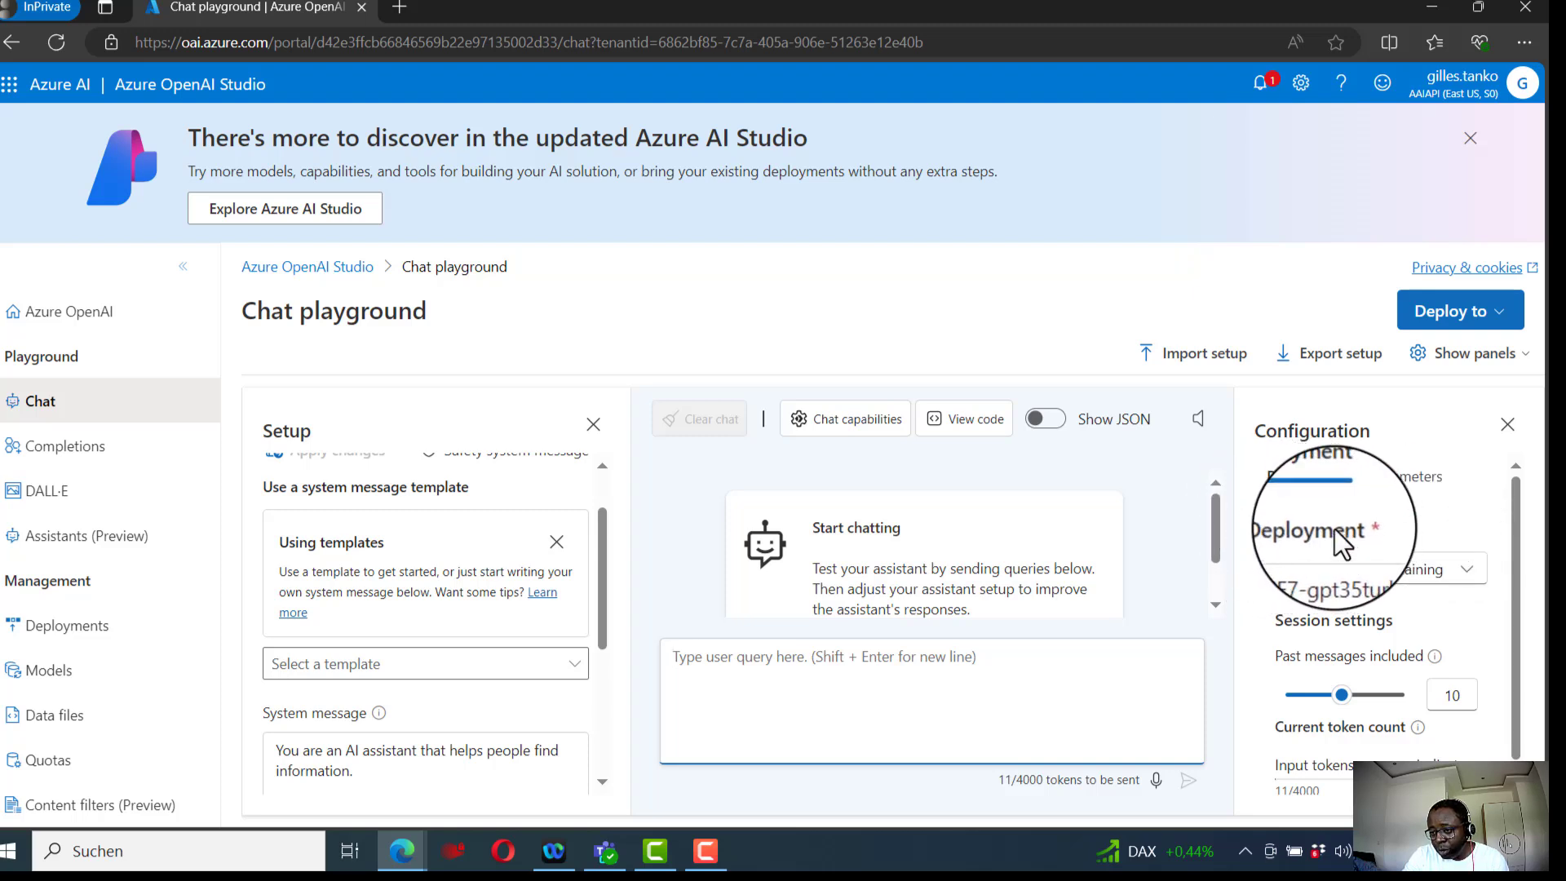
pyautogui.click(1467, 573)
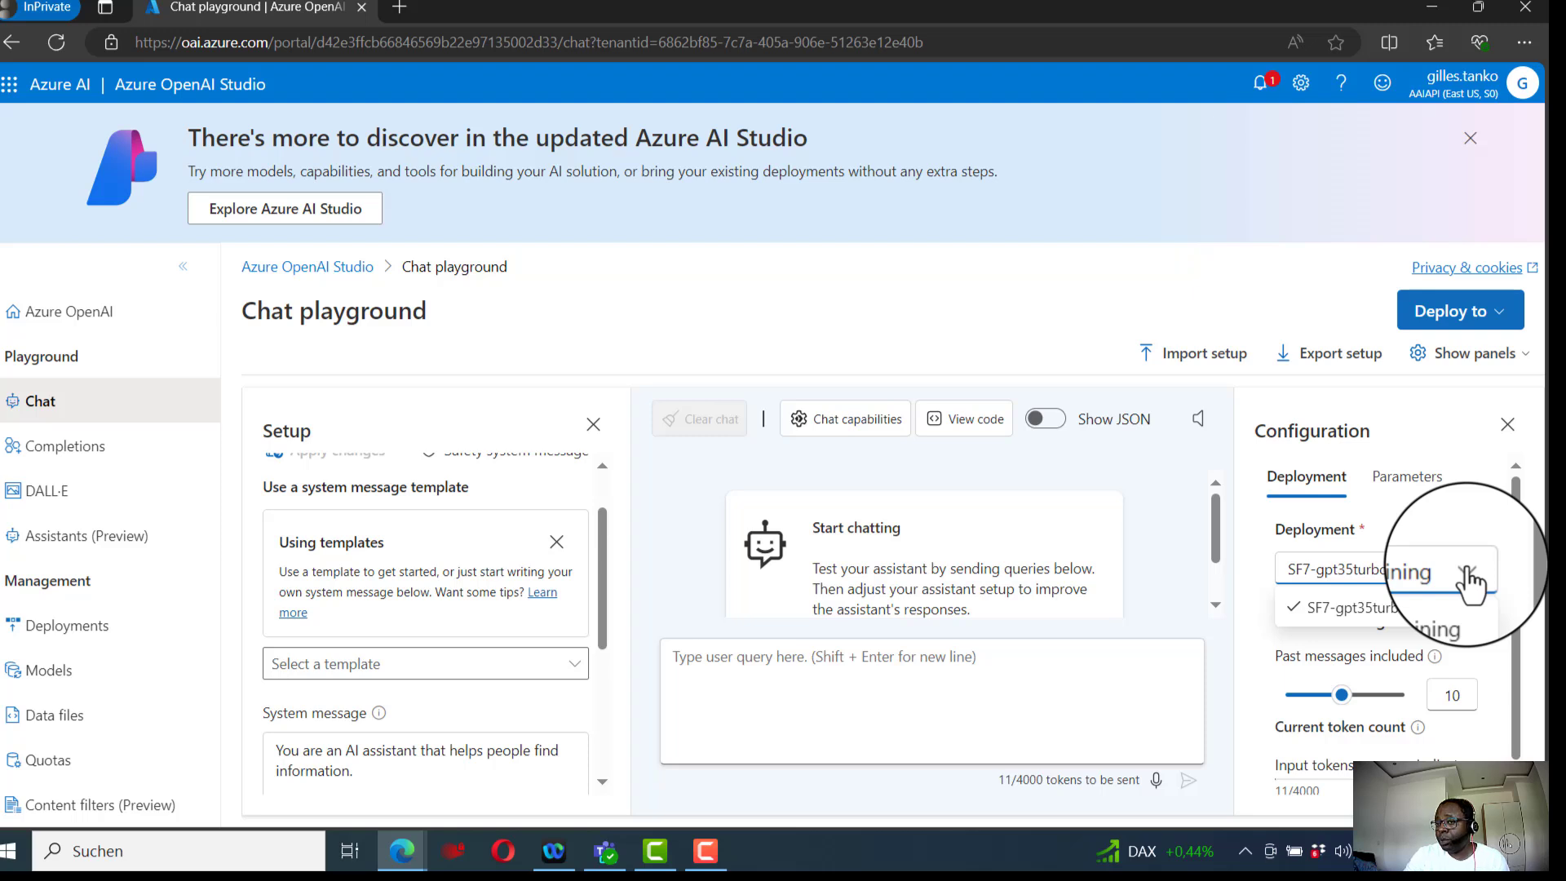
pyautogui.click(1325, 608)
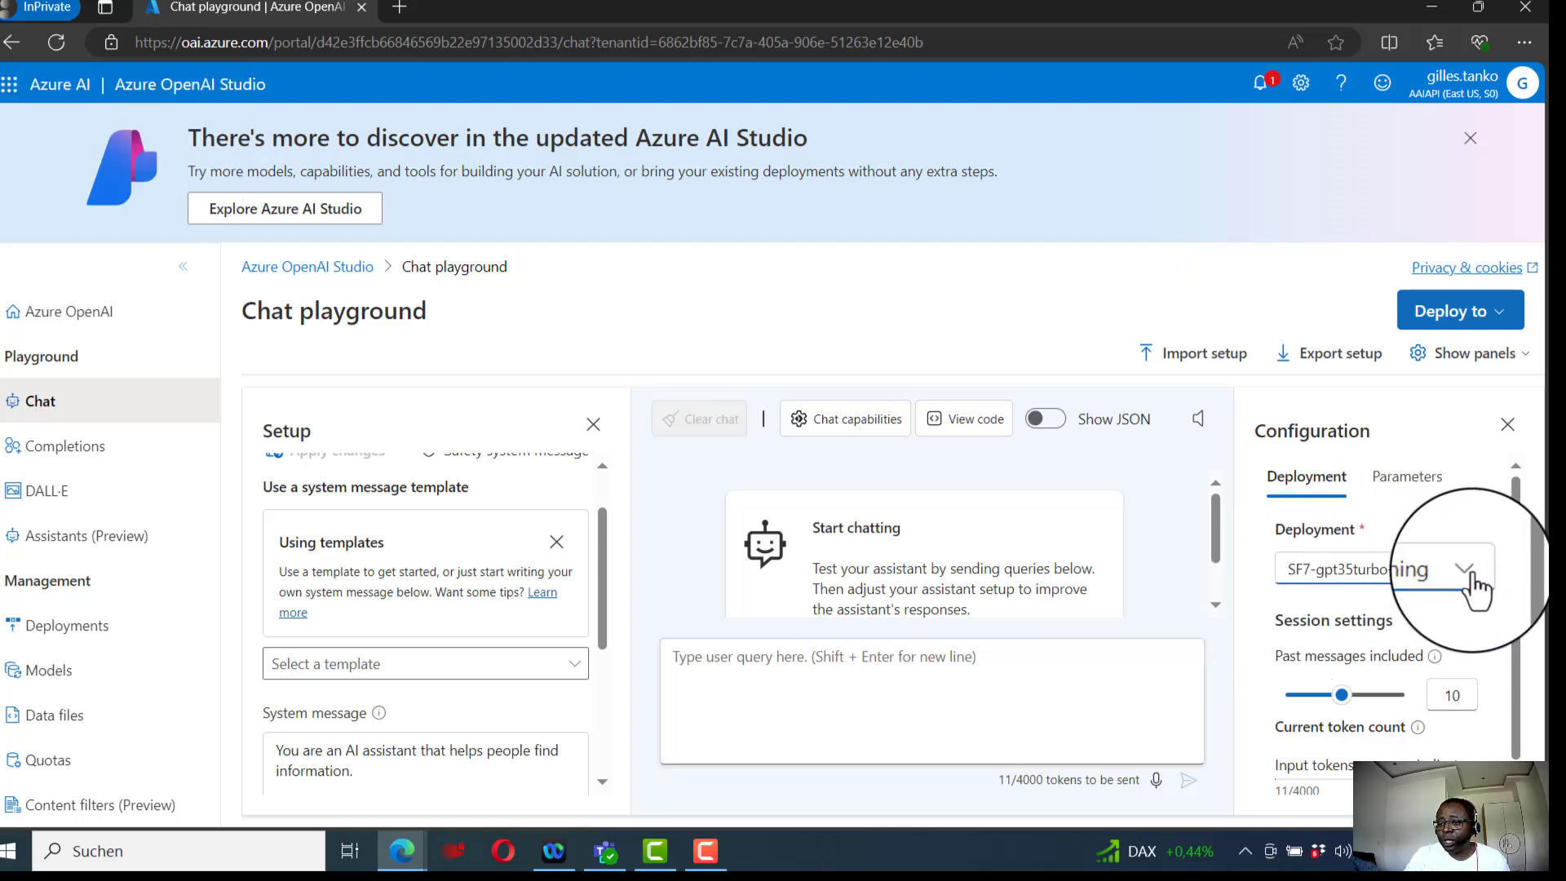
pyautogui.click(1468, 571)
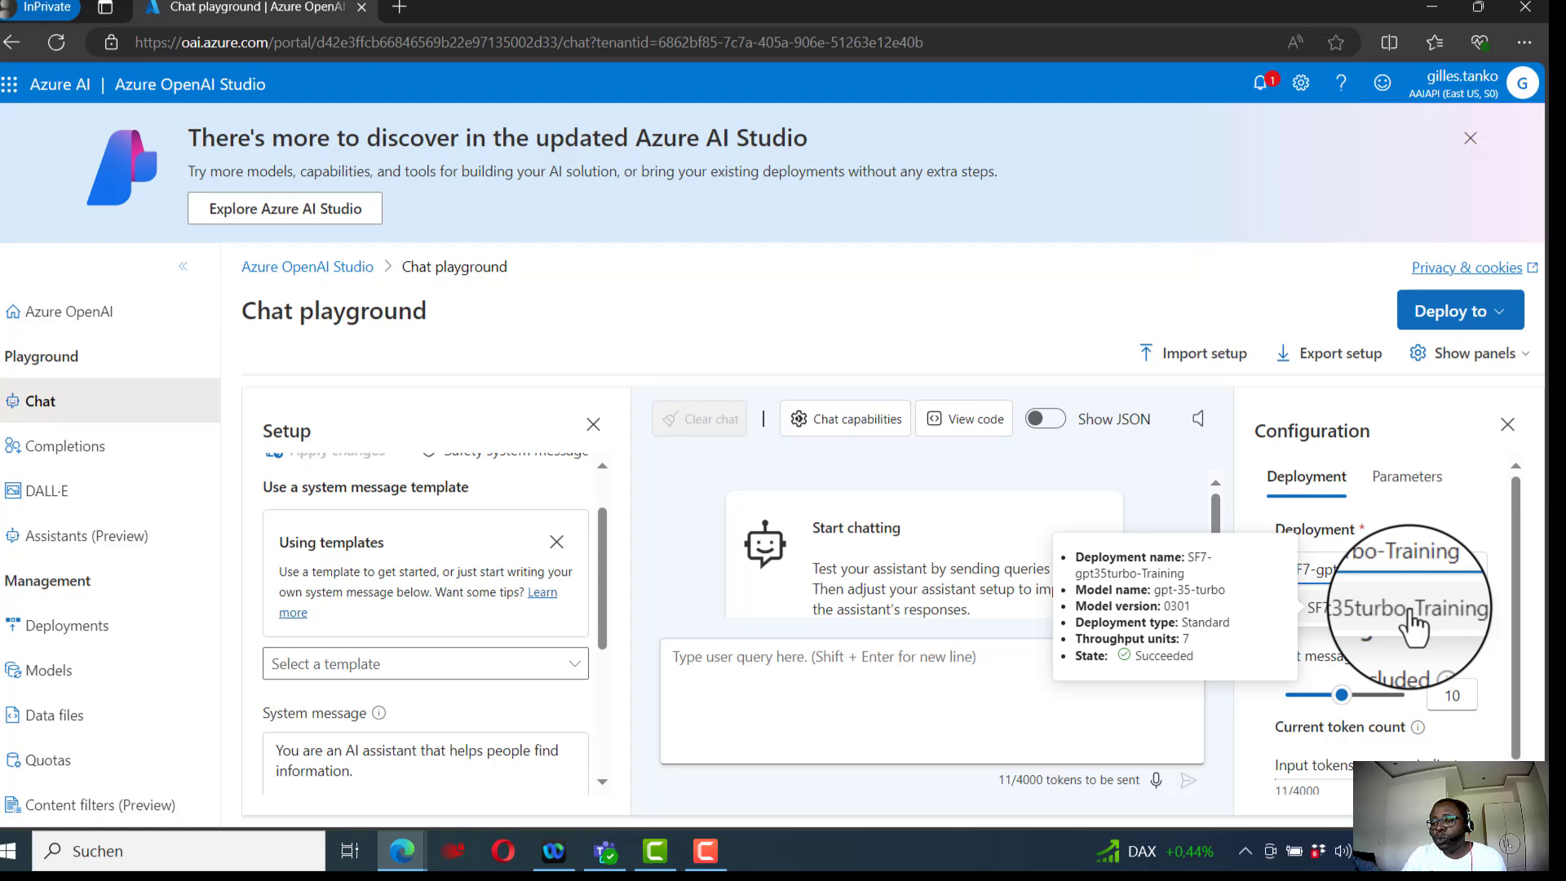
pyautogui.click(1462, 504)
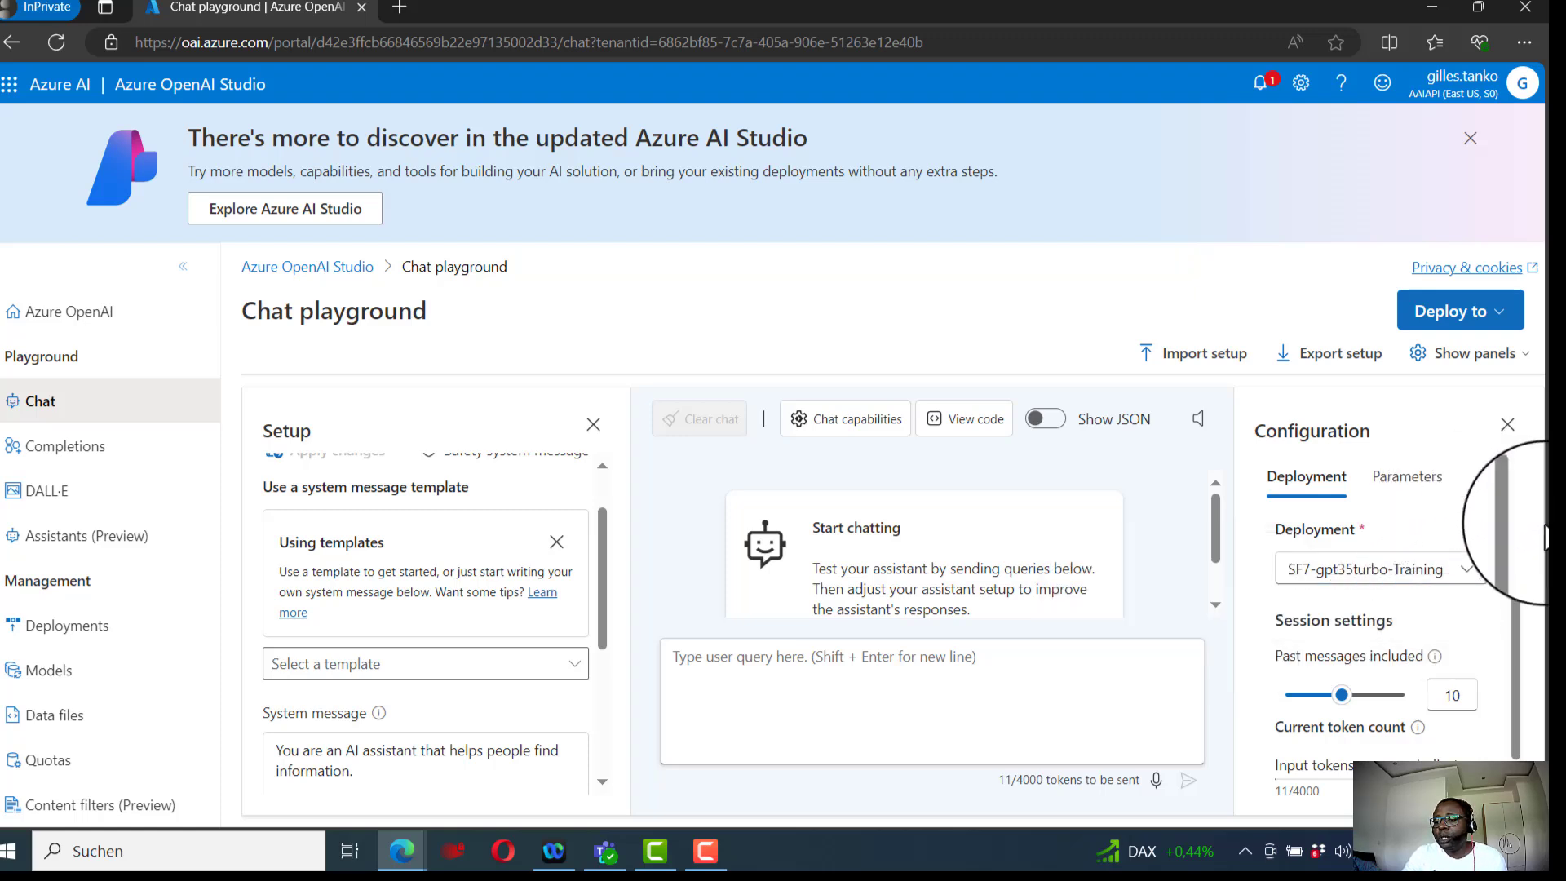
# - Review the chat configuration's Parameters settings and switch back to the Deployment settings
pyautogui.scroll(-1, 1514, 531)
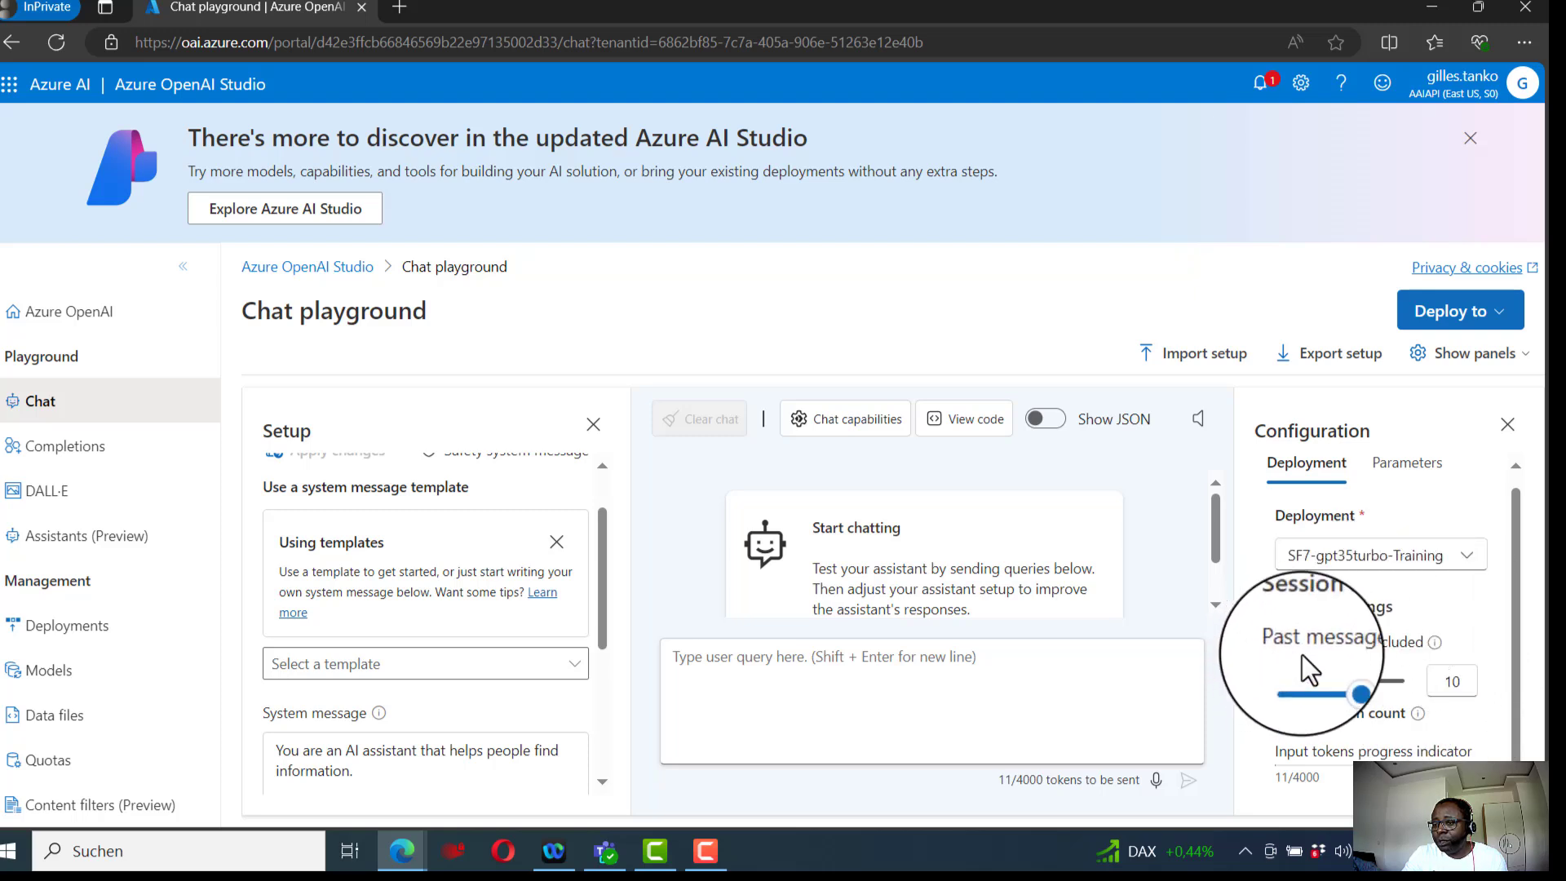
pyautogui.click(1419, 477)
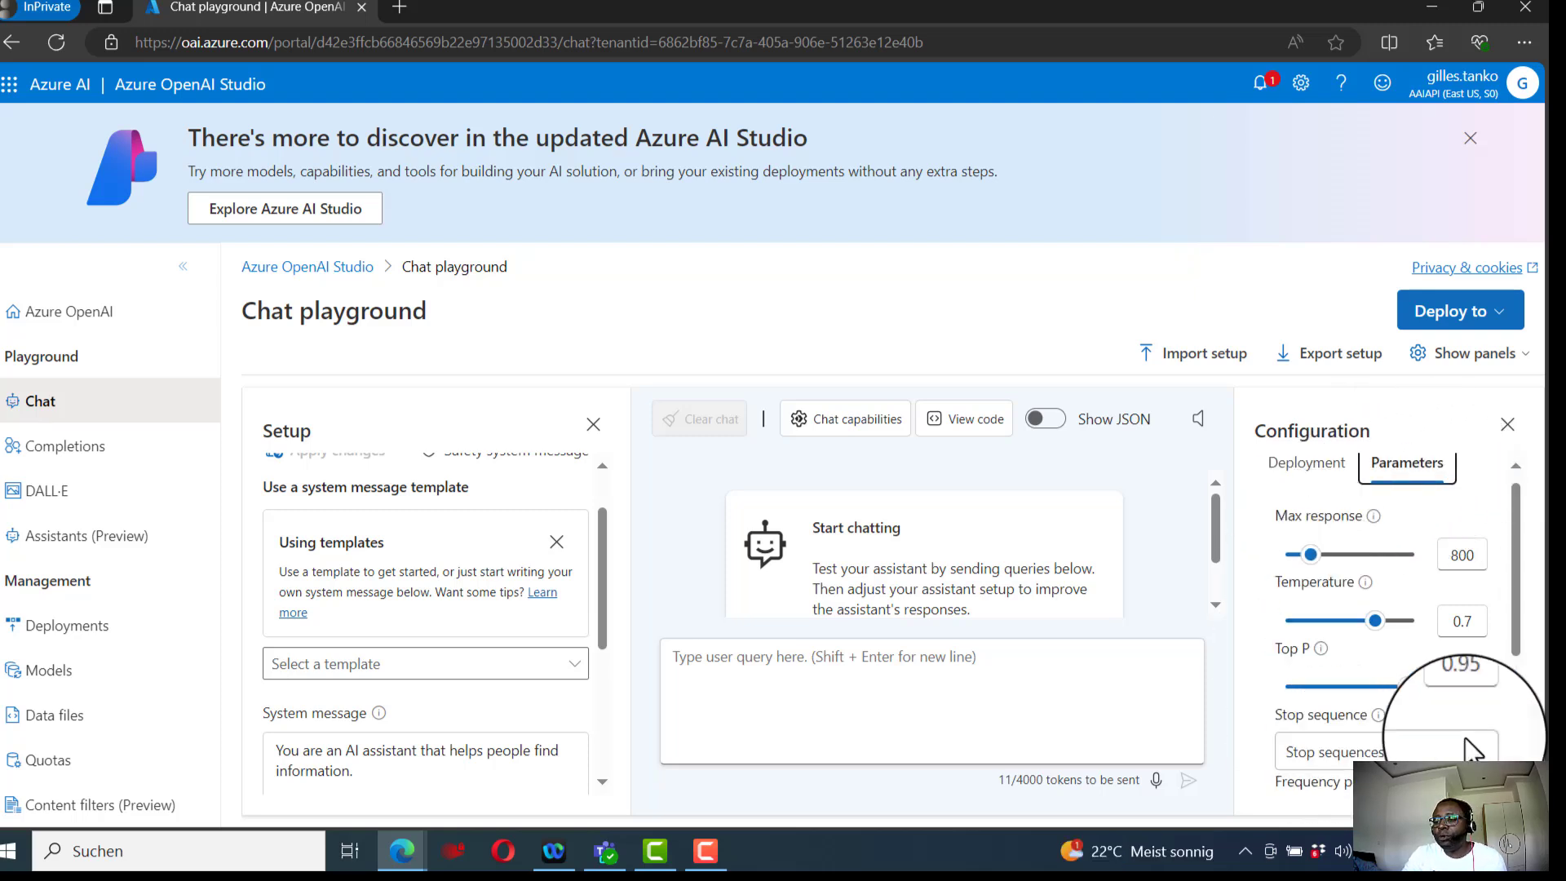
pyautogui.click(1310, 481)
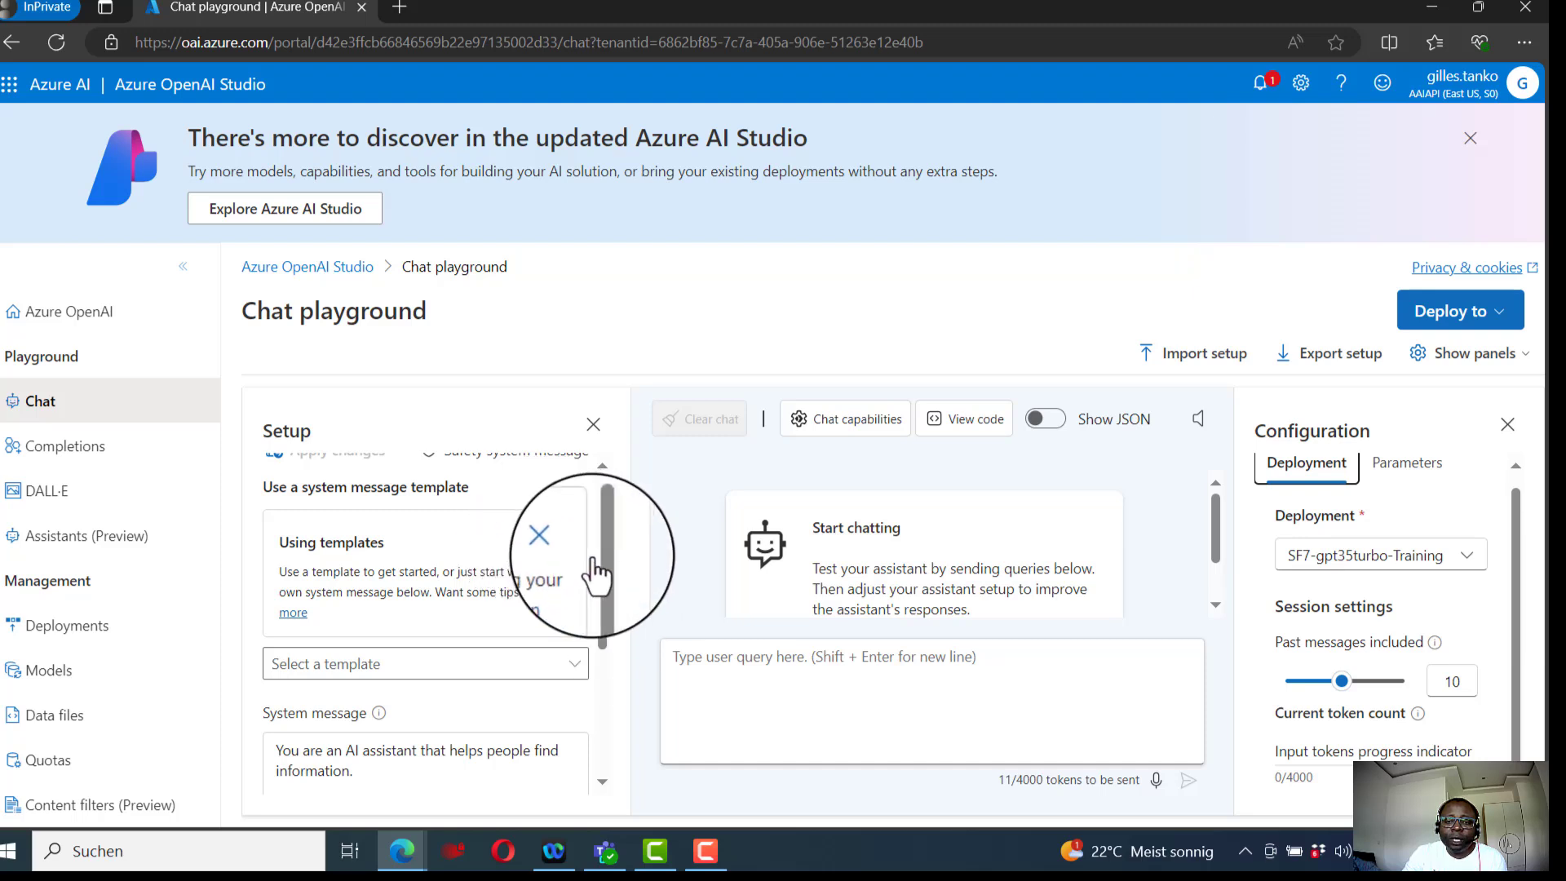
# - Dismiss the templates tip in the setup panel and the speak-your-input tip on the query box
pyautogui.click(556, 544)
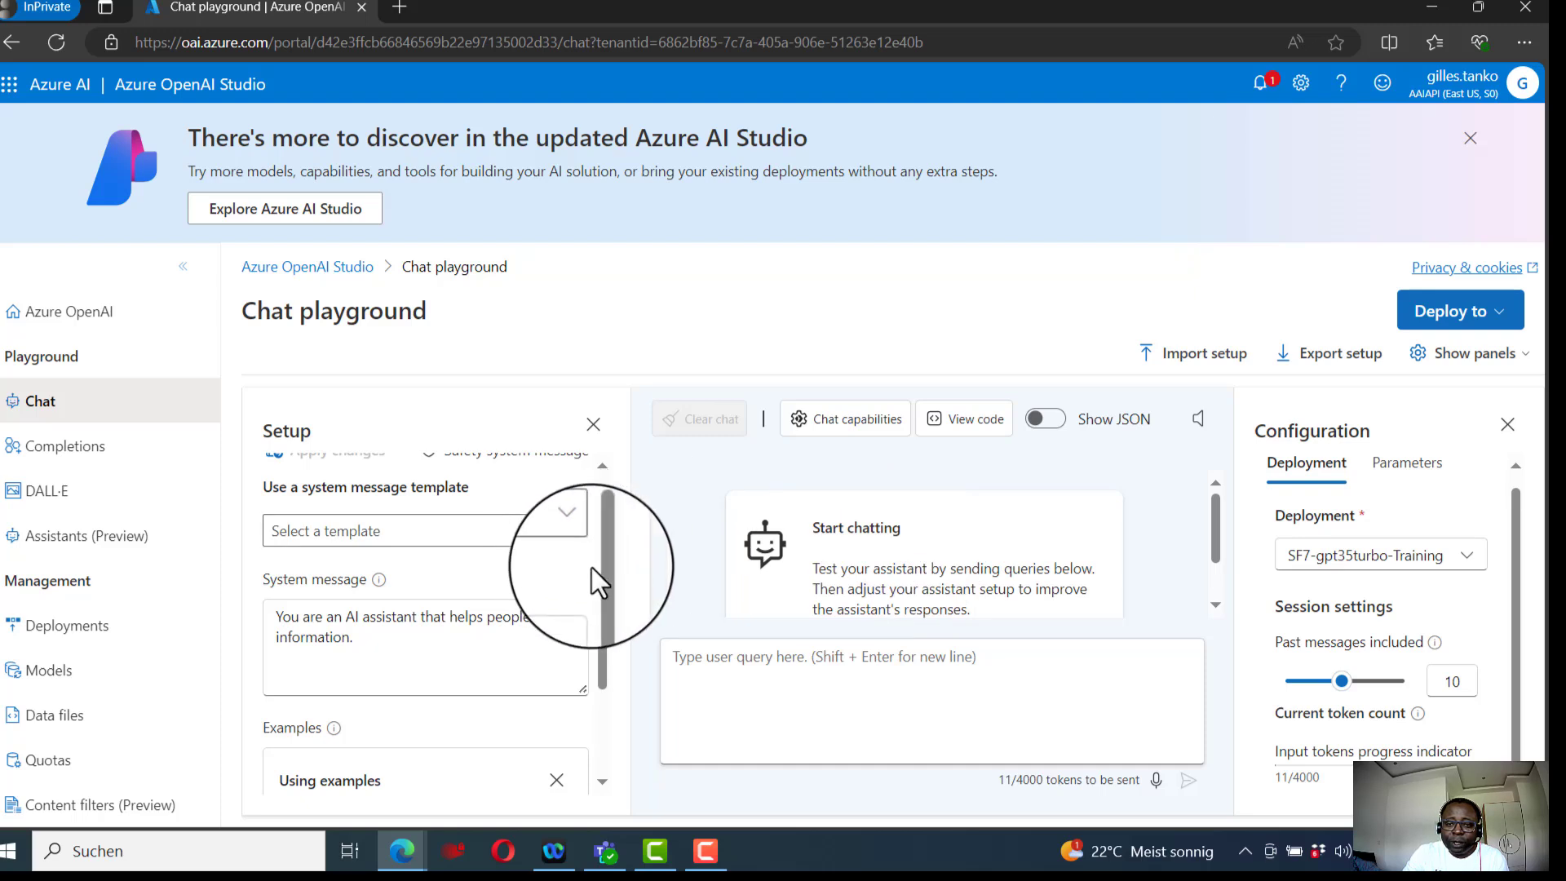
pyautogui.moveTo(598, 576); pyautogui.dragTo(610, 482)
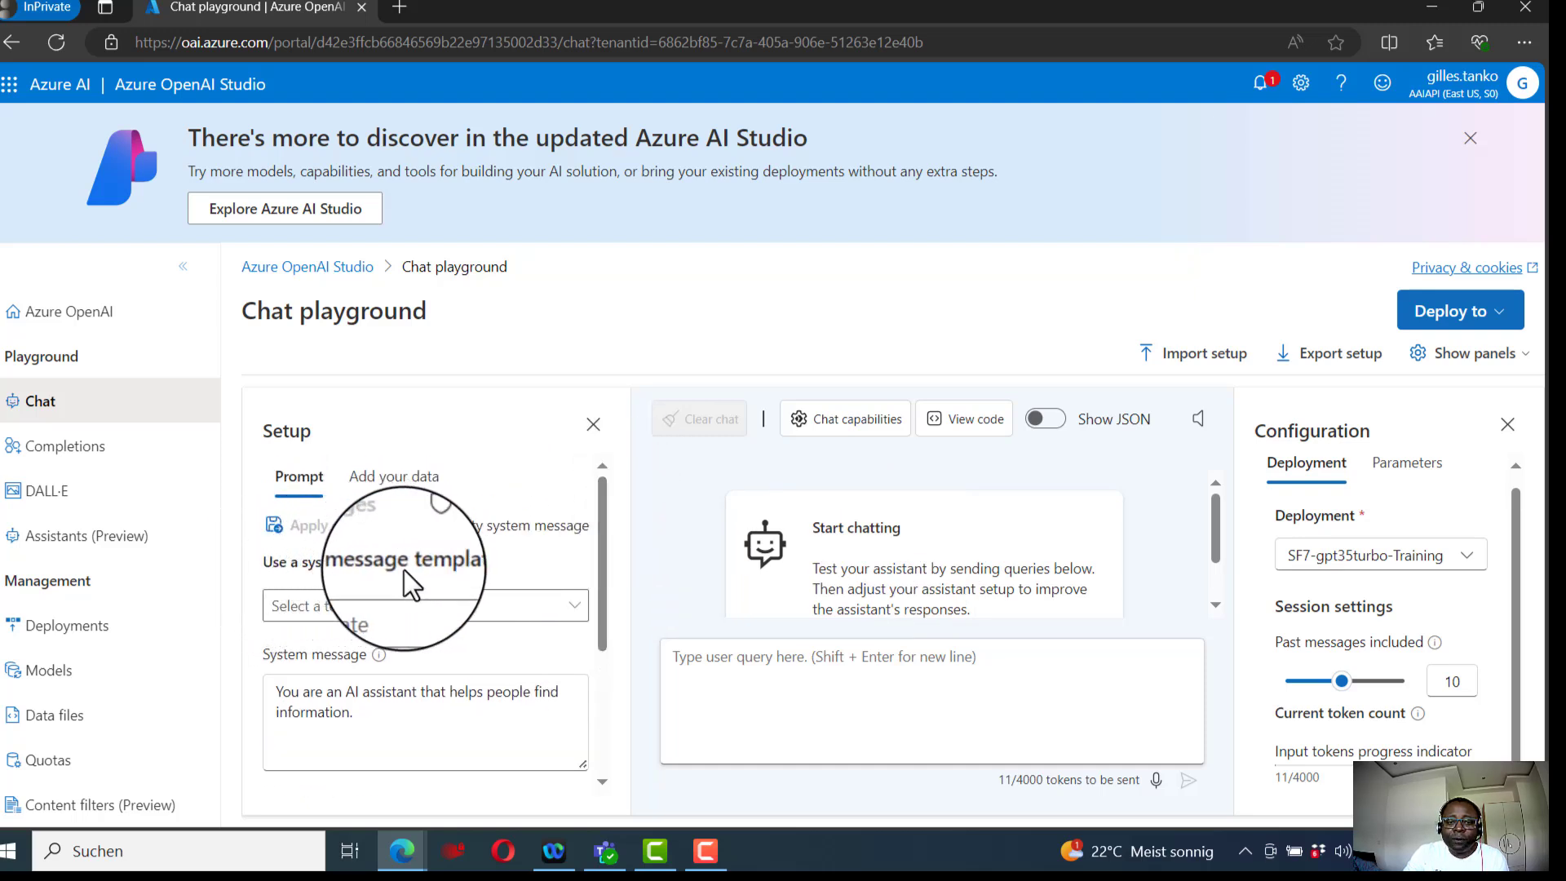
pyautogui.moveTo(605, 569); pyautogui.dragTo(599, 702)
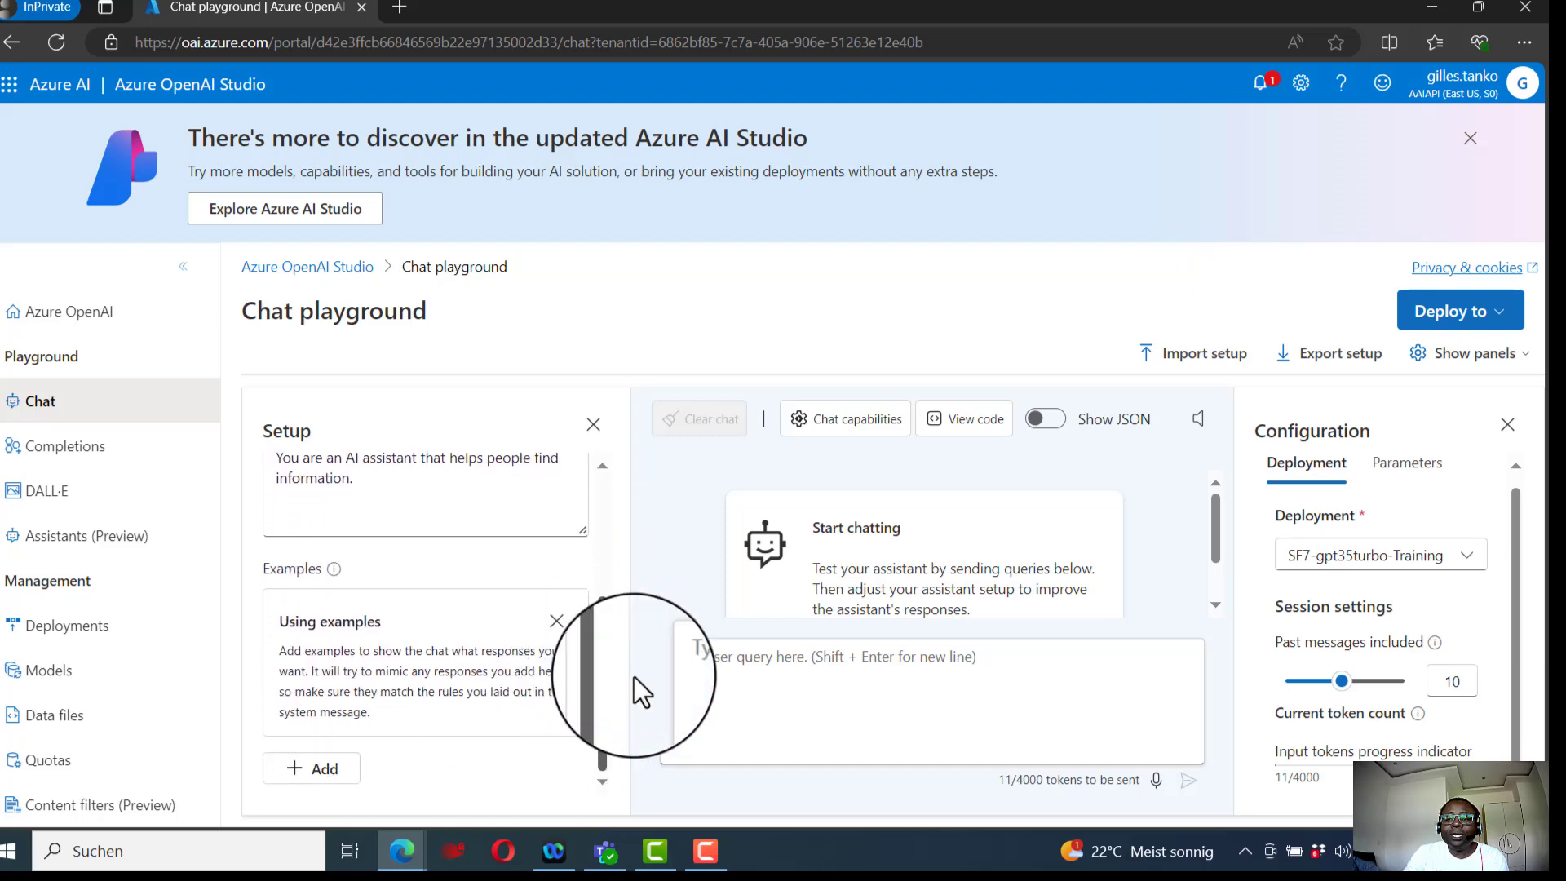
pyautogui.click(779, 686)
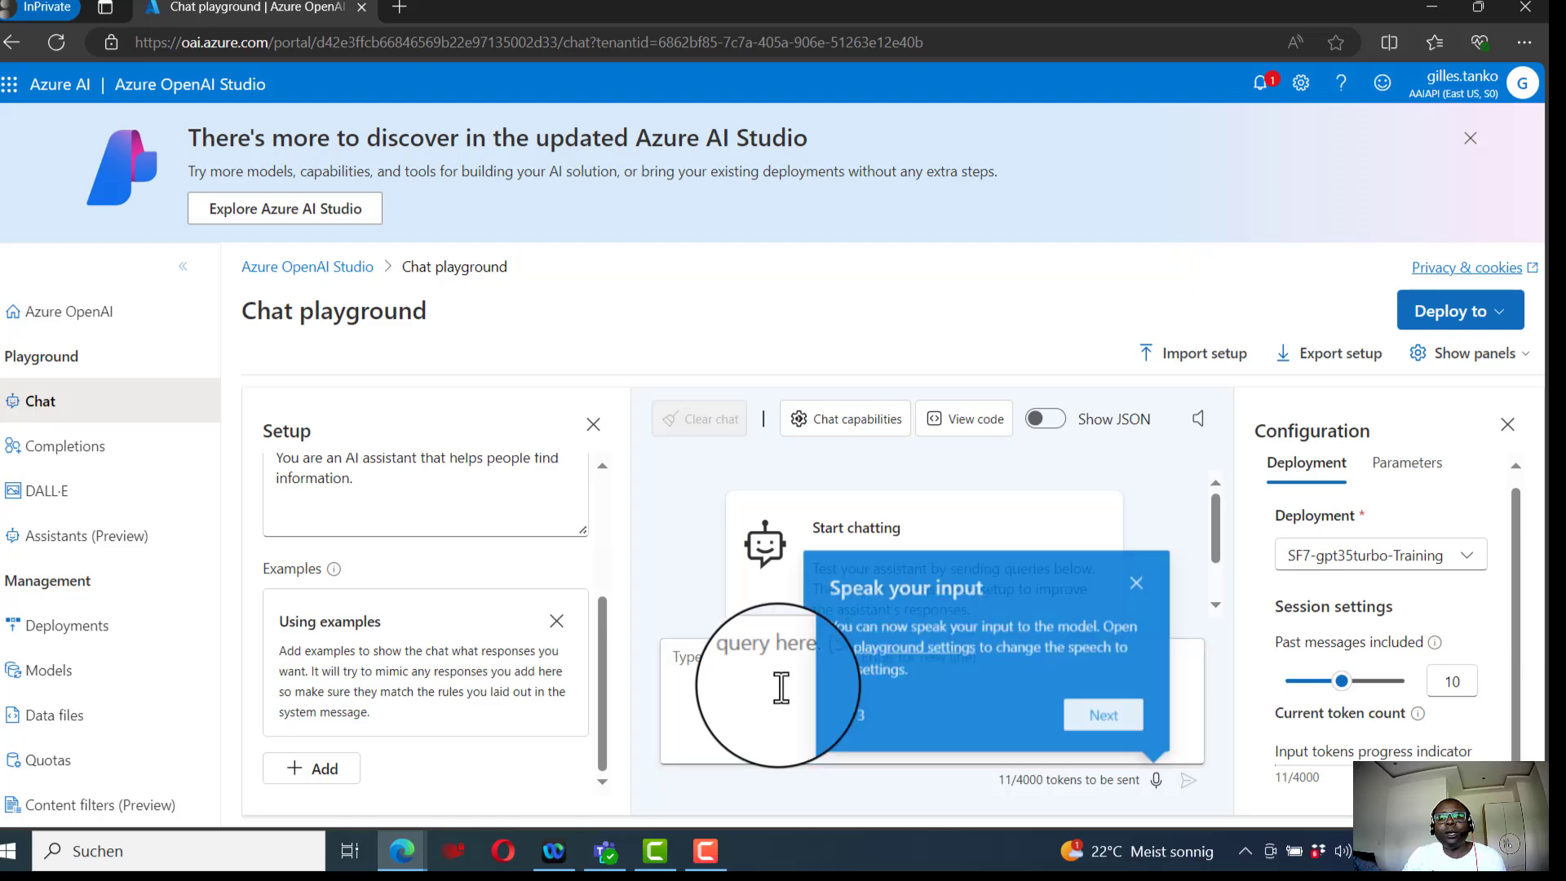
pyautogui.click(1140, 581)
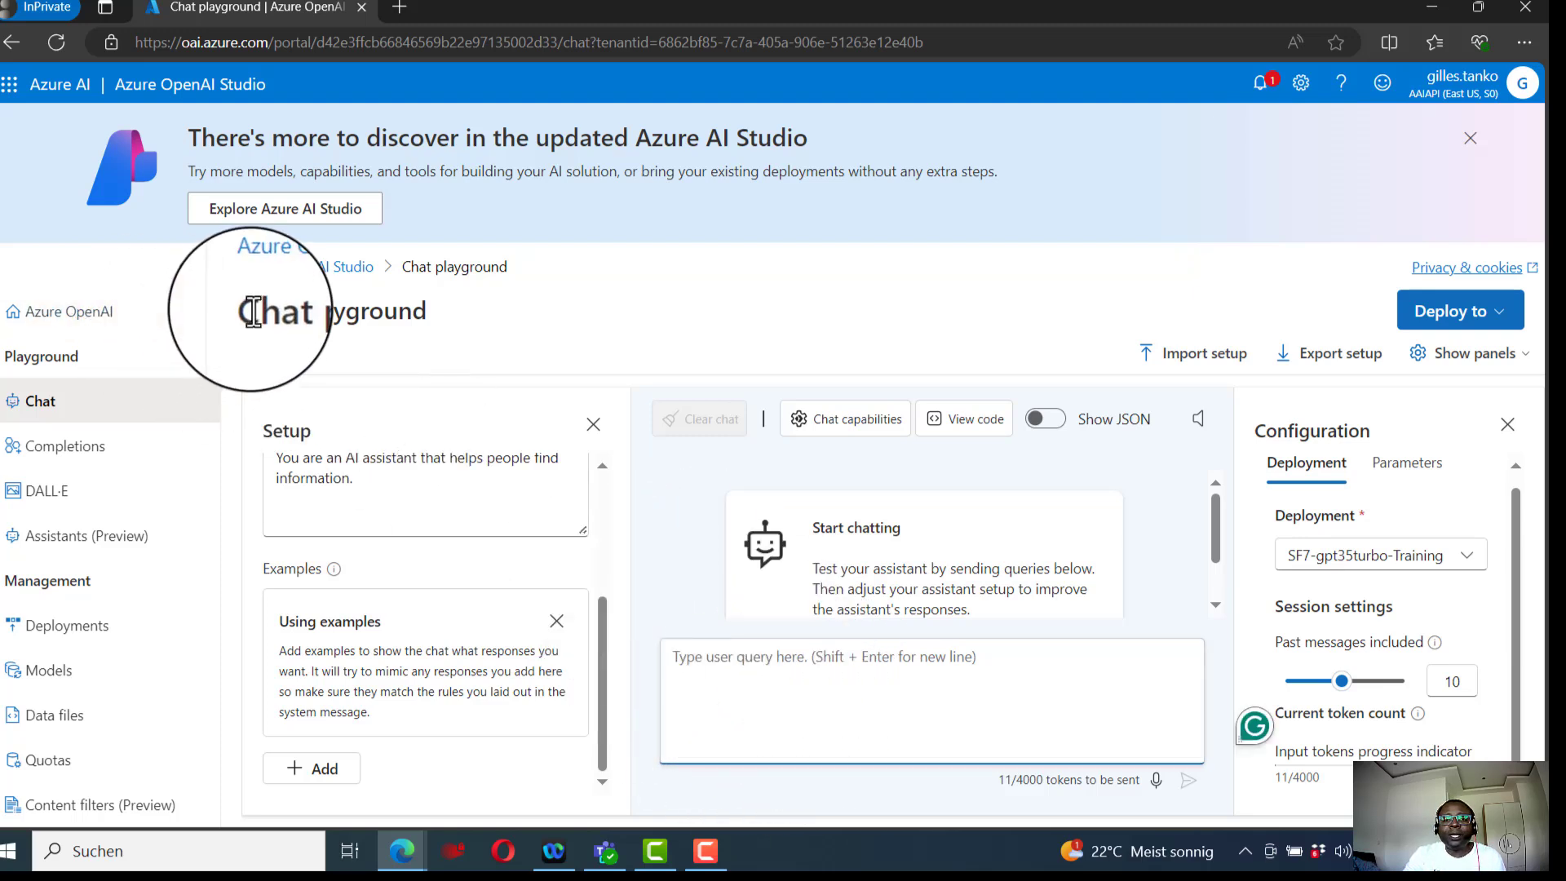
# - Send the message Hi to the assistant in the chat
pyautogui.click(848, 715)
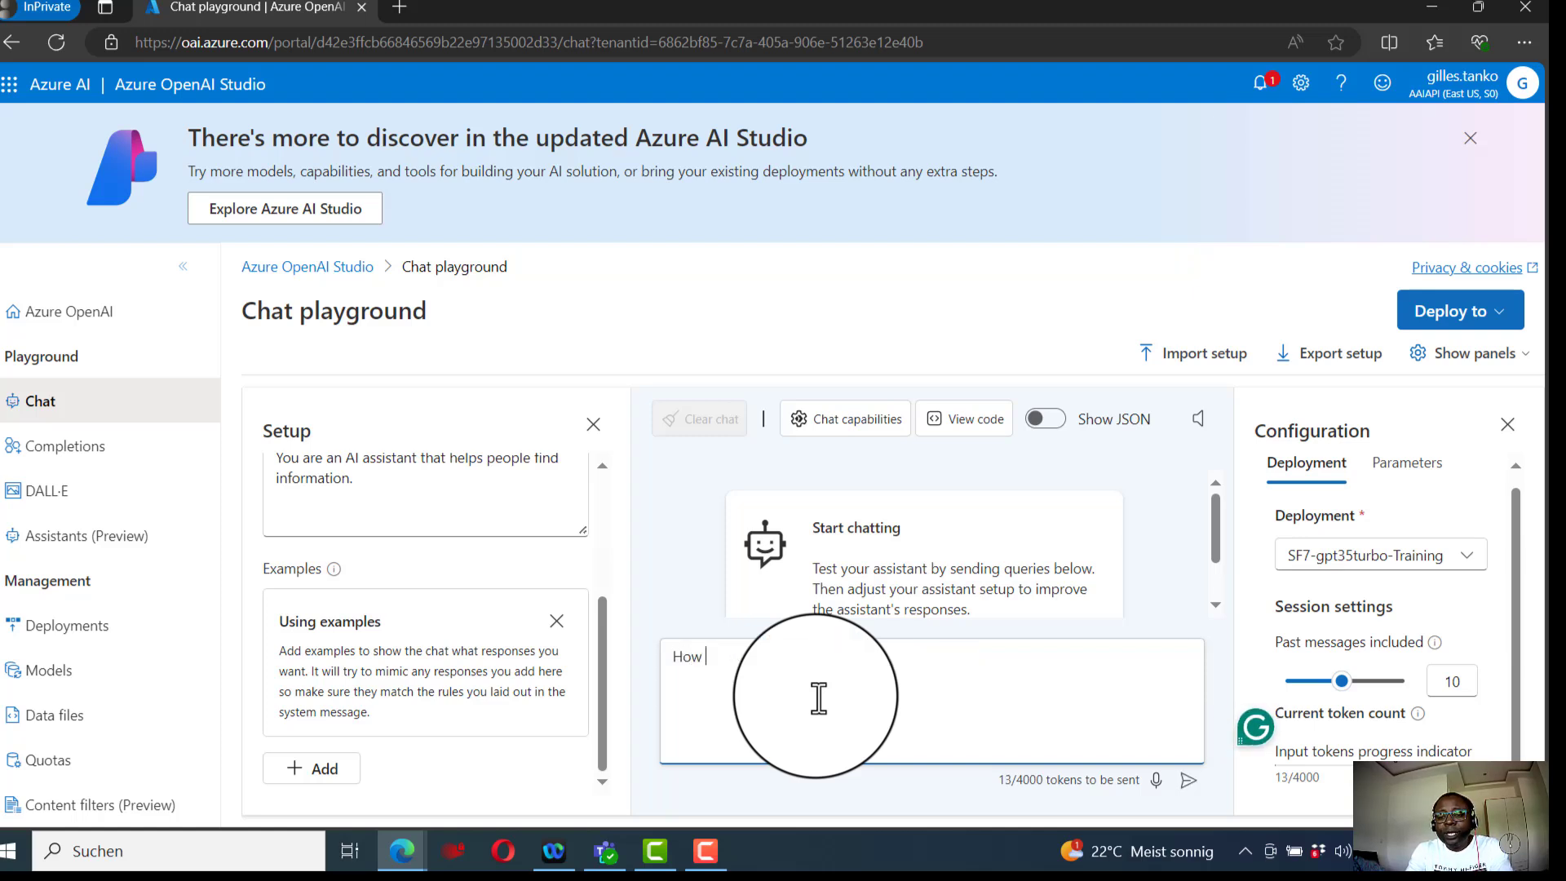
pyautogui.write('Hi')
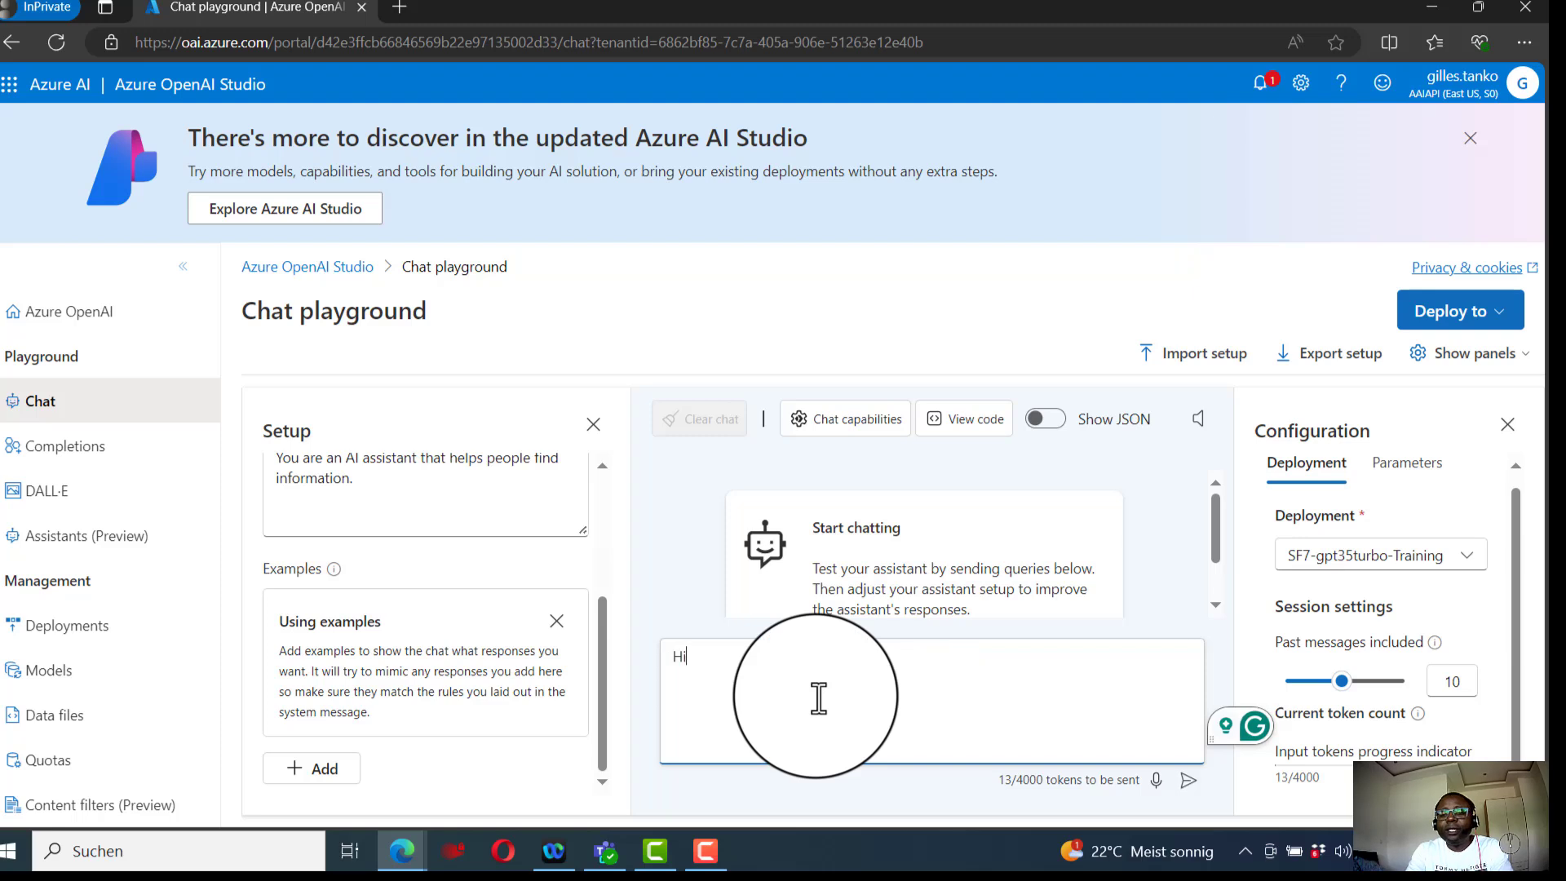
pyautogui.press('Return')
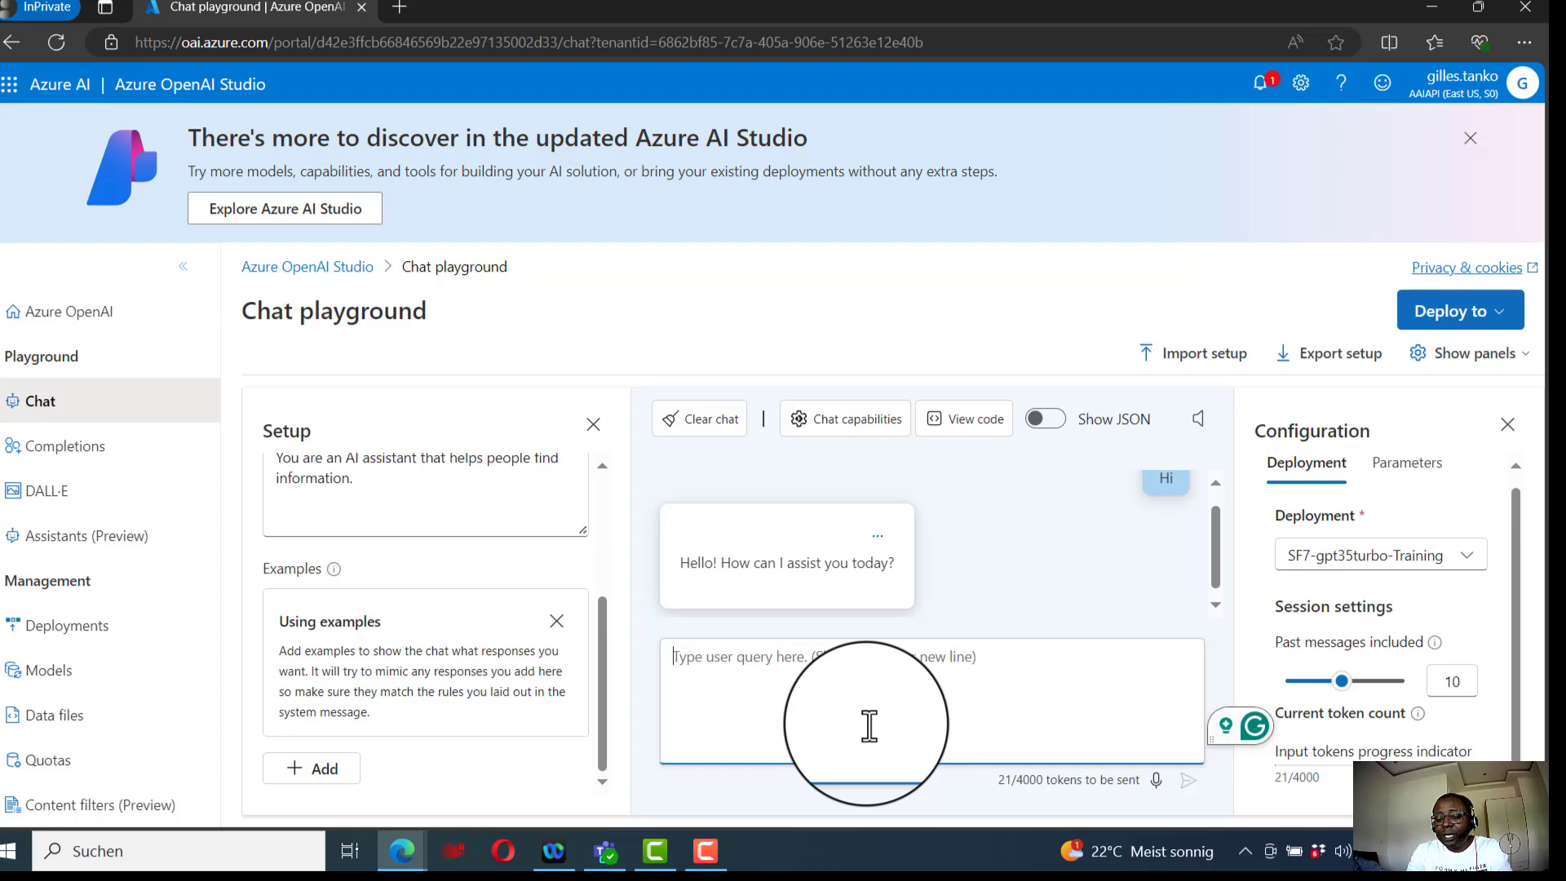
# - Send the question "How can i deploy a model in Azure OpenAi Studio" to the assistant in the chat
pyautogui.write('H')
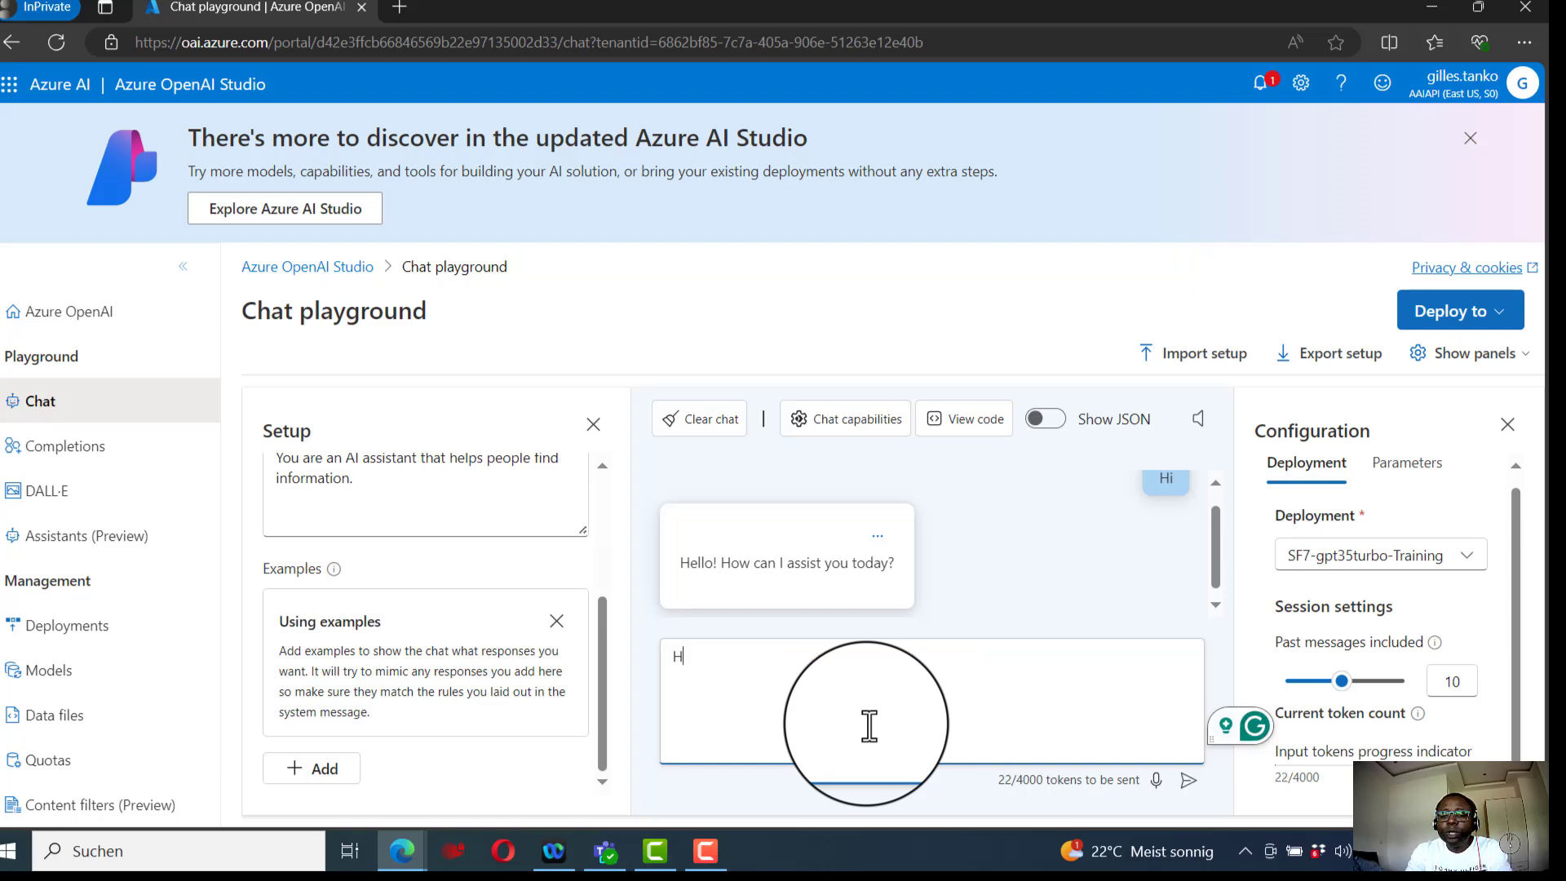
pyautogui.write('ow can i cr')
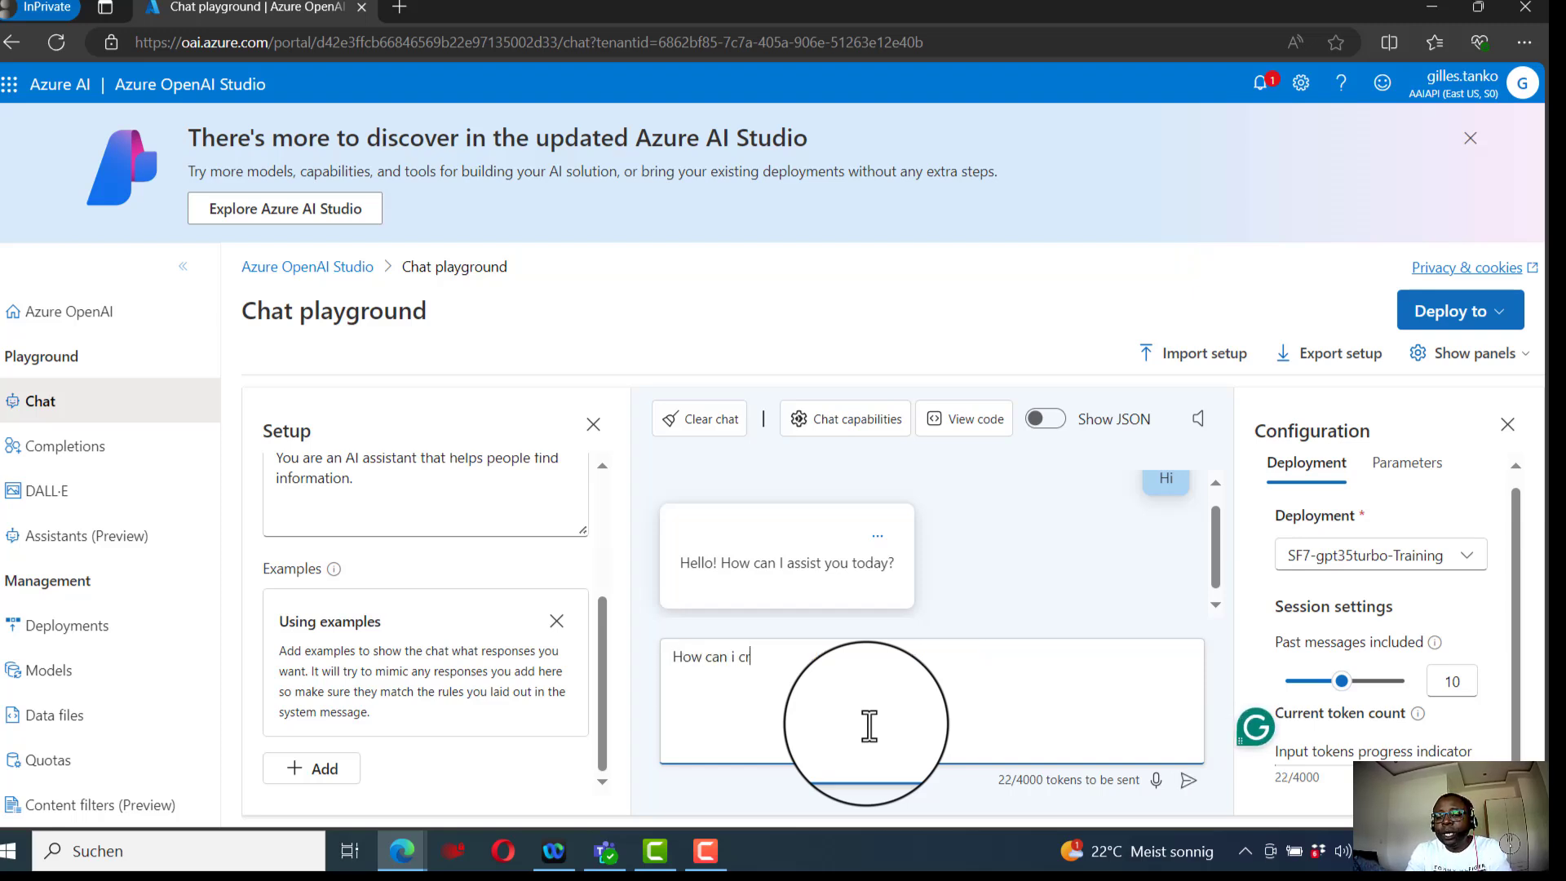
pyautogui.write('eate')
pyautogui.press('BackSpace')
pyautogui.press('BackSpace')
pyautogui.press('BackSpace')
pyautogui.press('BackSpace')
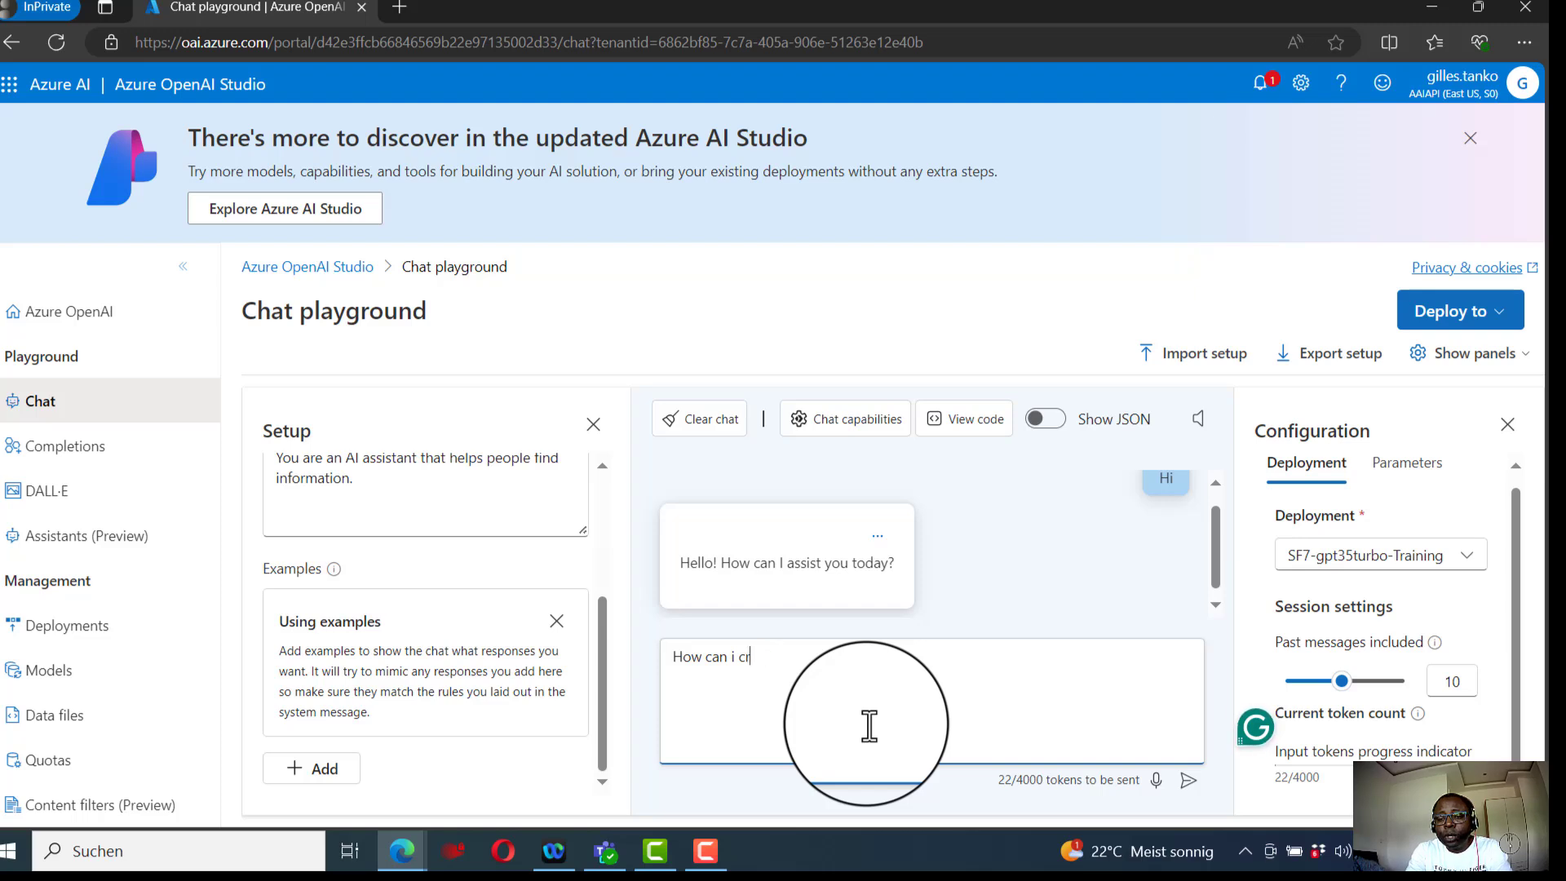
pyautogui.press('BackSpace')
pyautogui.write('dep')
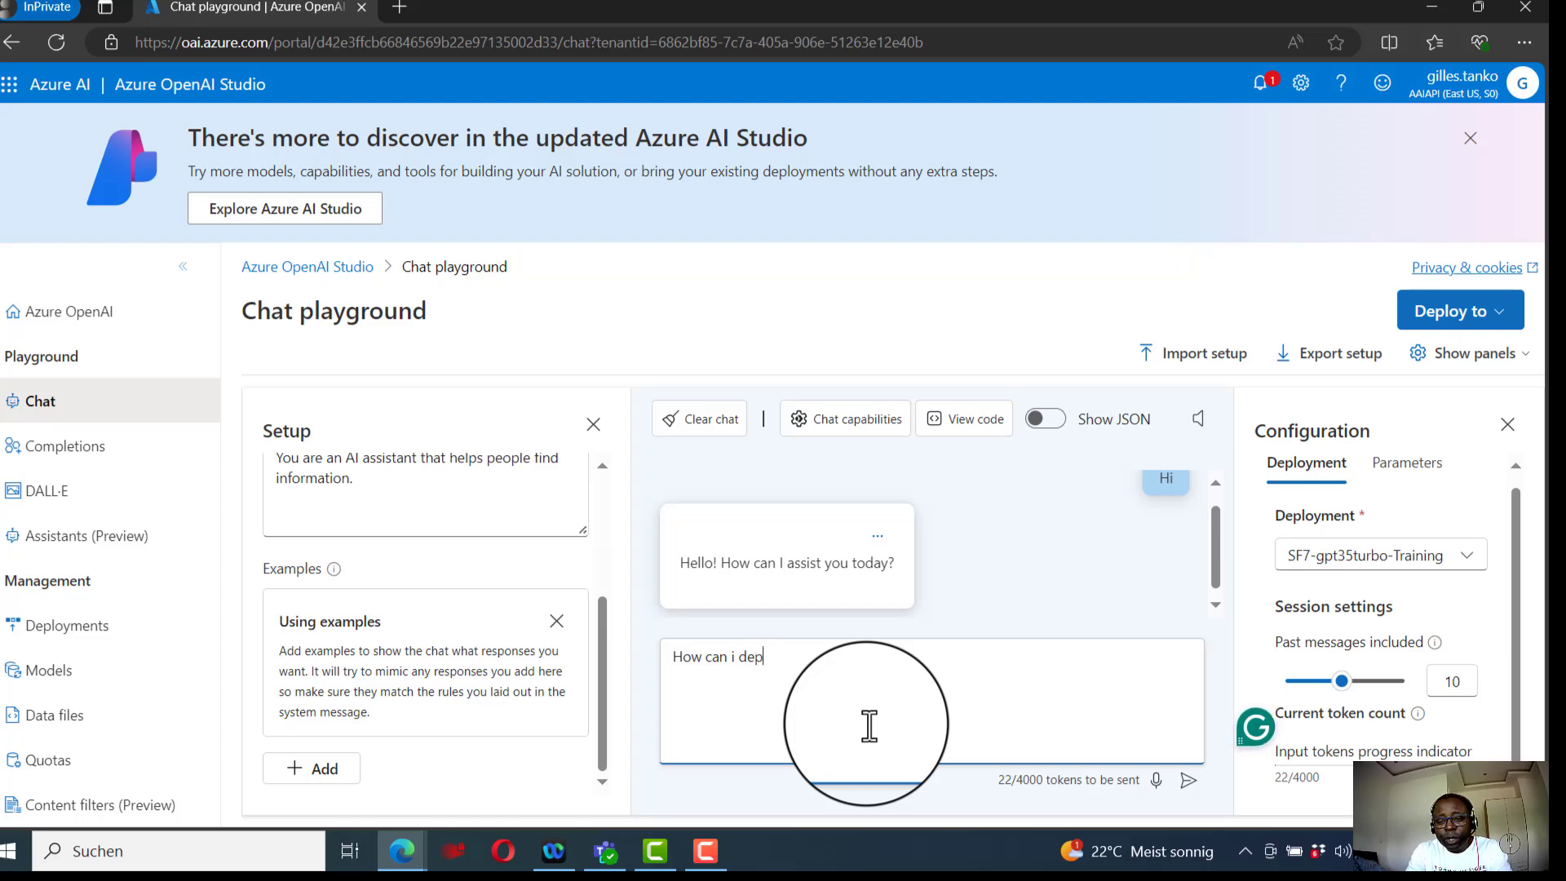
pyautogui.write('loy a mod')
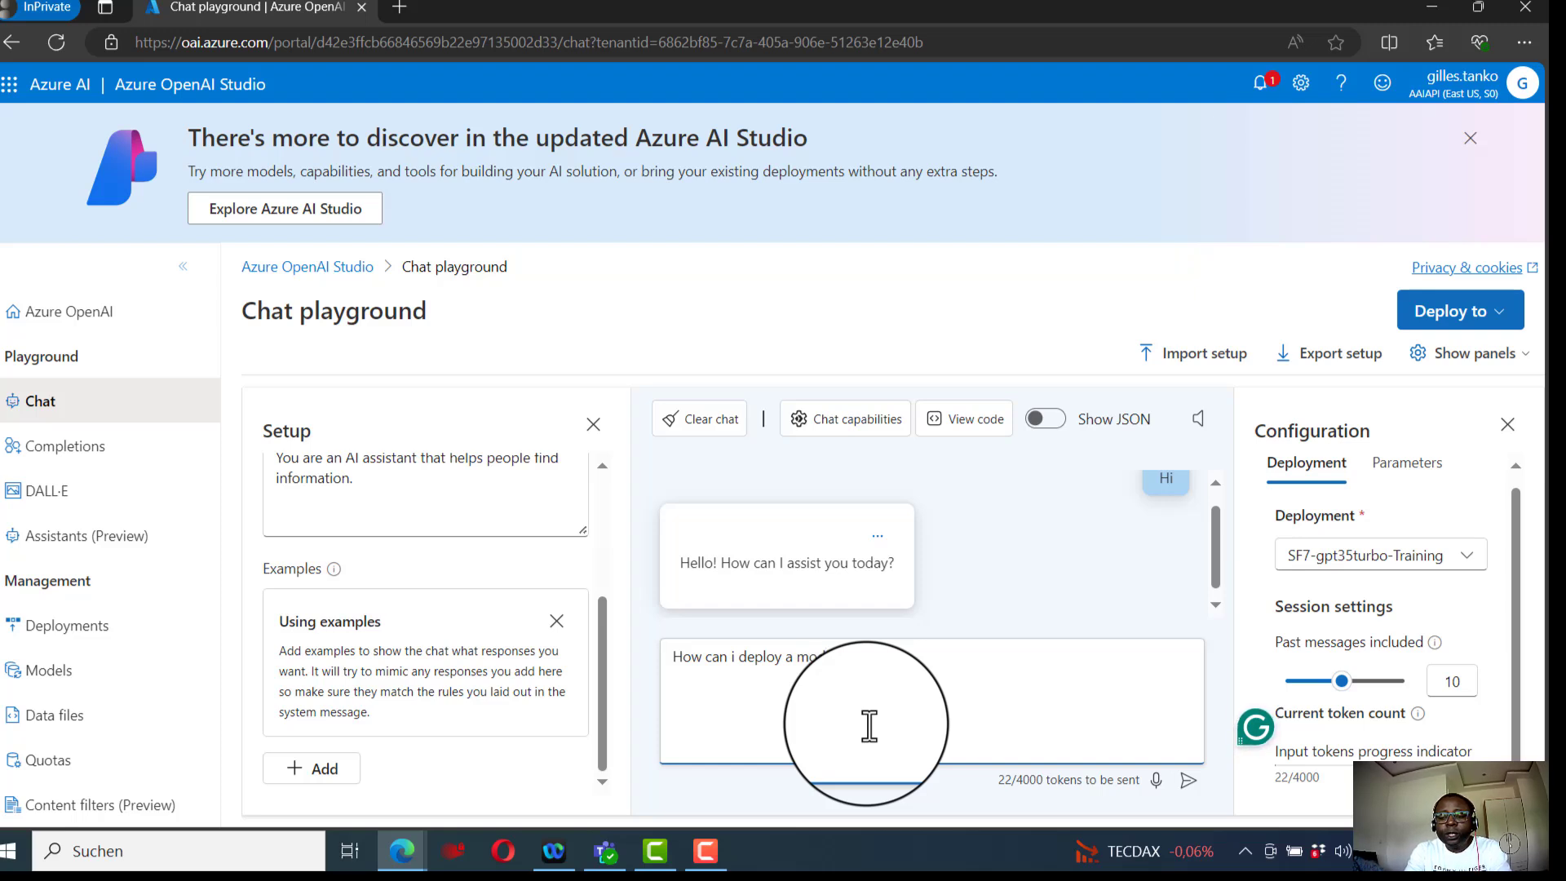
pyautogui.write('el in Open')
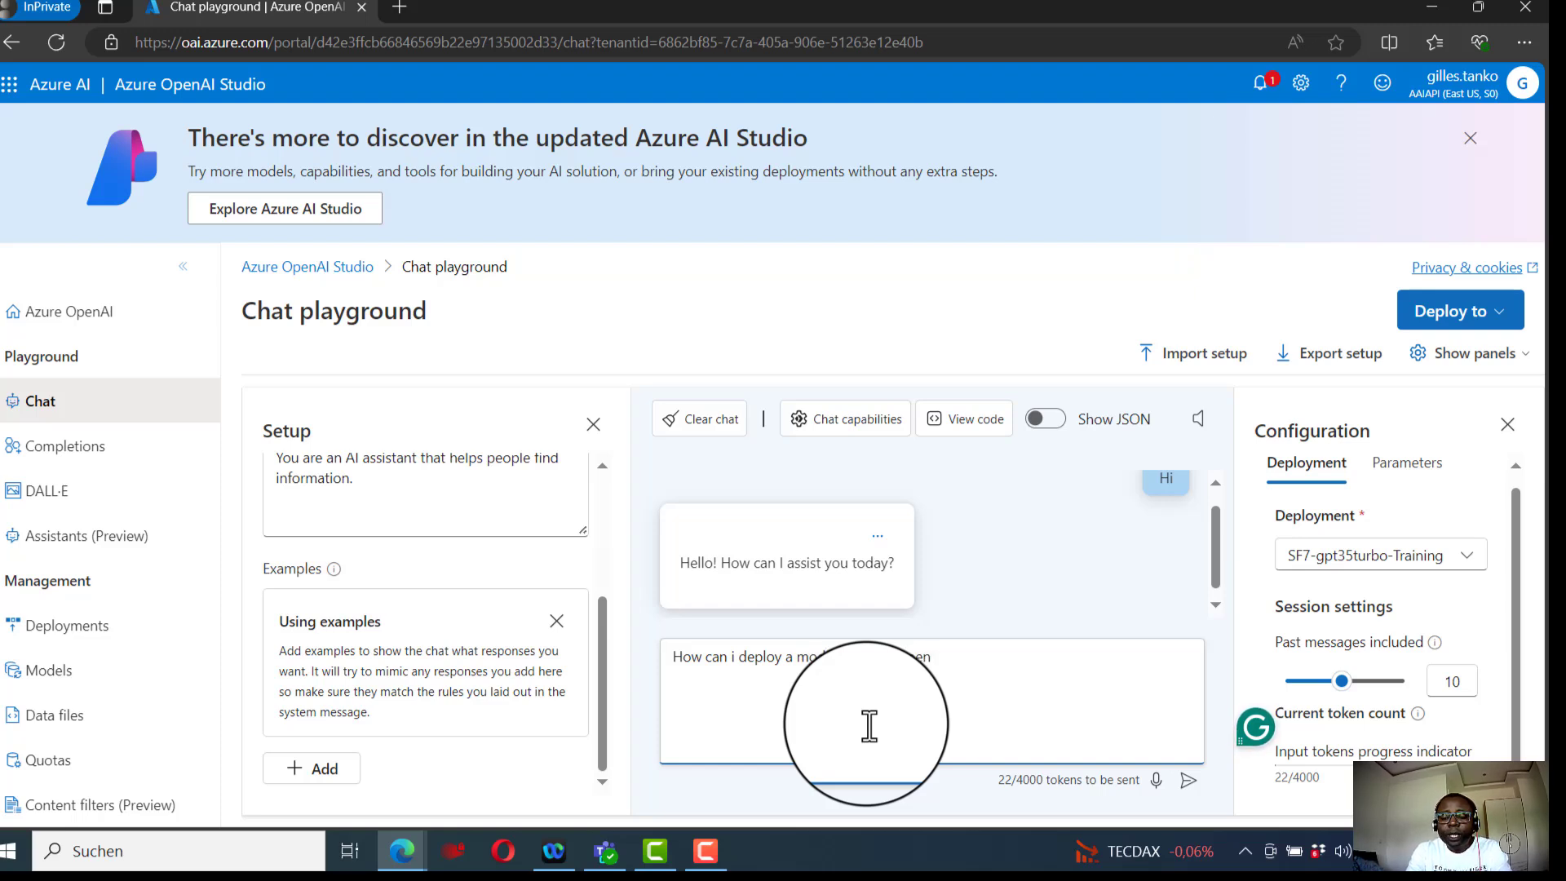
pyautogui.write('Azure OpenAi St')
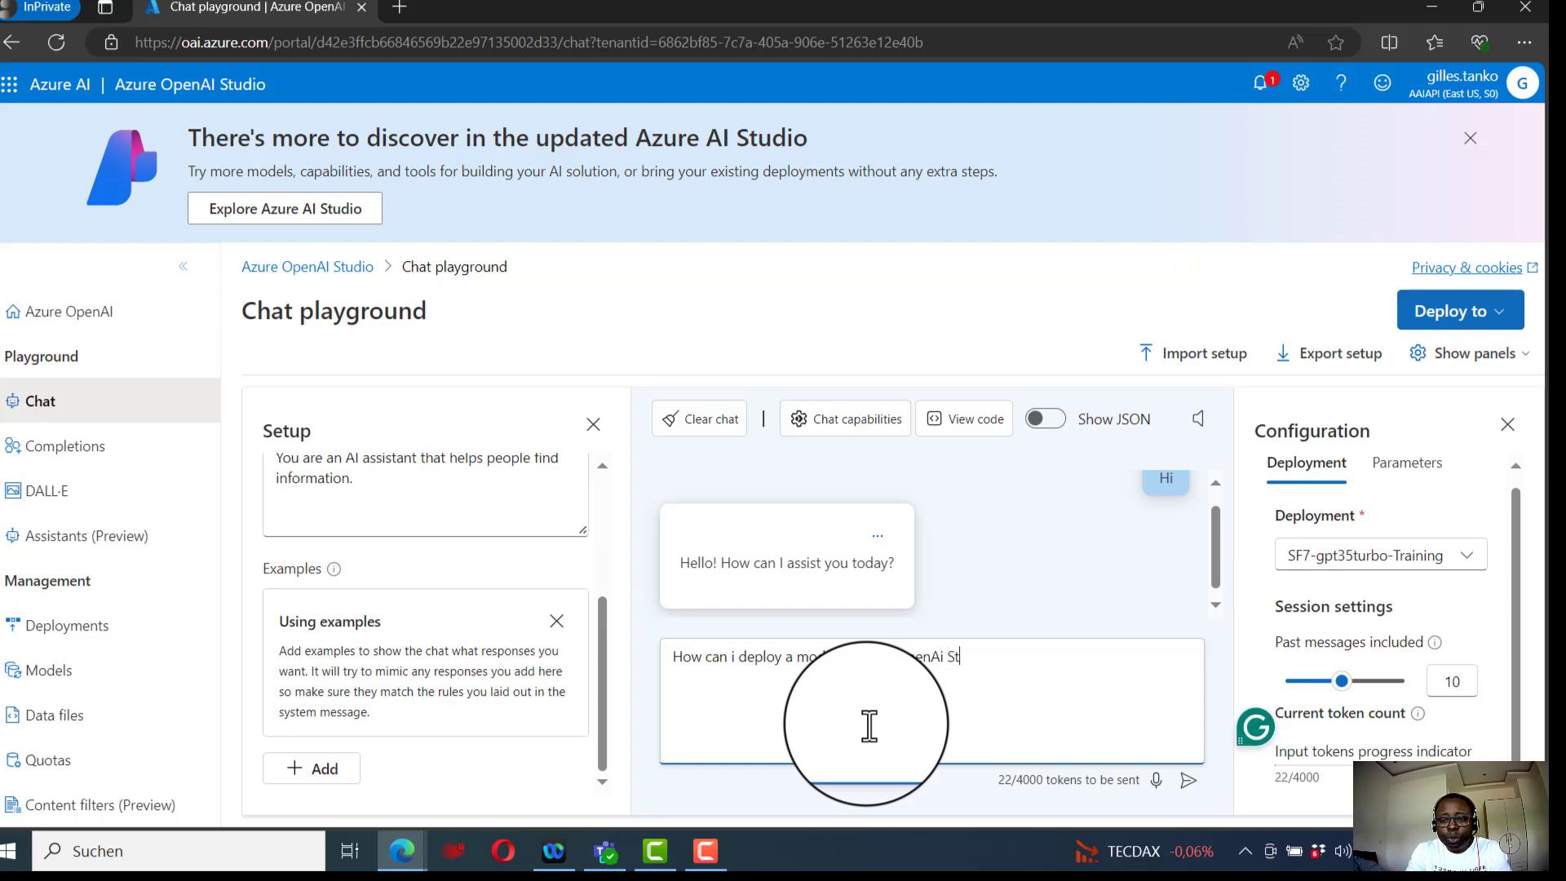
pyautogui.write('udio')
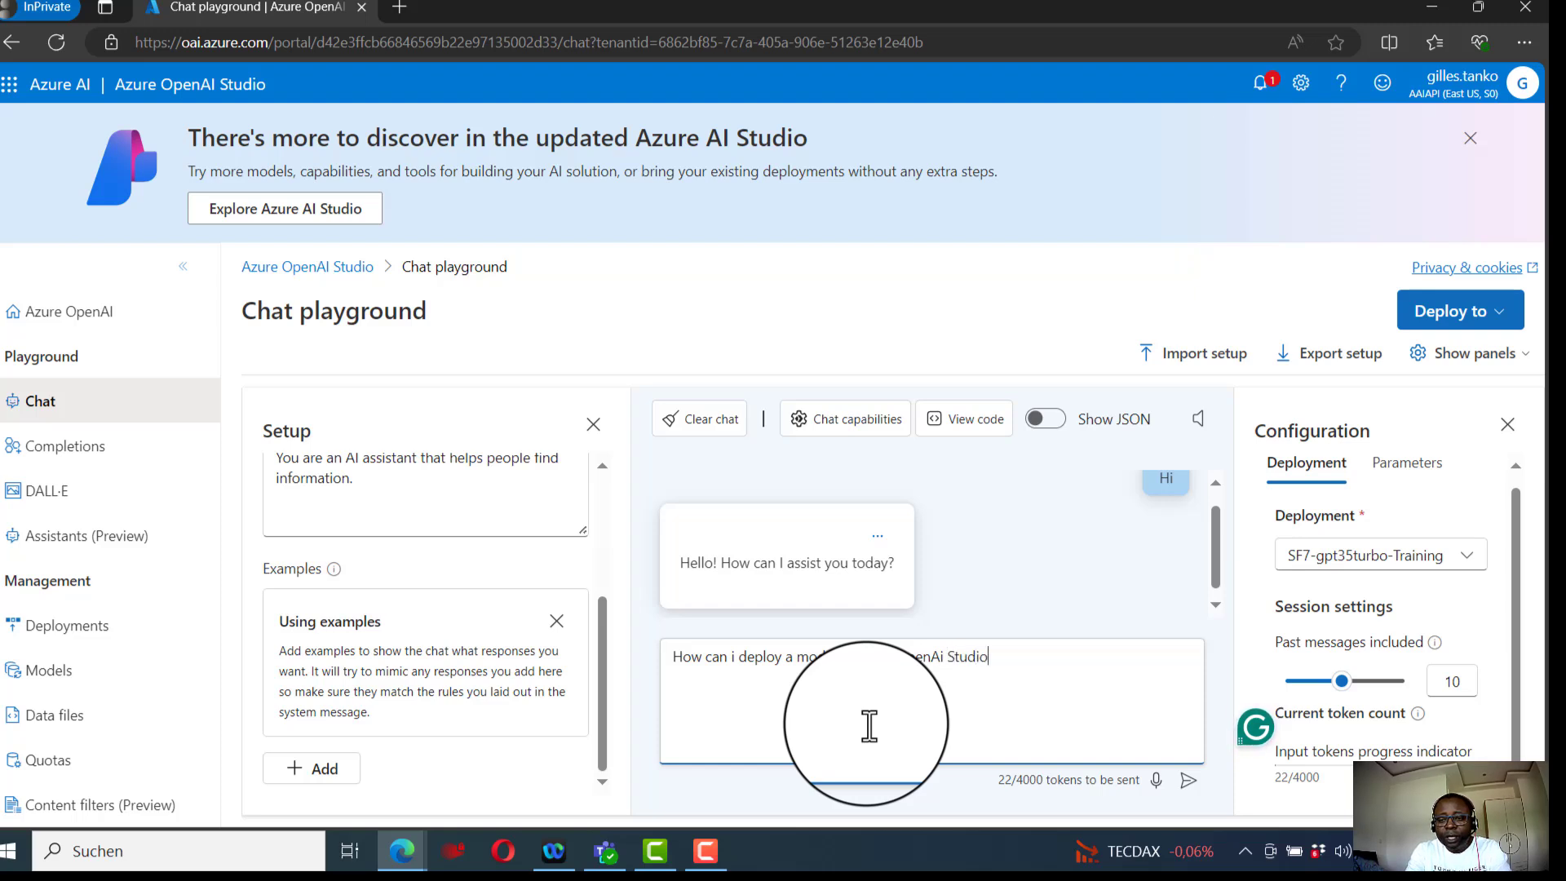
pyautogui.press('Return')
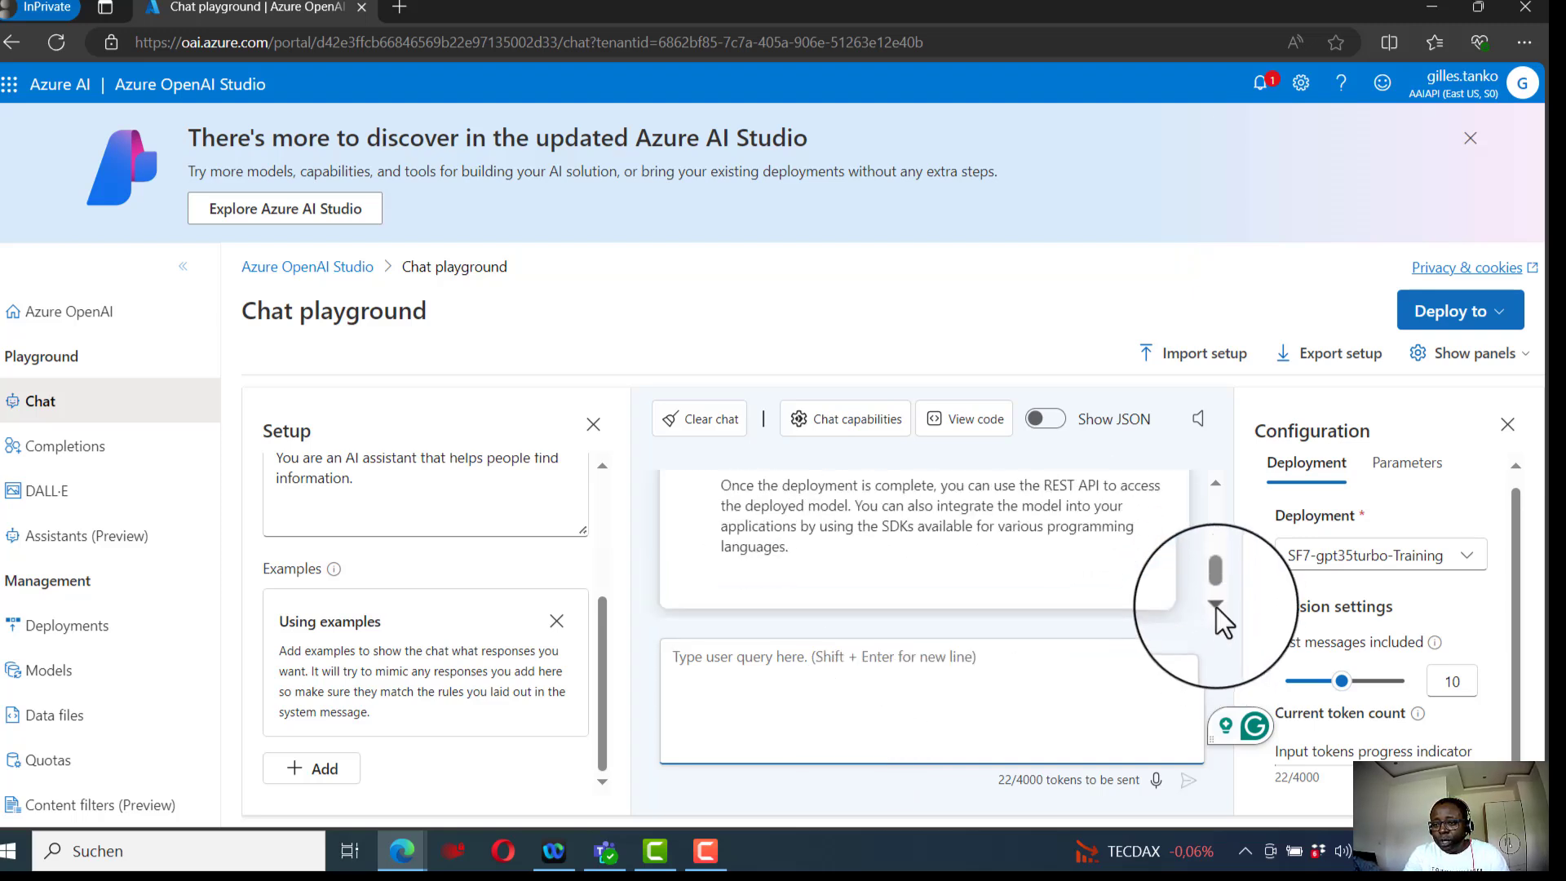
# - Start importing a chat setup into the playground
pyautogui.moveTo(1215, 589)
pyautogui.mouseDown()
pyautogui.moveTo(1227, 540)
pyautogui.moveTo(1217, 591)
pyautogui.mouseUp()
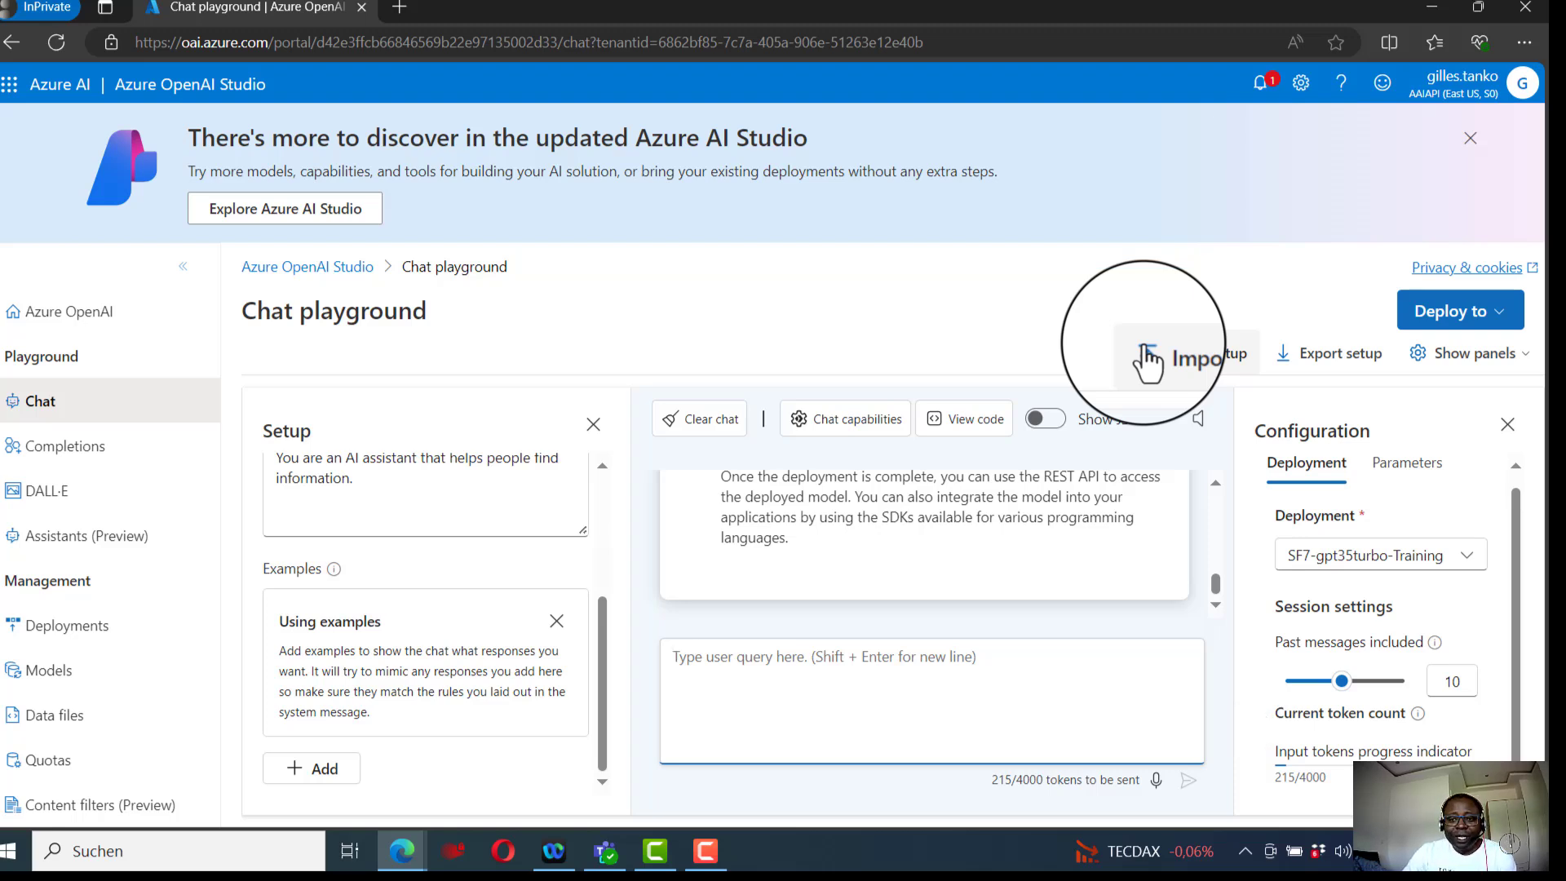
pyautogui.click(1148, 359)
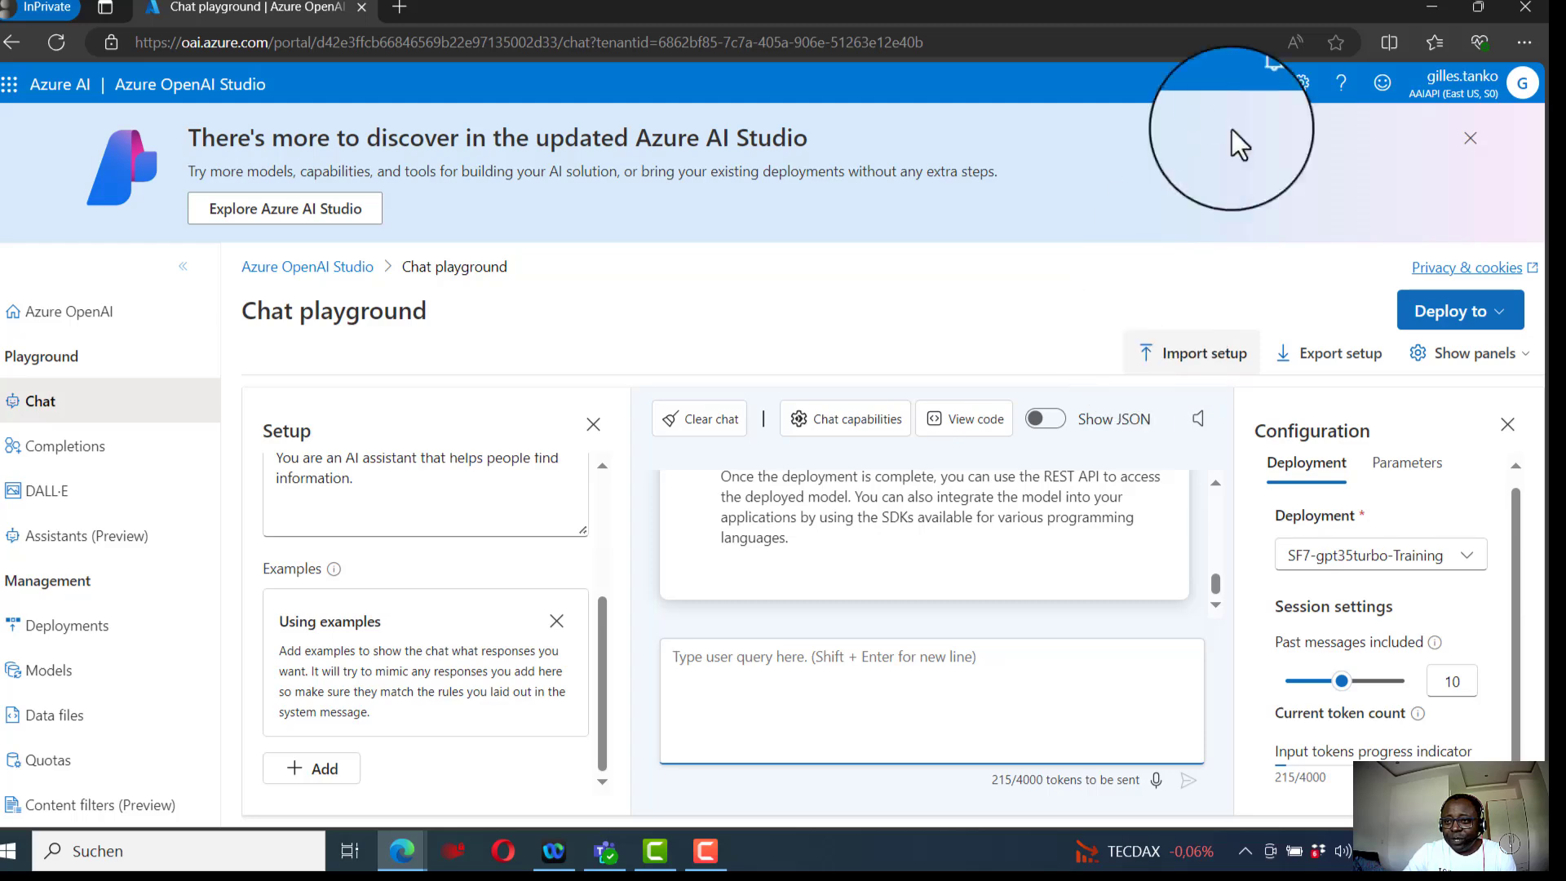